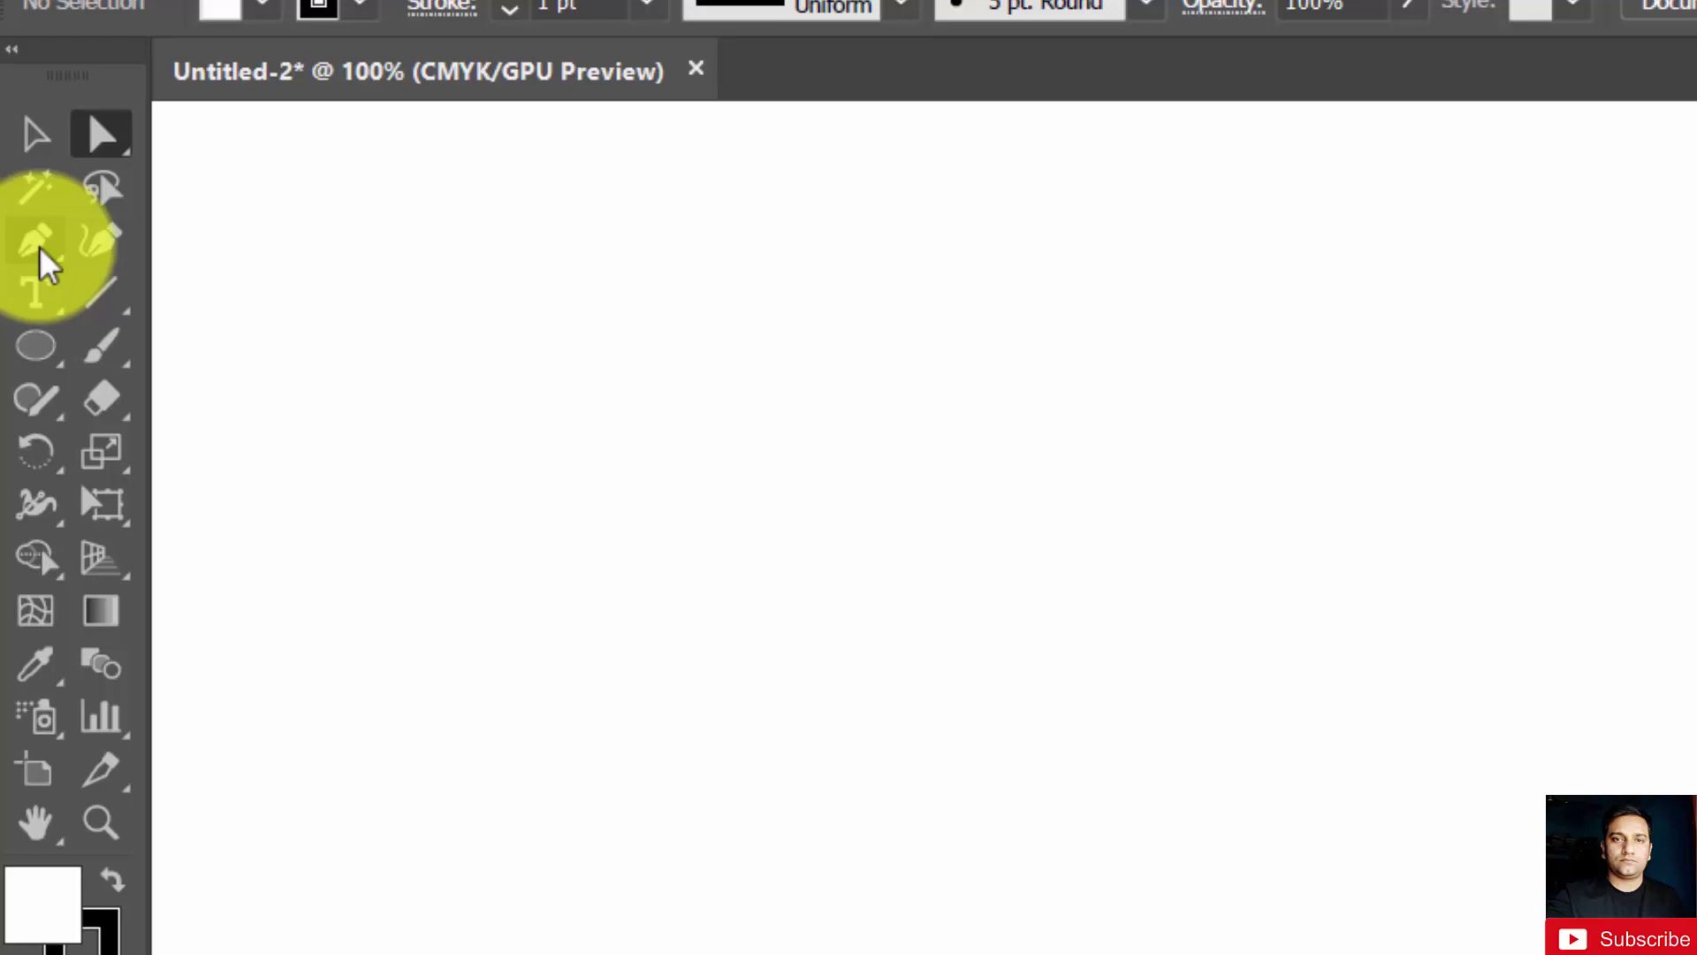
# Step: Choose the Pen Tool (P) from the pen tools flyout
pyautogui.moveTo(39, 252); pyautogui.dragTo(196, 258)
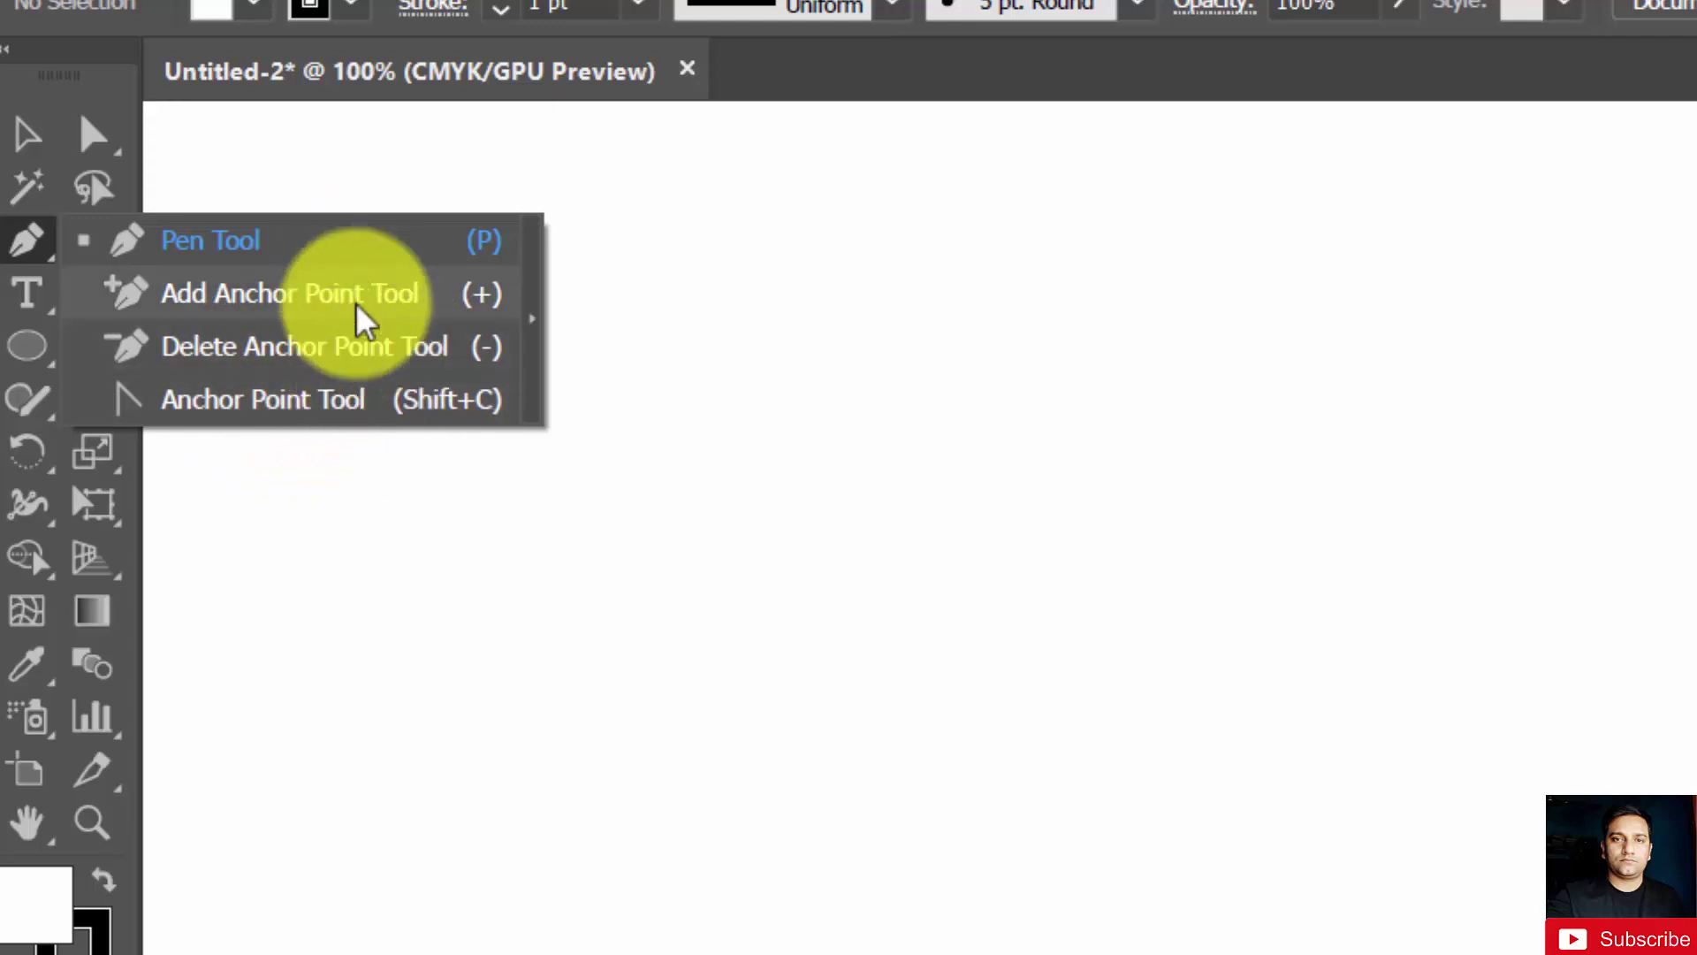
pyautogui.click(292, 256)
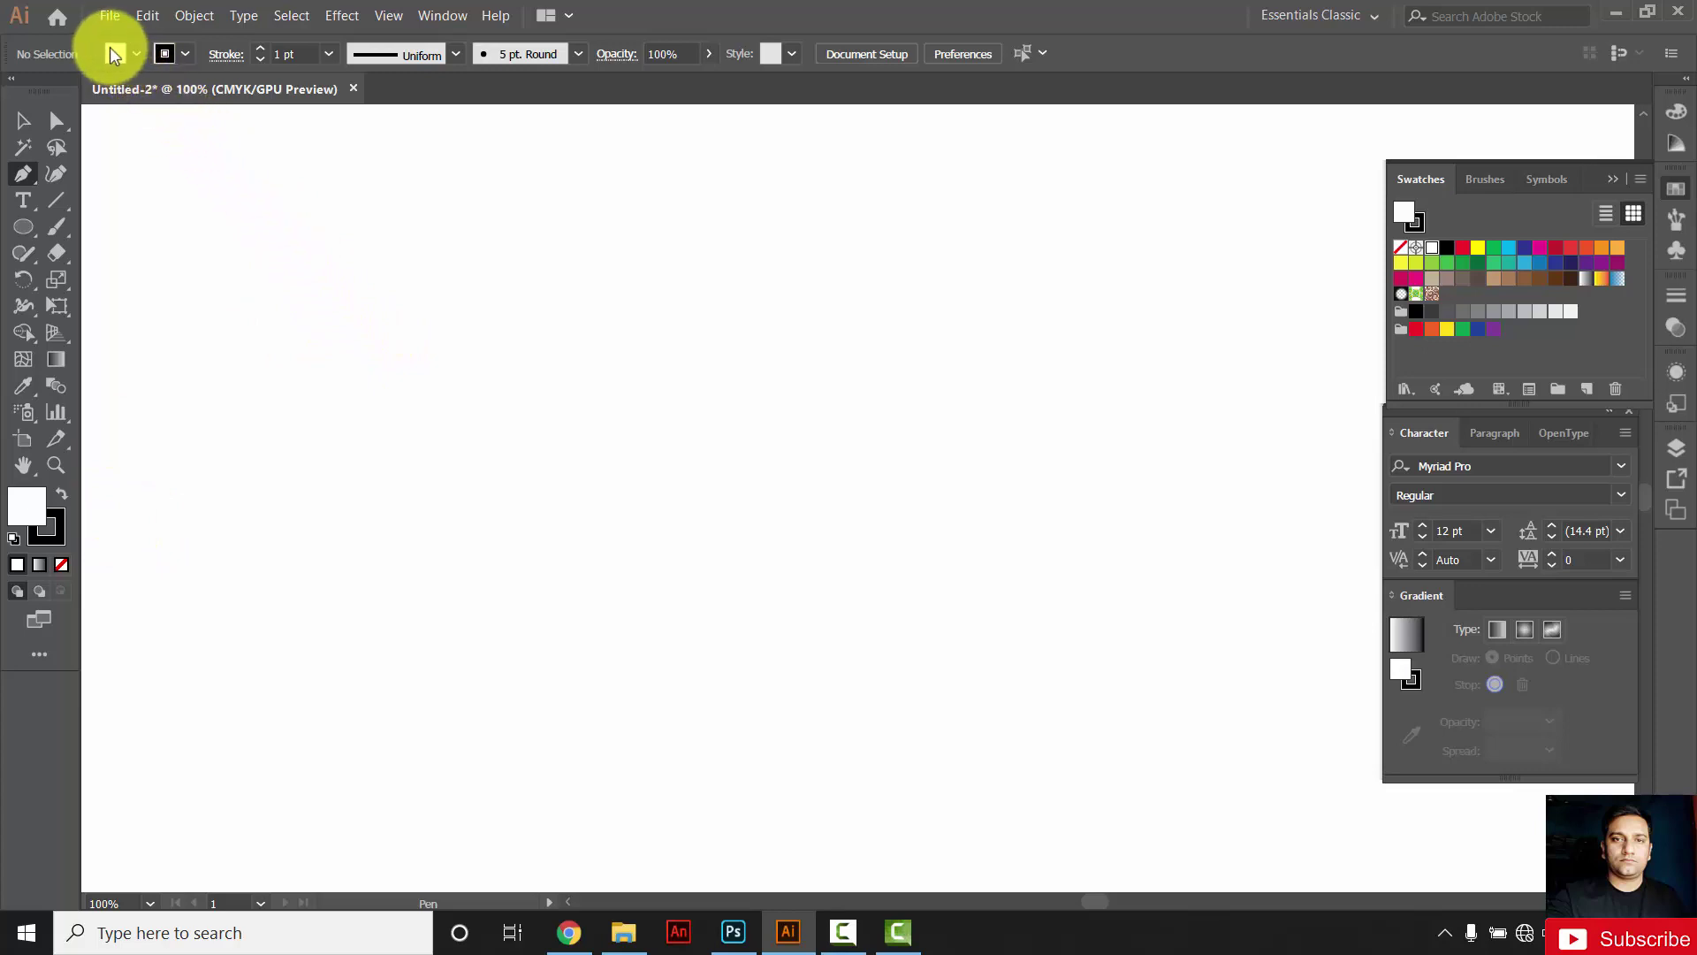
# Step: Set the fill to None while keeping the 1 pt black stroke
pyautogui.click(130, 60)
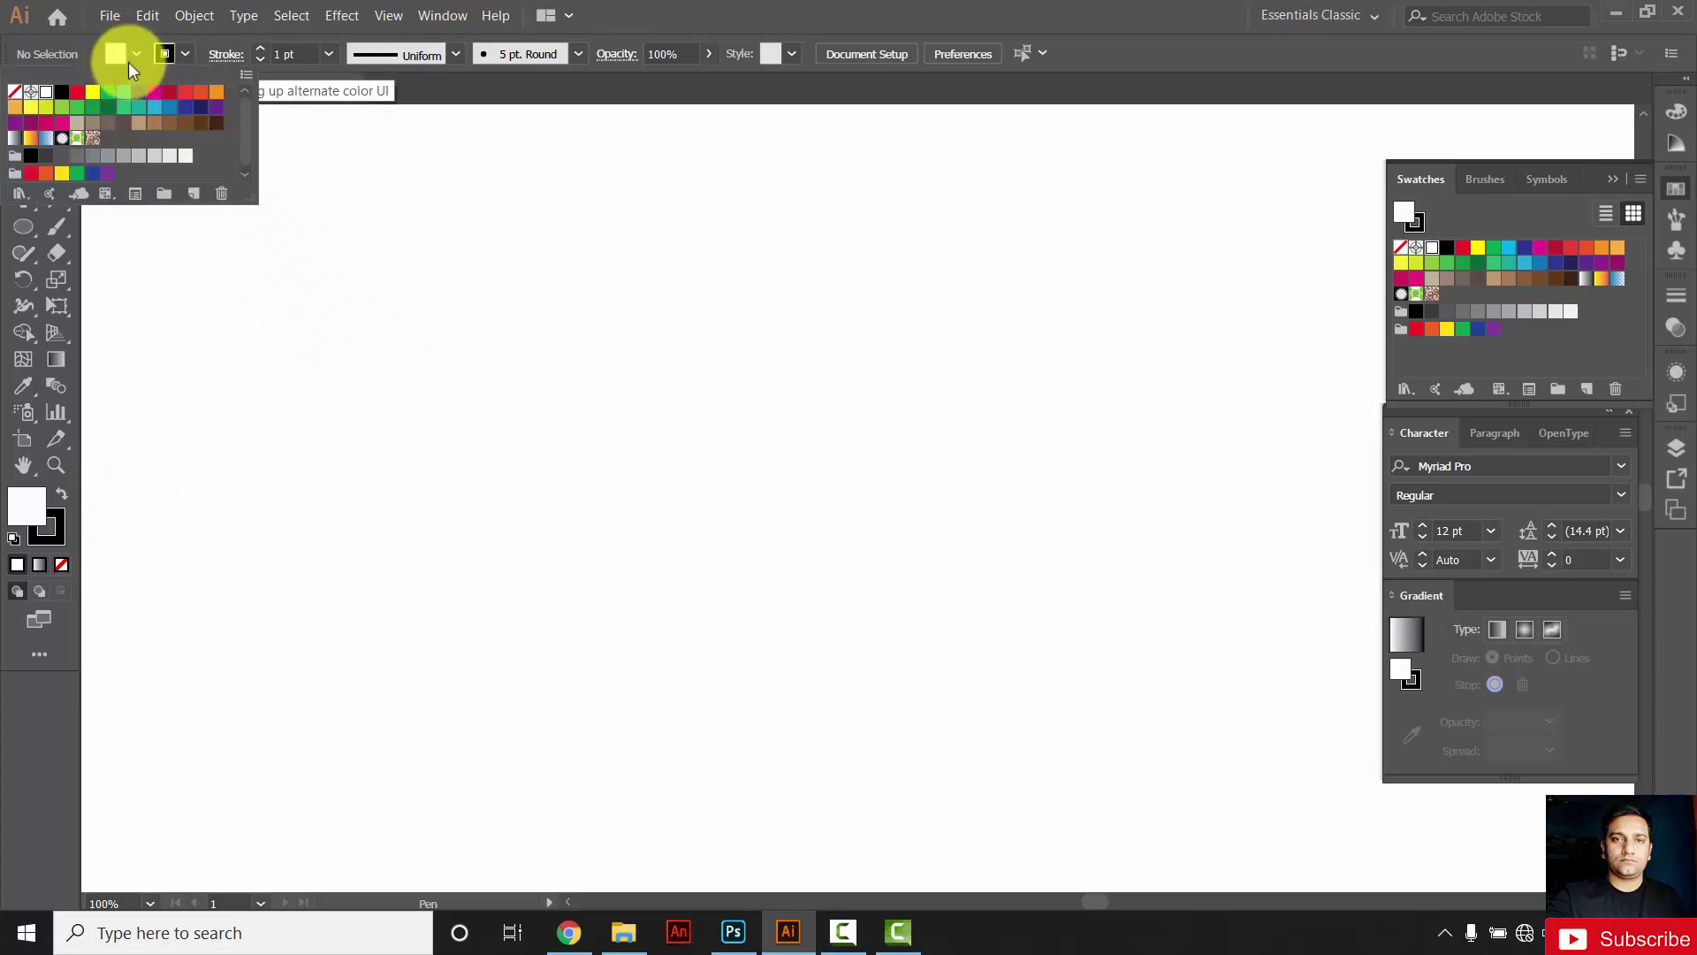
pyautogui.click(15, 92)
pyautogui.click(177, 55)
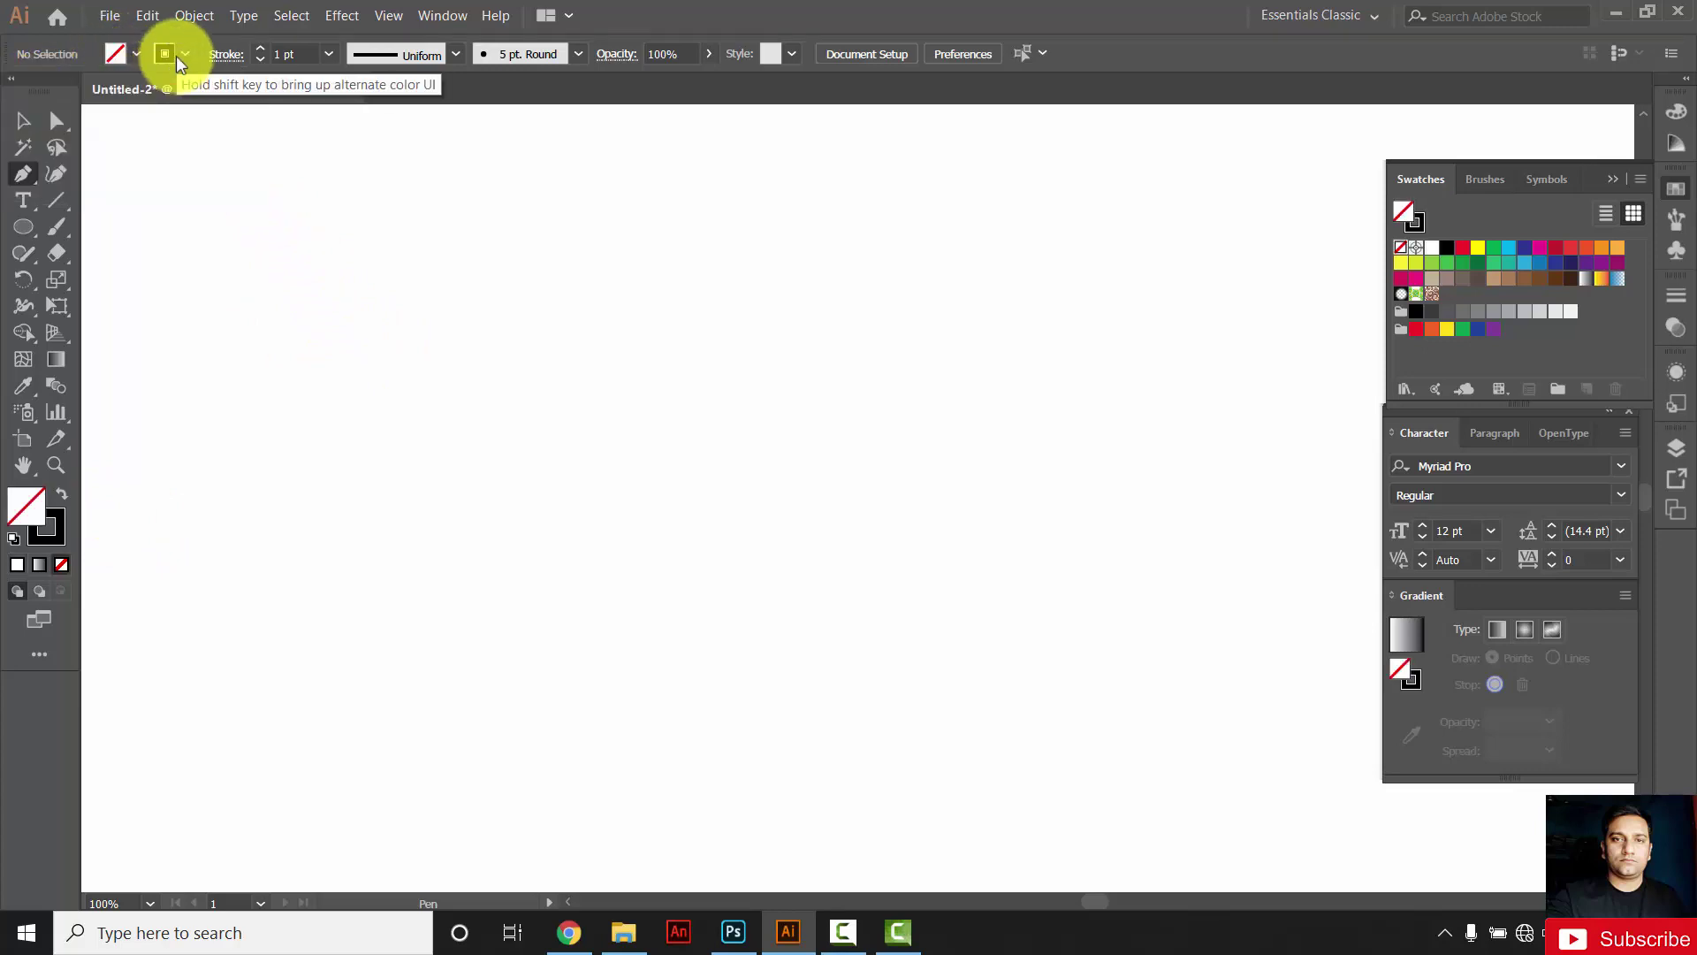
pyautogui.click(177, 55)
pyautogui.click(177, 56)
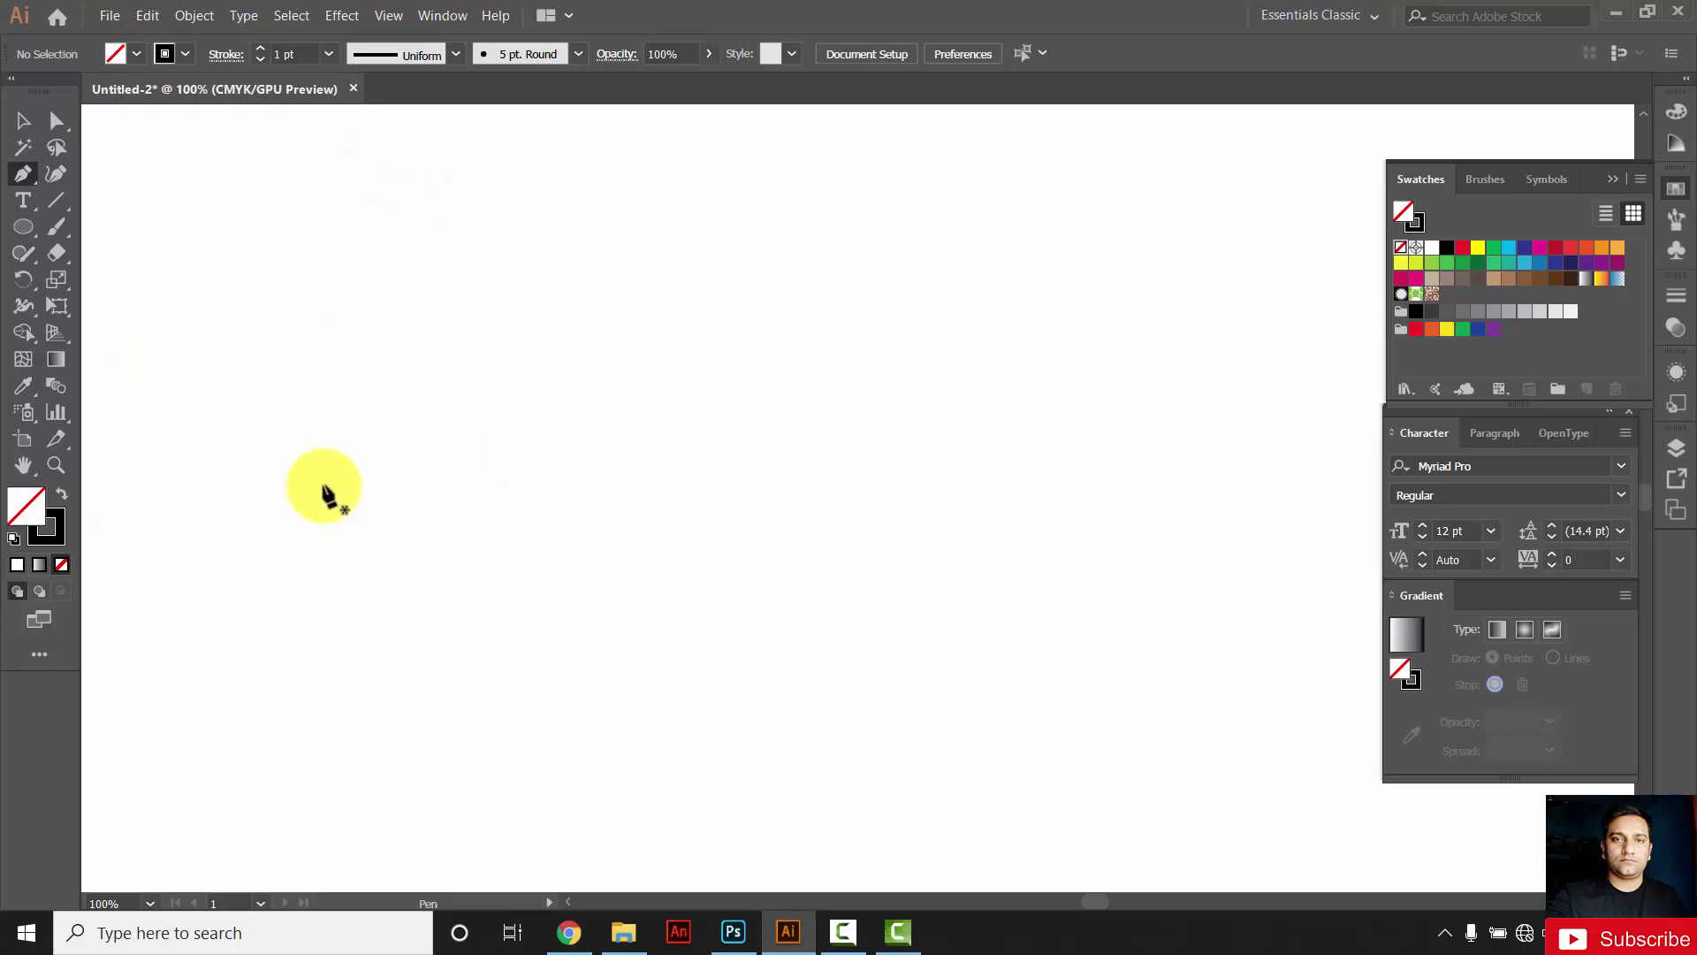
# Step: Start the zigzag outline with its first seven straight corners across the artboard
pyautogui.click(323, 485)
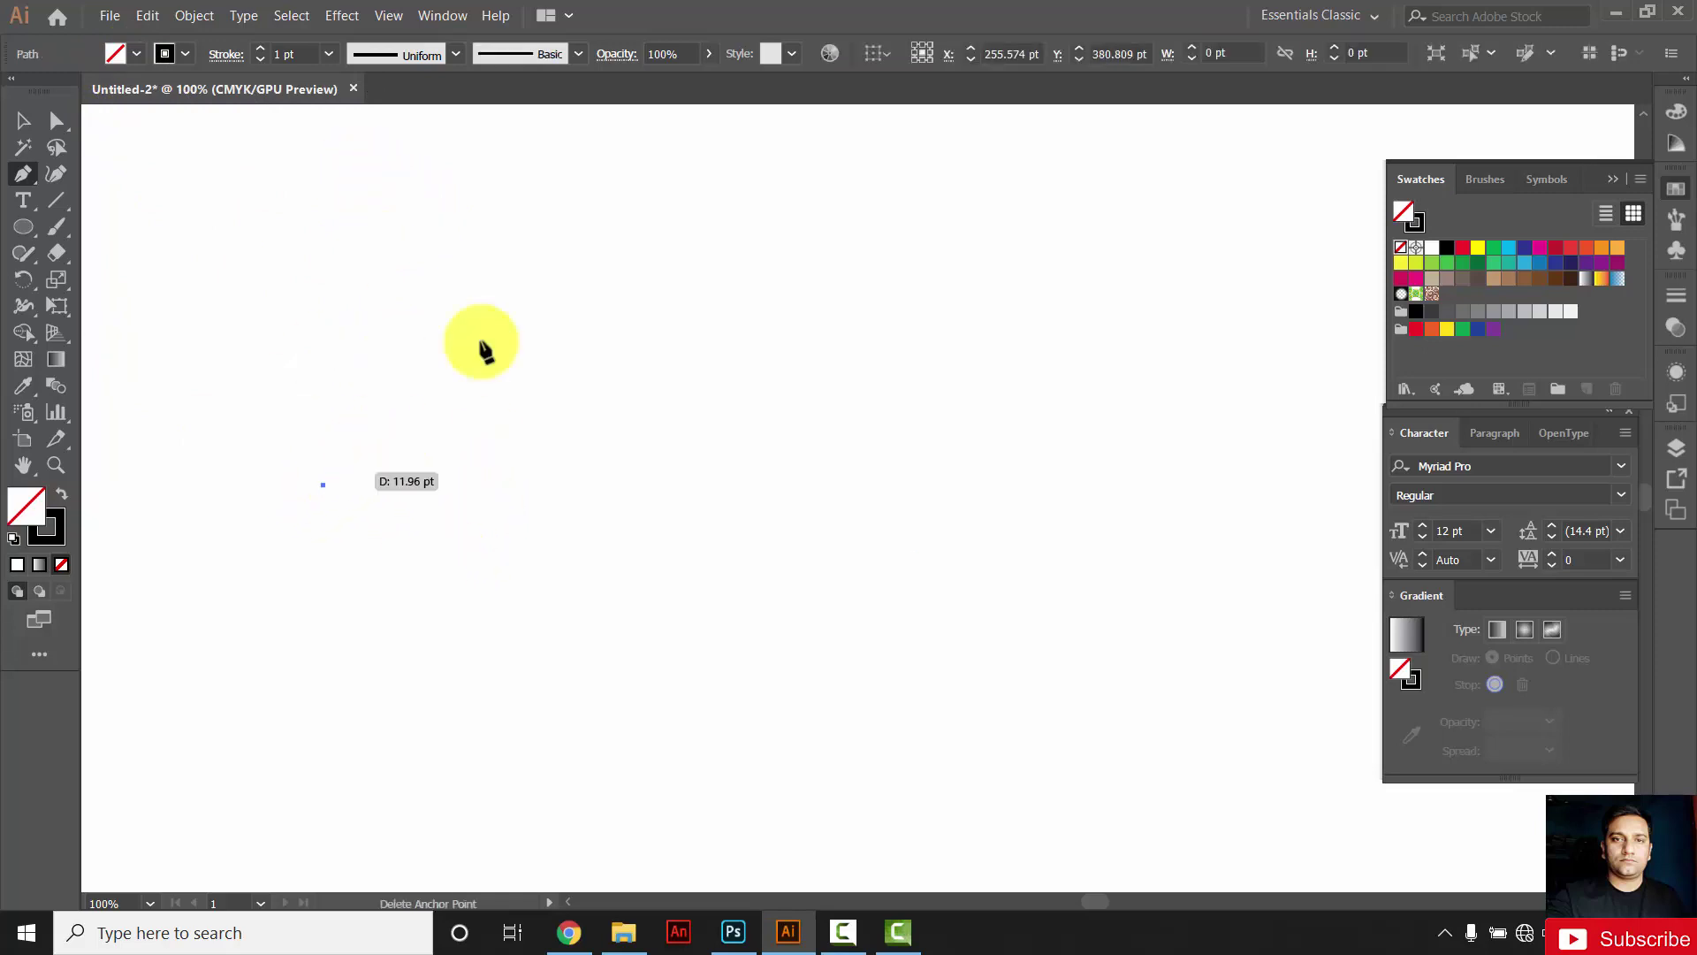
pyautogui.click(554, 232)
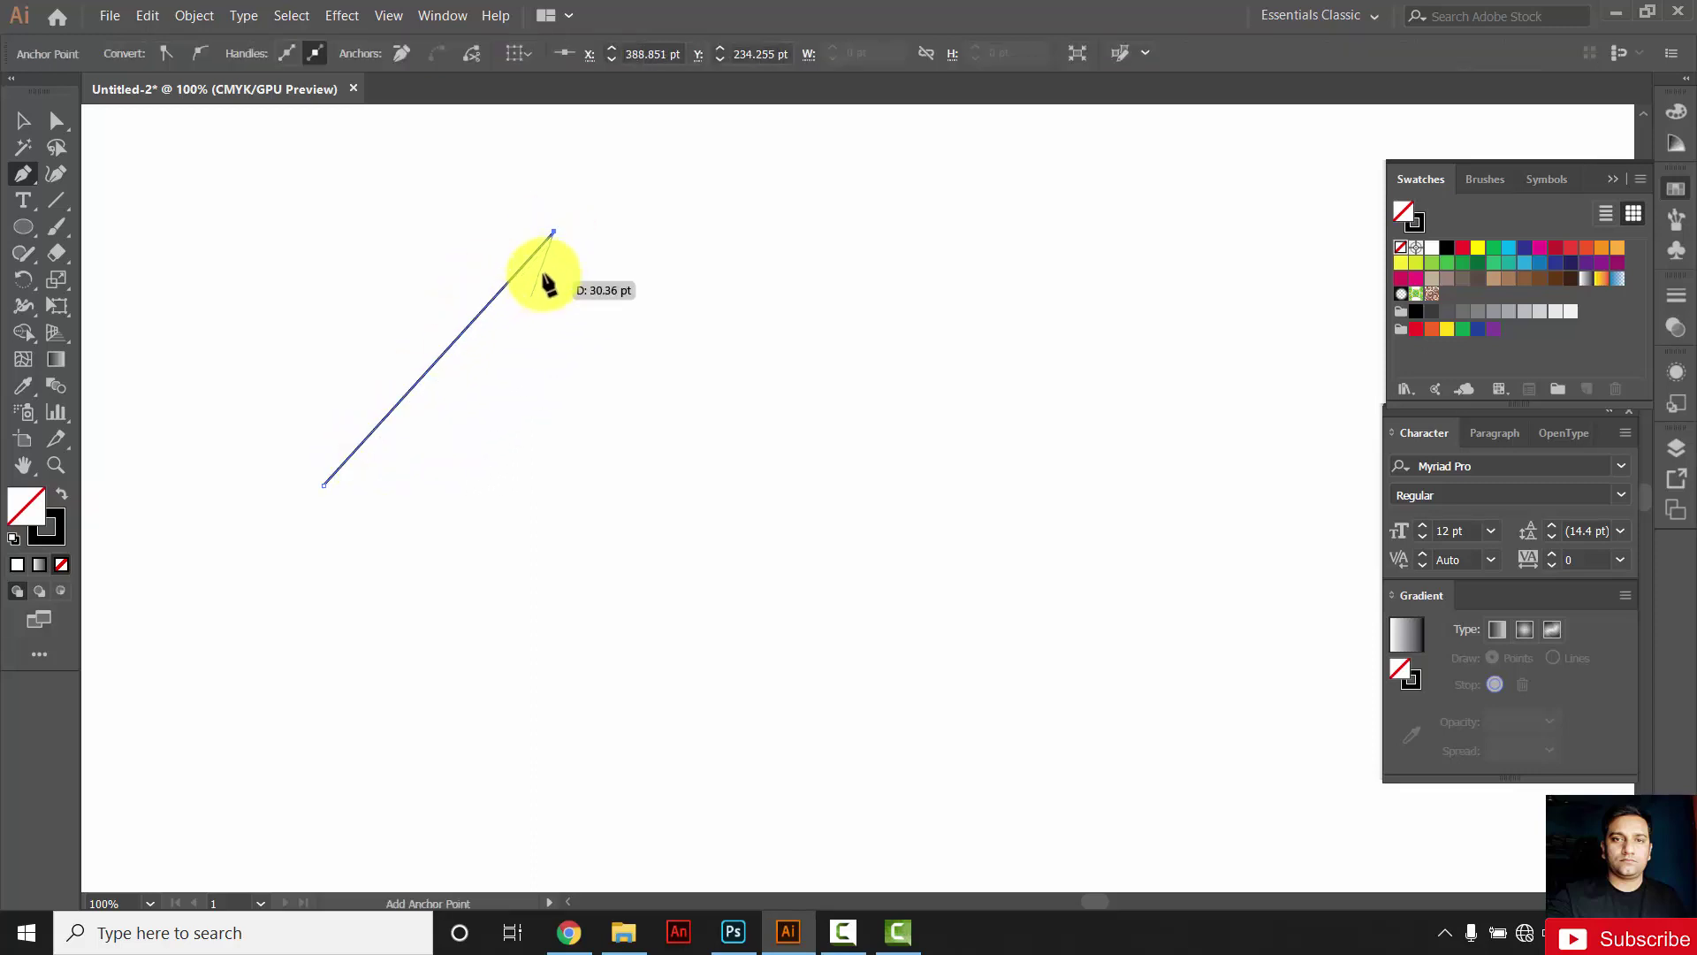
pyautogui.click(715, 386)
pyautogui.click(886, 221)
pyautogui.click(883, 517)
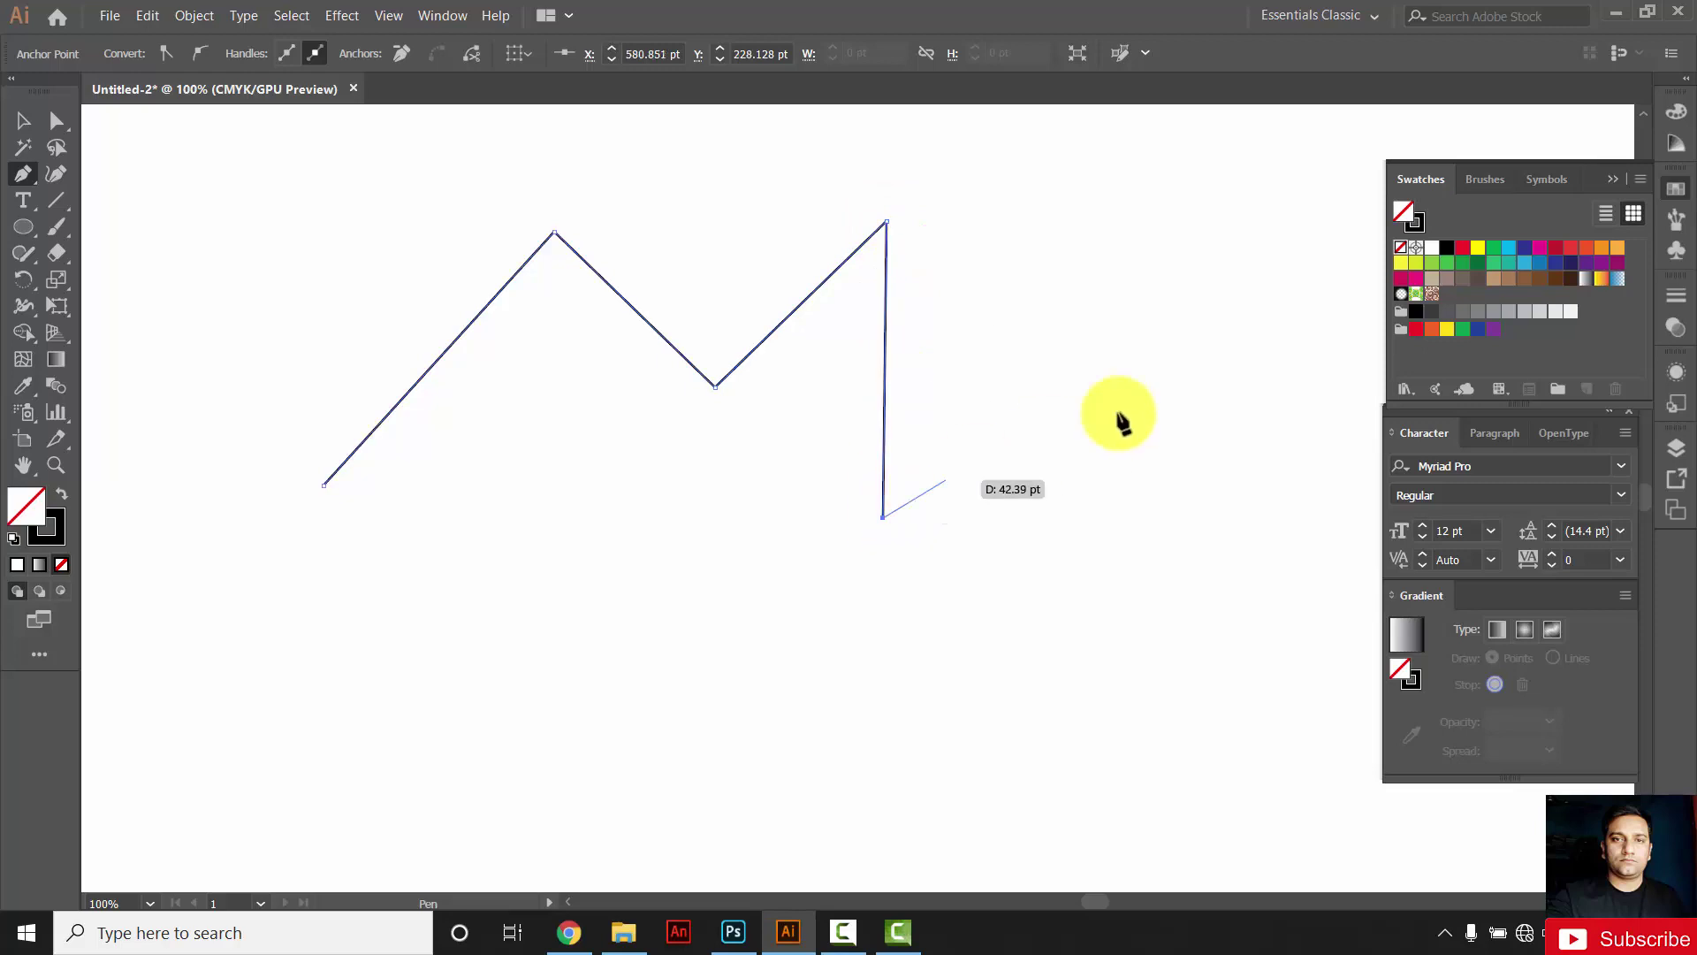
pyautogui.click(1194, 369)
pyautogui.click(1187, 693)
# Step: Add the remaining zigzag corners and close the path at its starting point
pyautogui.click(709, 539)
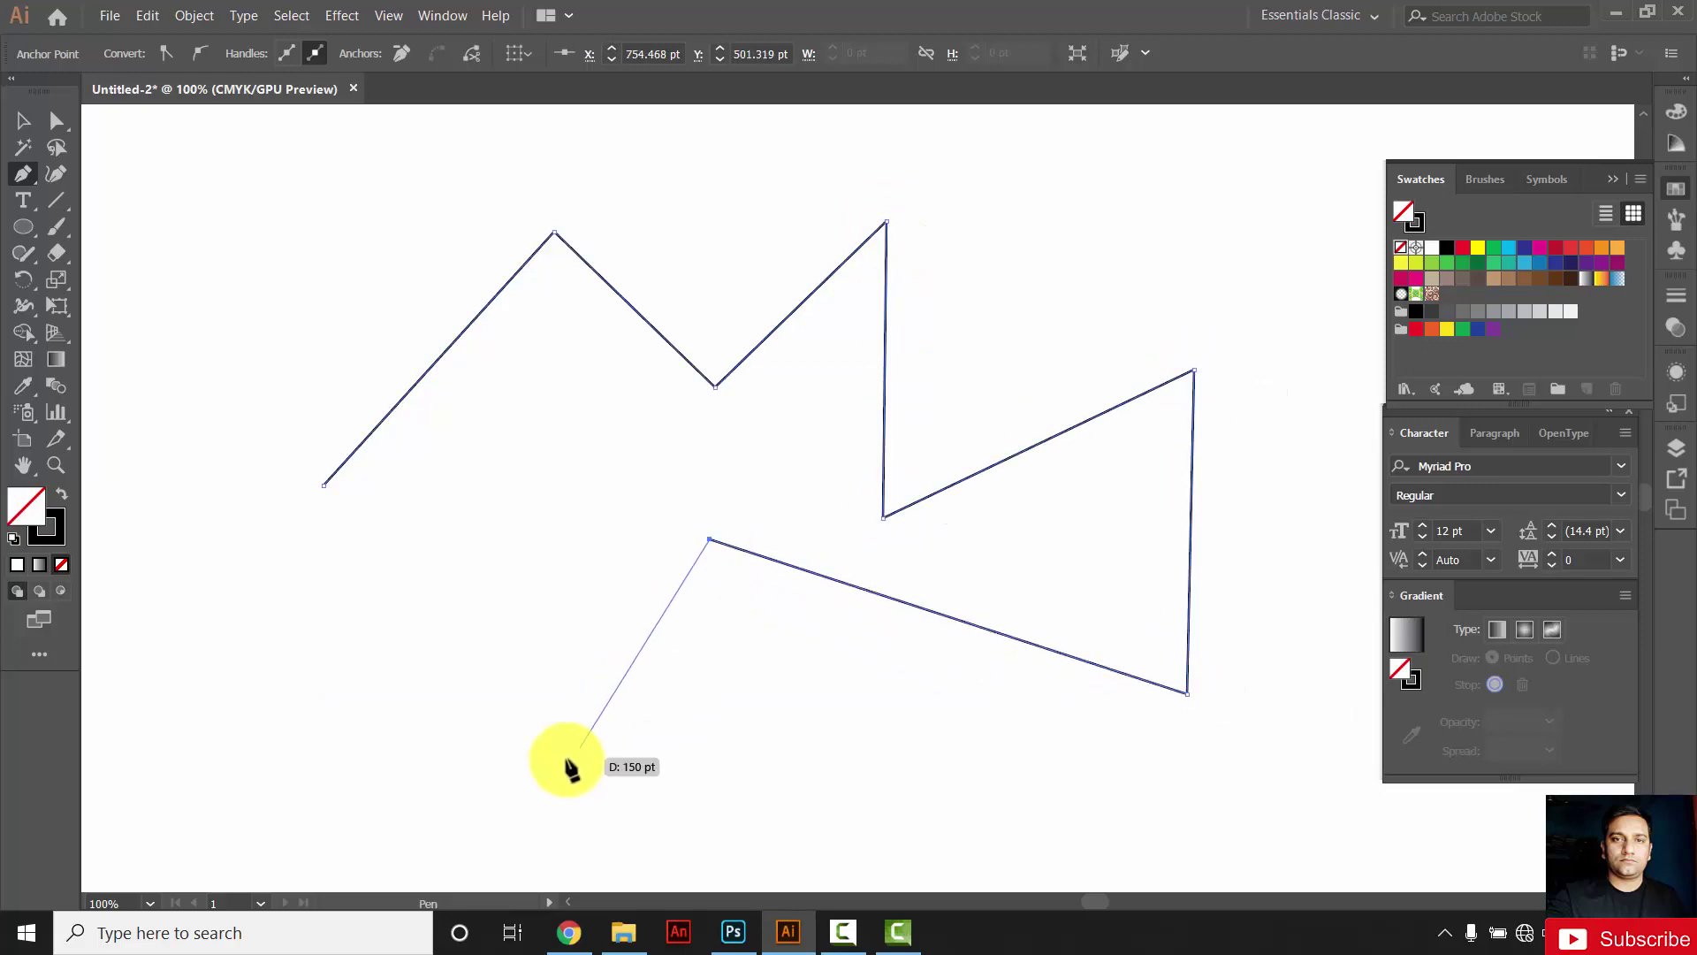
pyautogui.click(566, 758)
pyautogui.click(547, 439)
pyautogui.click(320, 727)
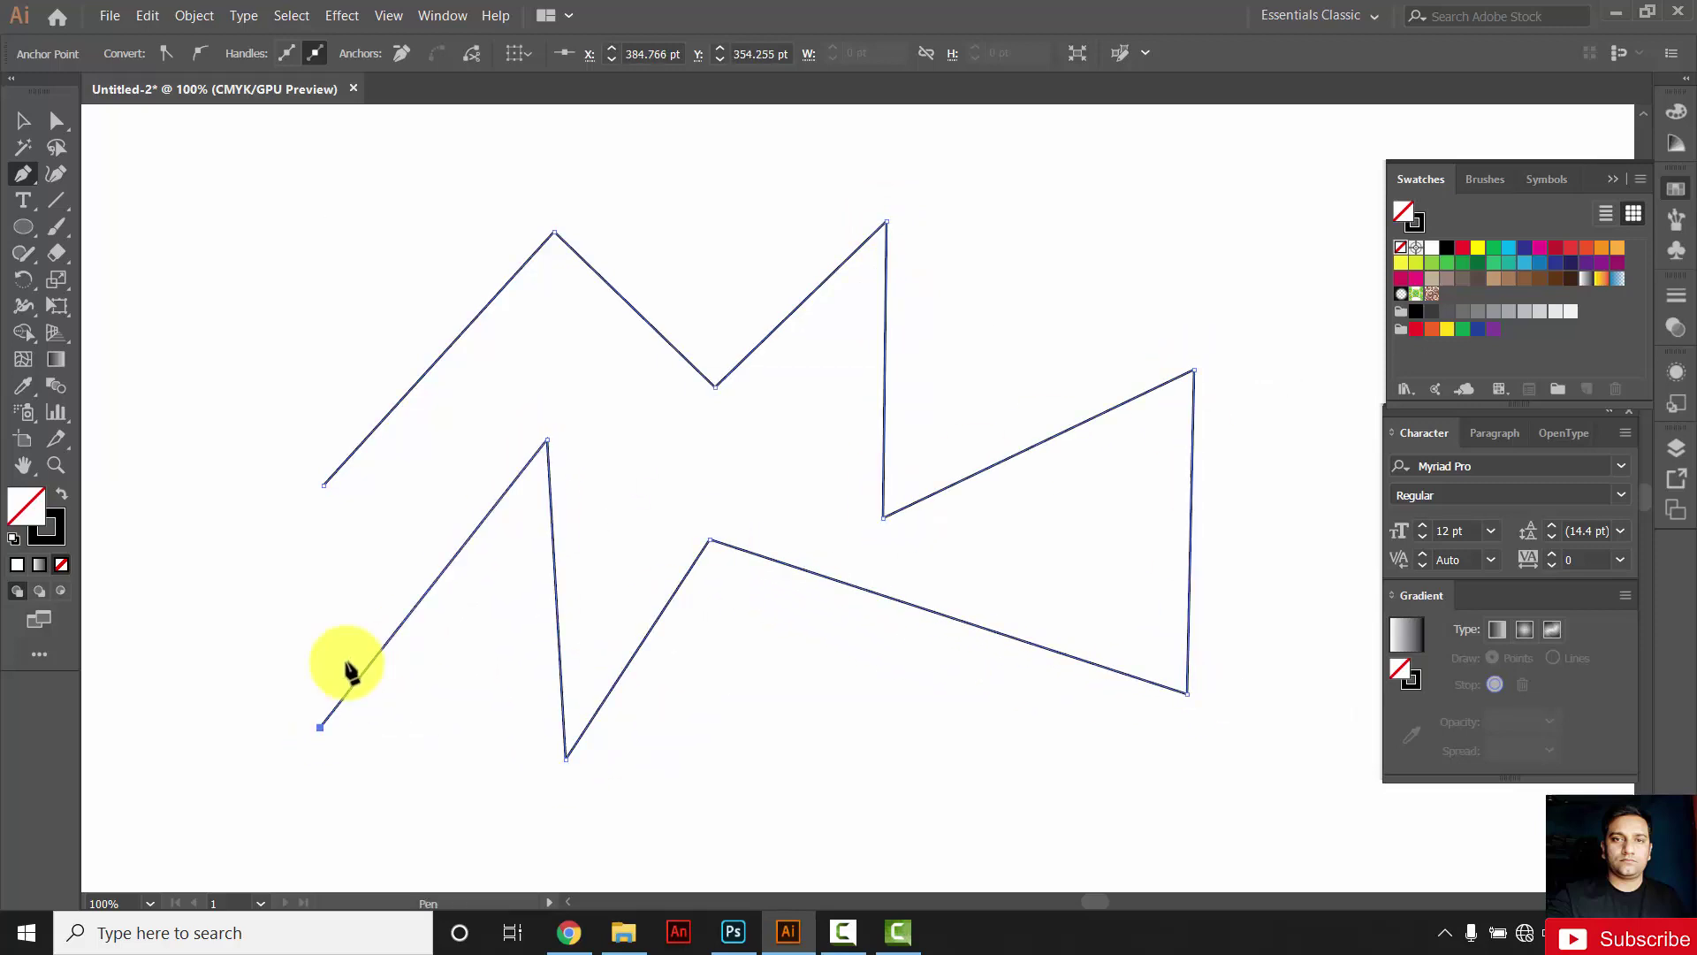
pyautogui.click(441, 441)
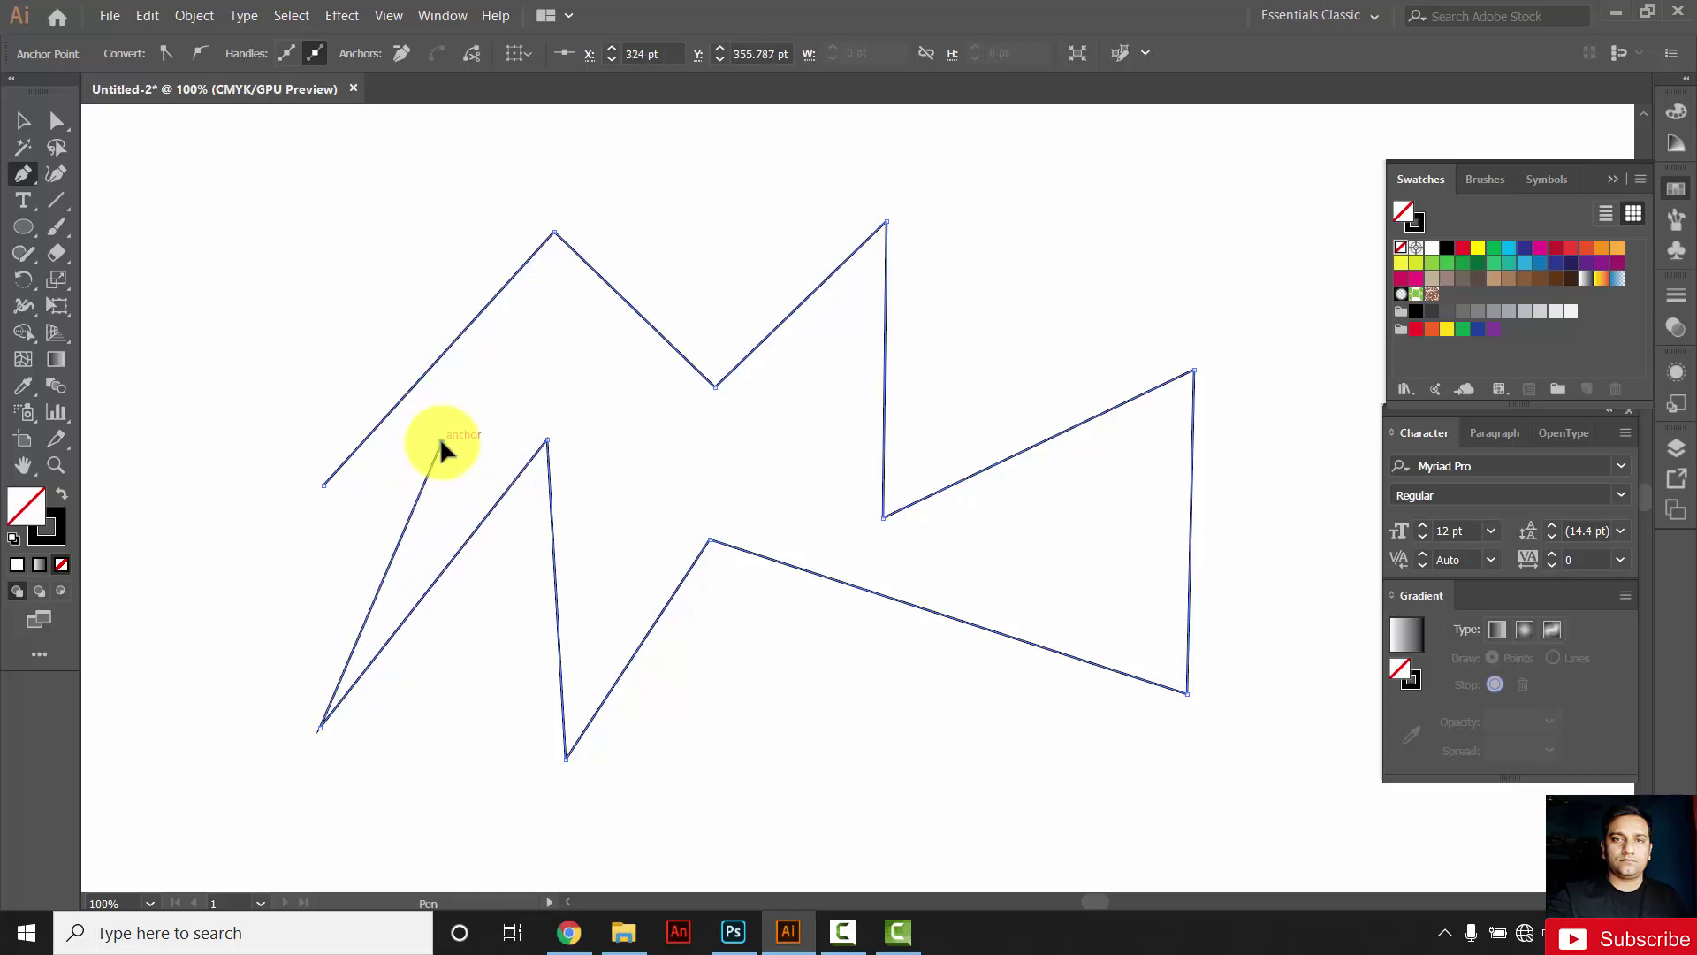
pyautogui.click(324, 485)
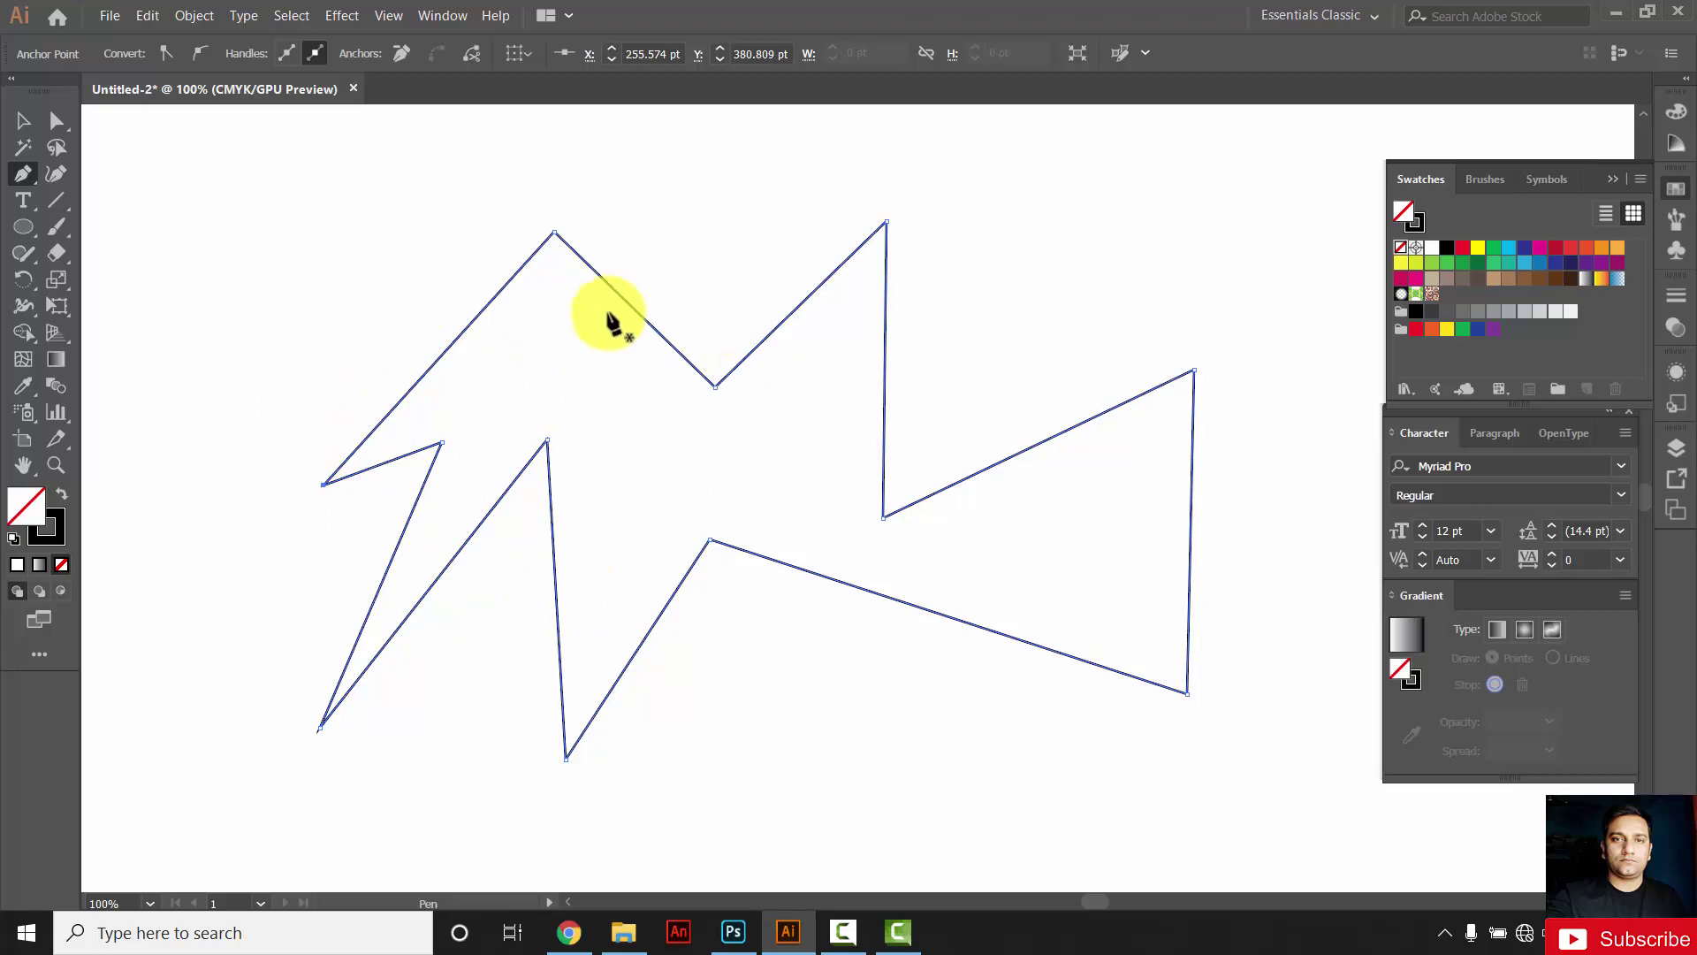
pyautogui.click(26, 122)
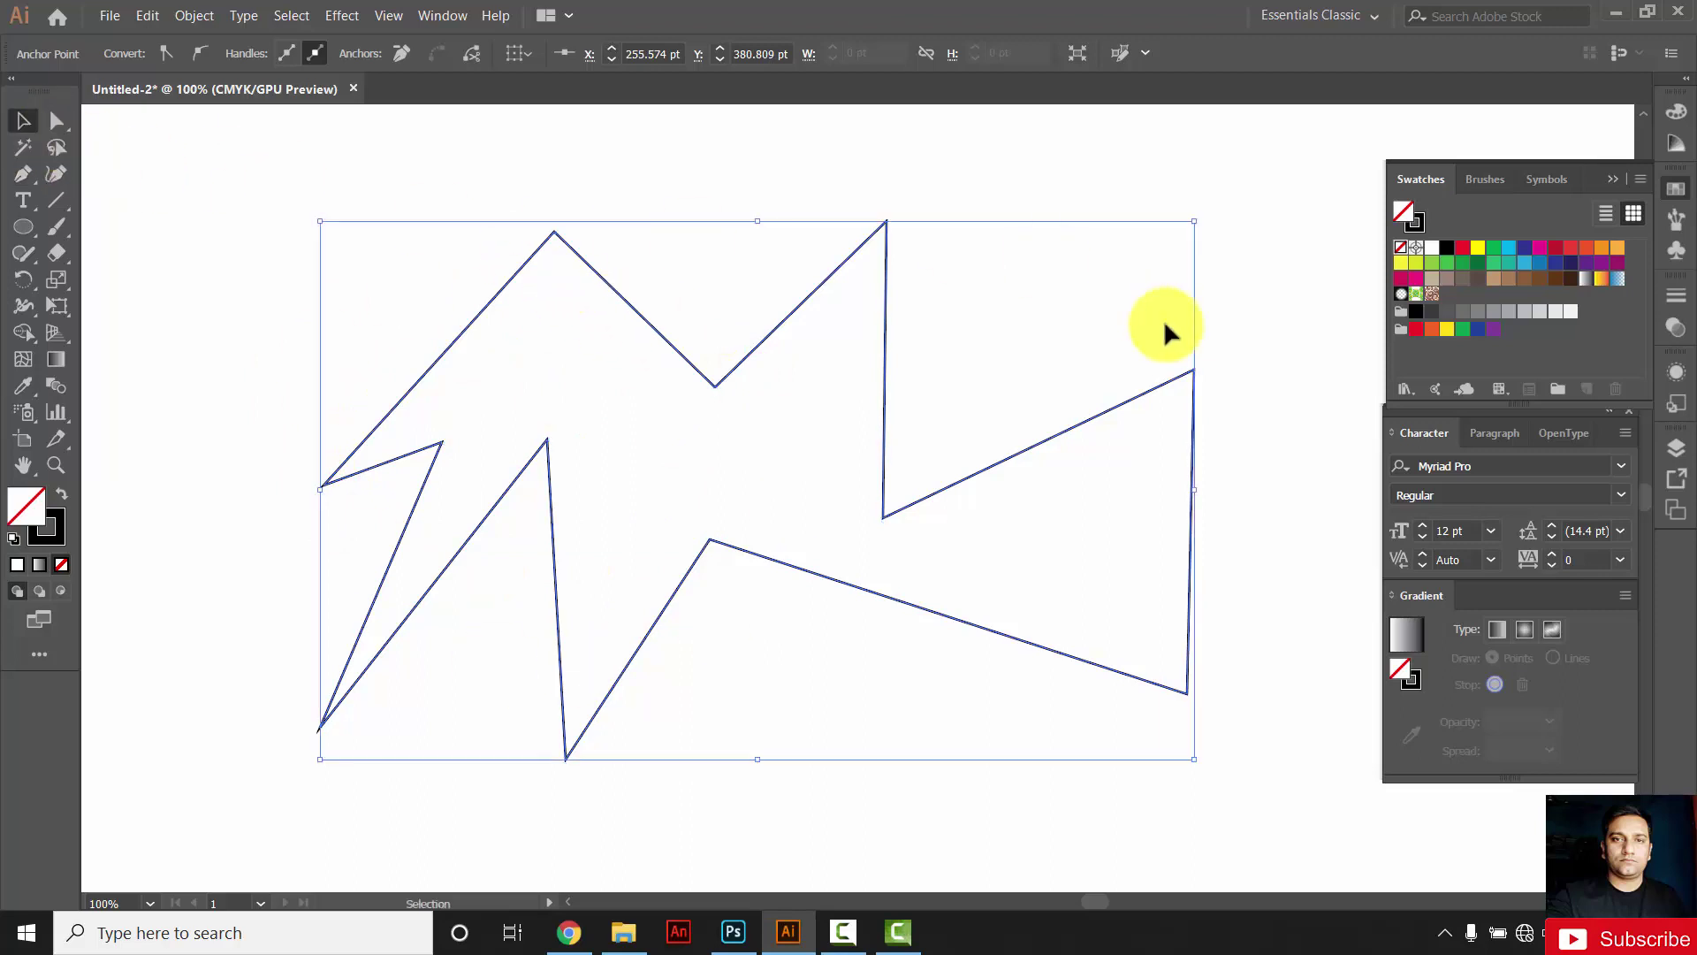
# Step: Fill the zigzag polygon with a green swatch and select it
pyautogui.click(1493, 263)
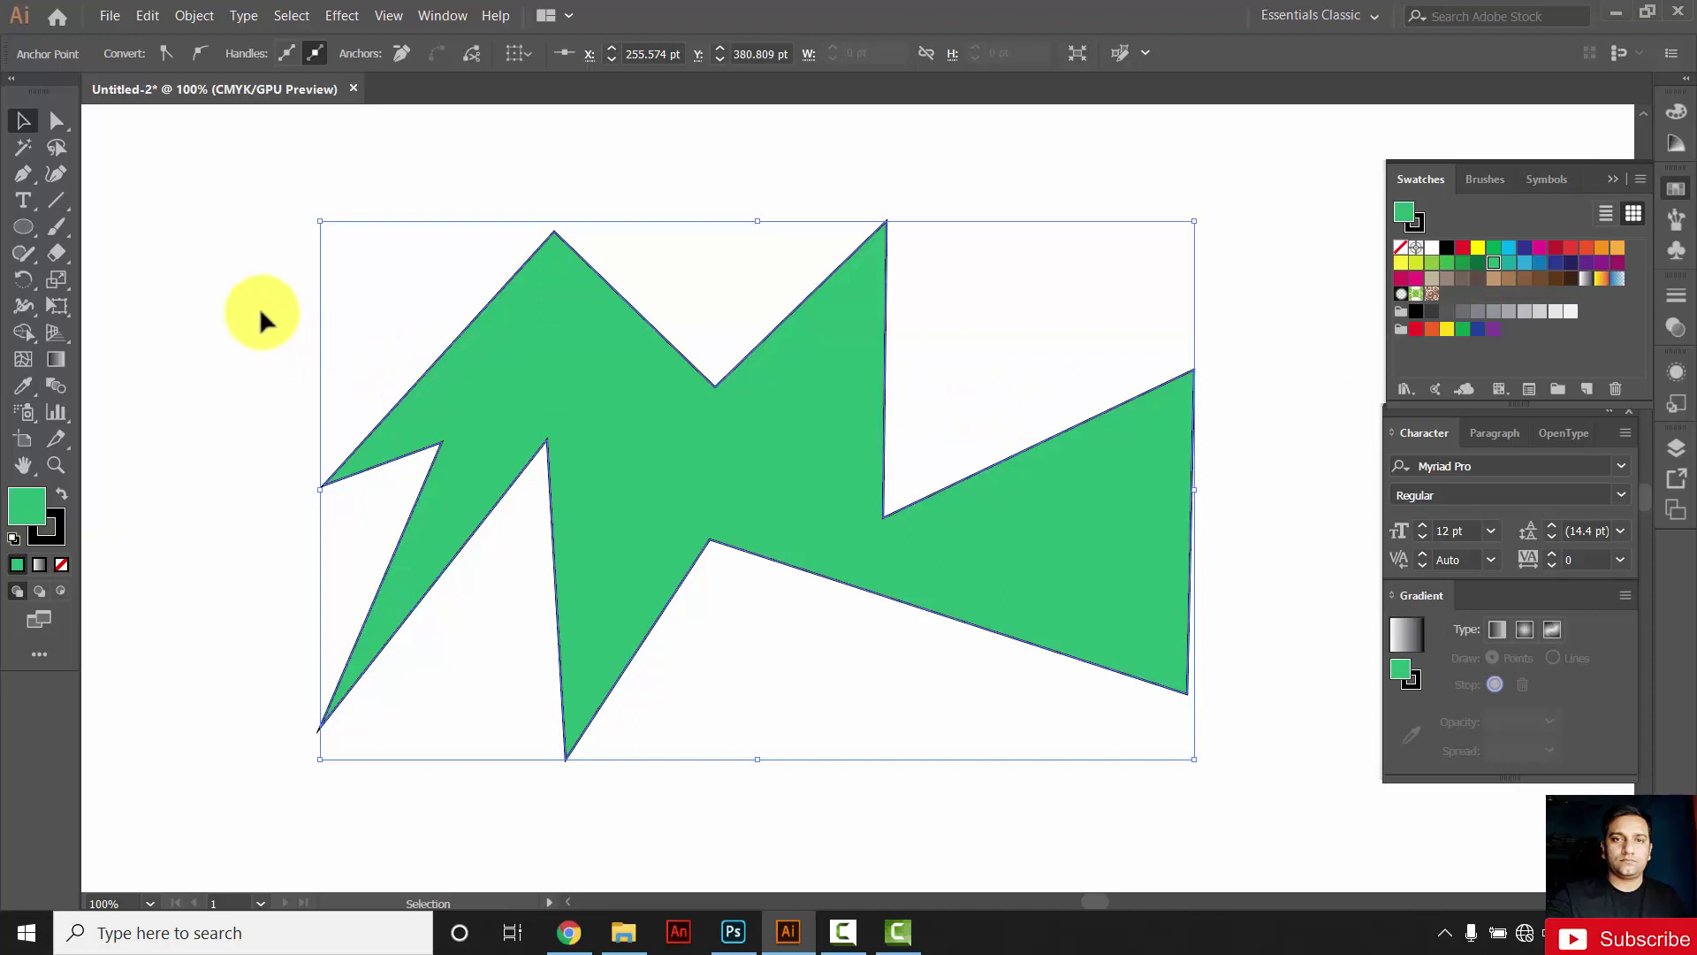
pyautogui.moveTo(257, 309); pyautogui.dragTo(1292, 707)
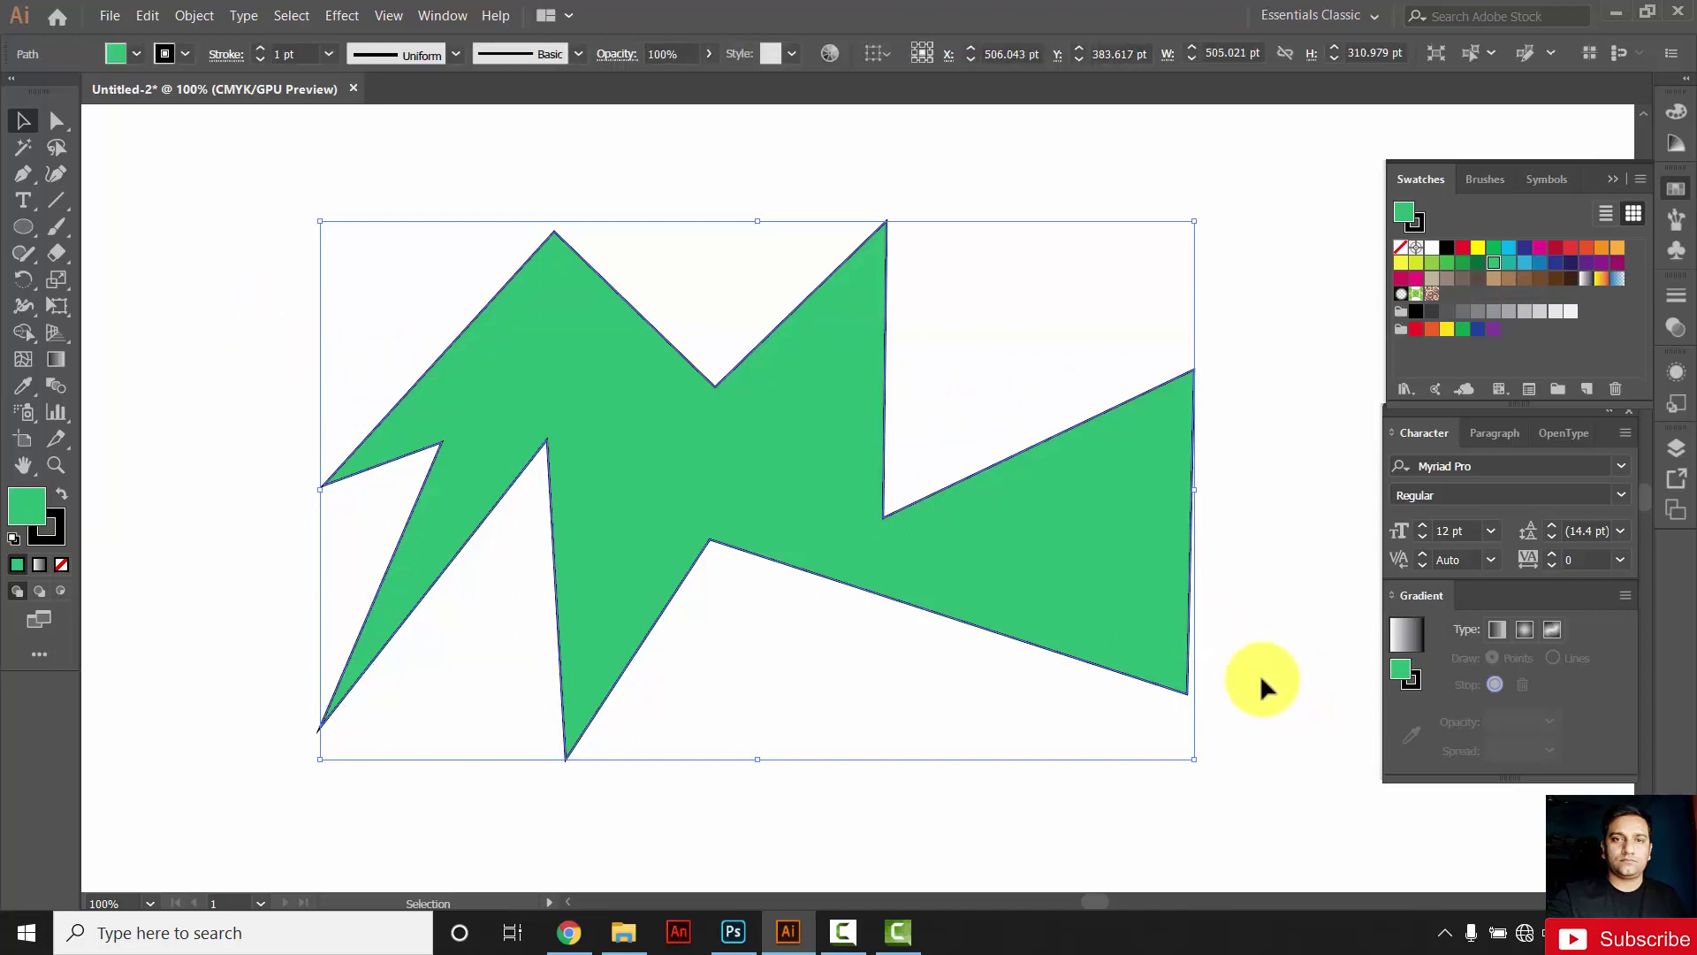
pyautogui.click(348, 357)
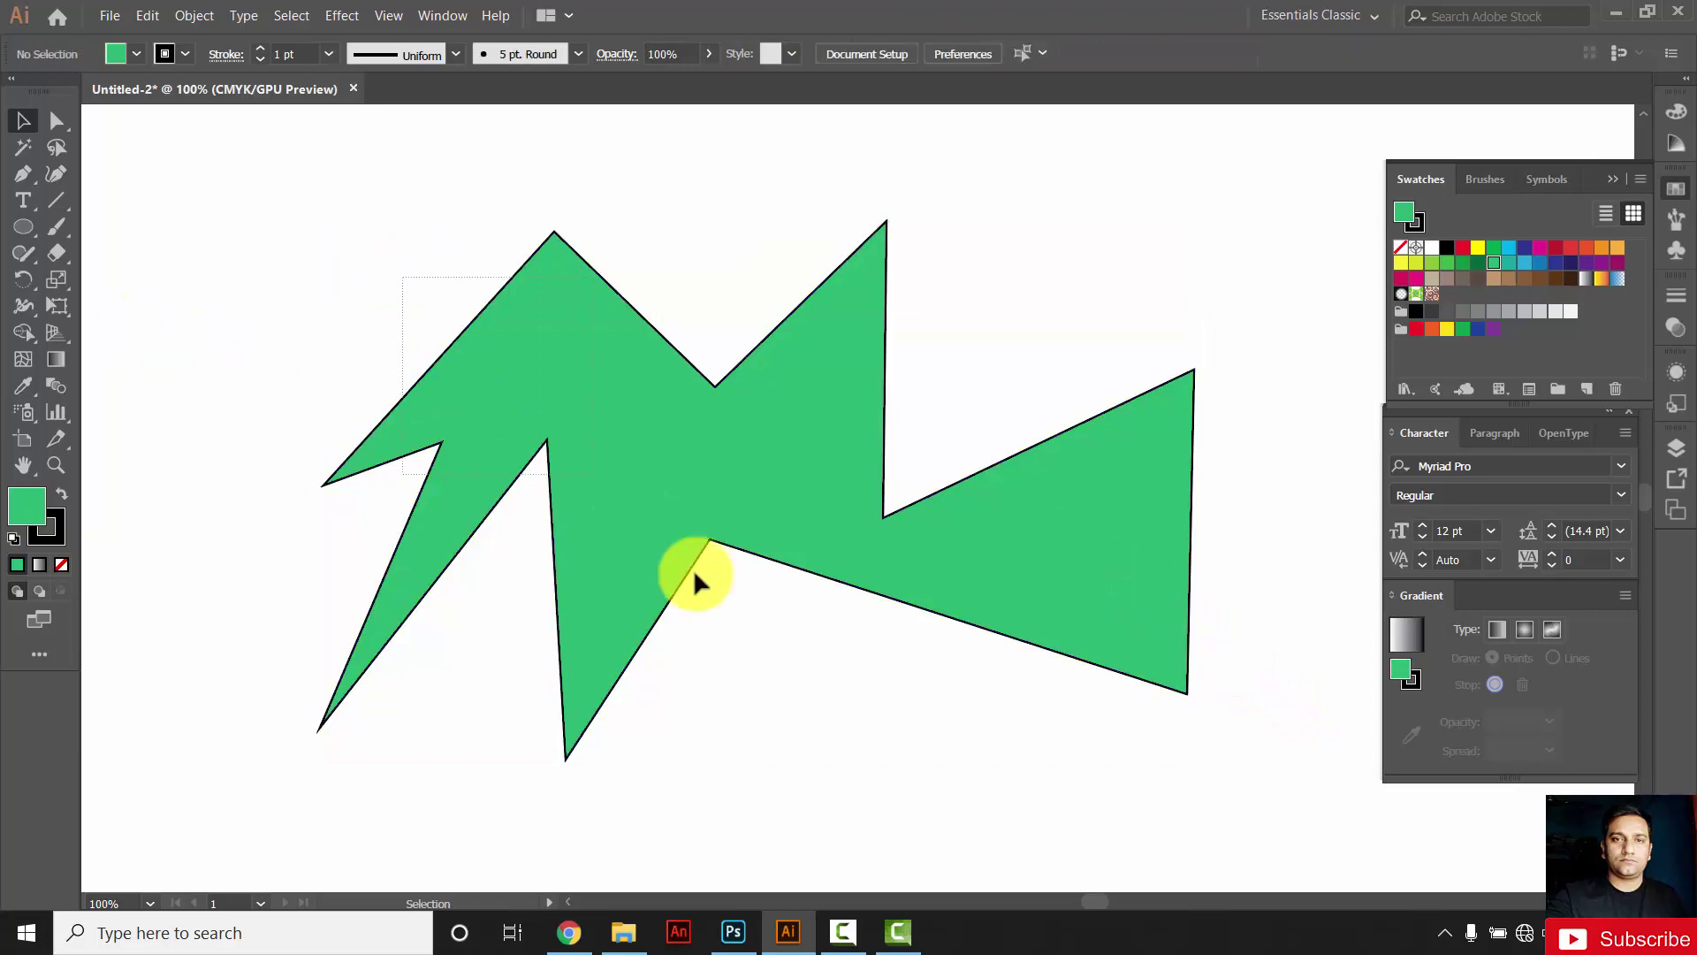
pyautogui.click(693, 569)
# Step: Drag several polygon corners to new positions with Direct Selection, then deselect
pyautogui.click(49, 126)
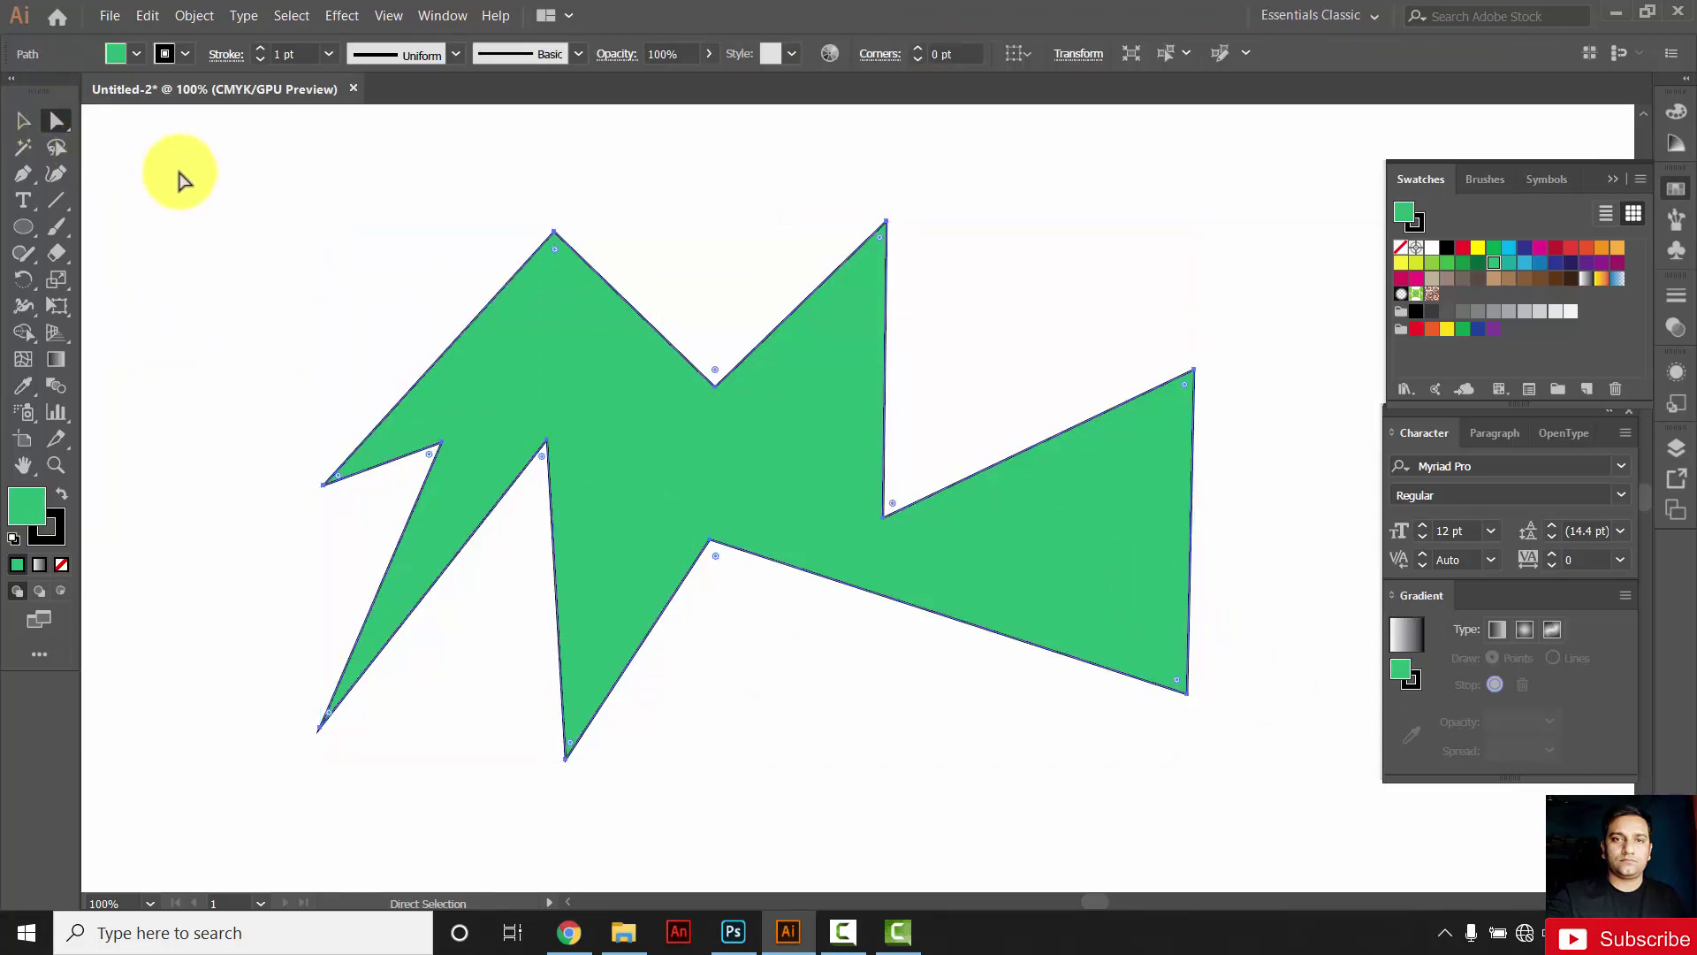
pyautogui.click(692, 555)
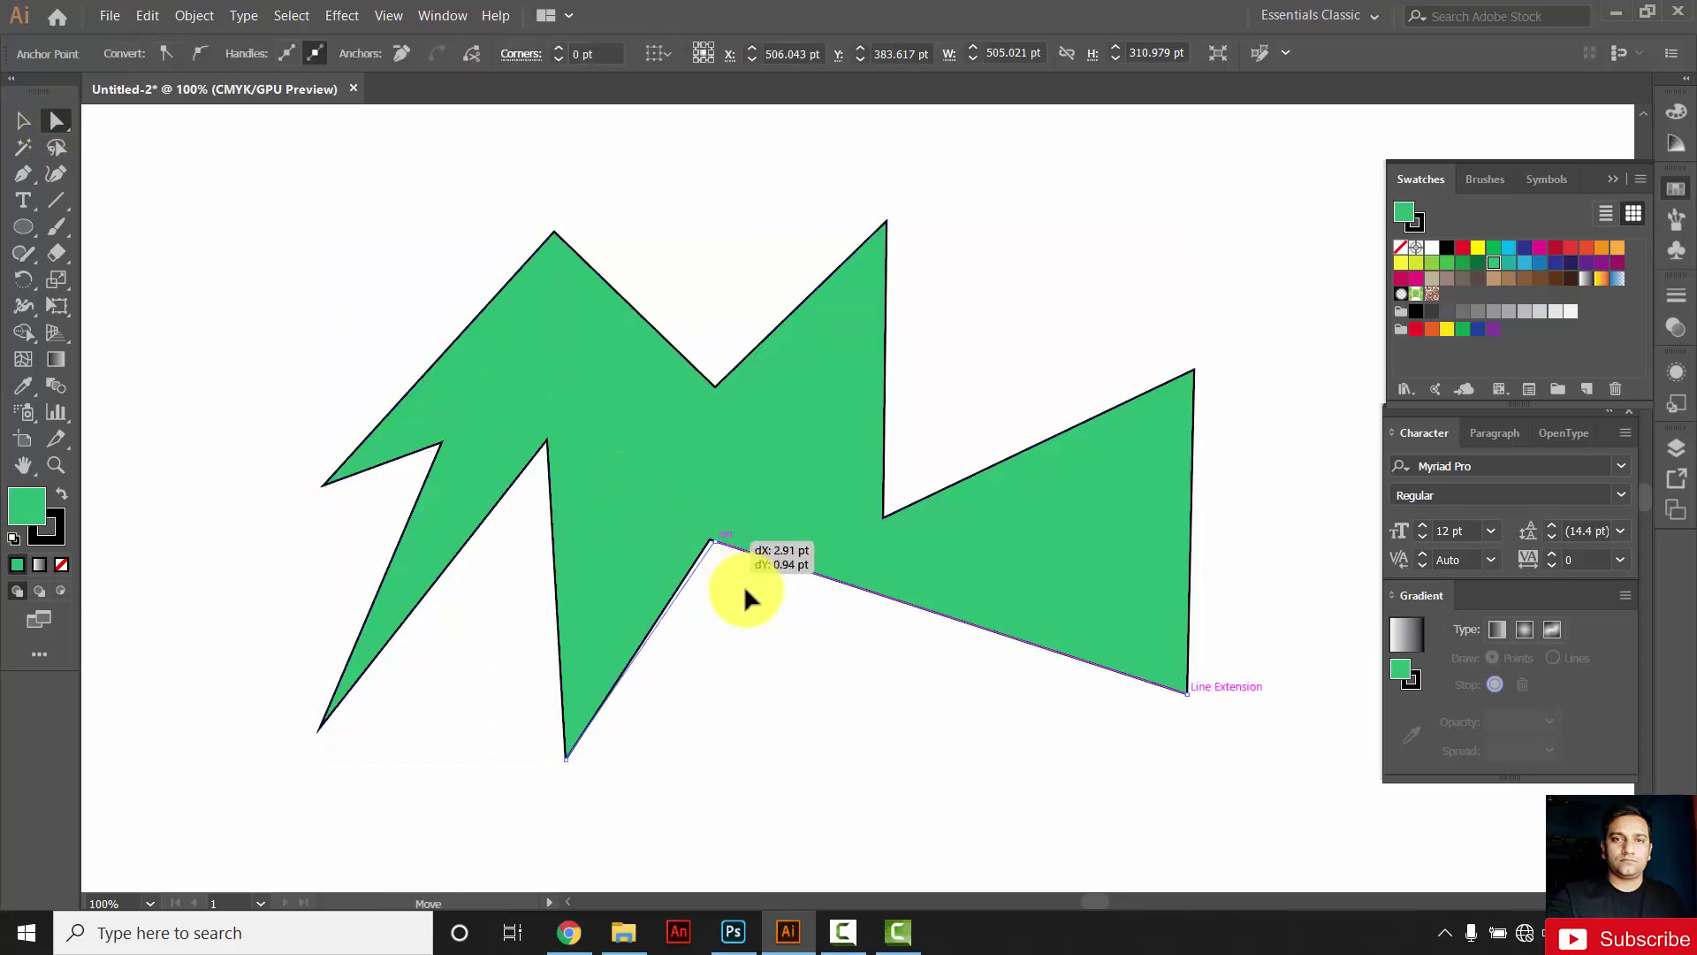
pyautogui.moveTo(691, 556); pyautogui.dragTo(767, 653)
pyautogui.click(889, 524)
pyautogui.moveTo(888, 525); pyautogui.dragTo(927, 401)
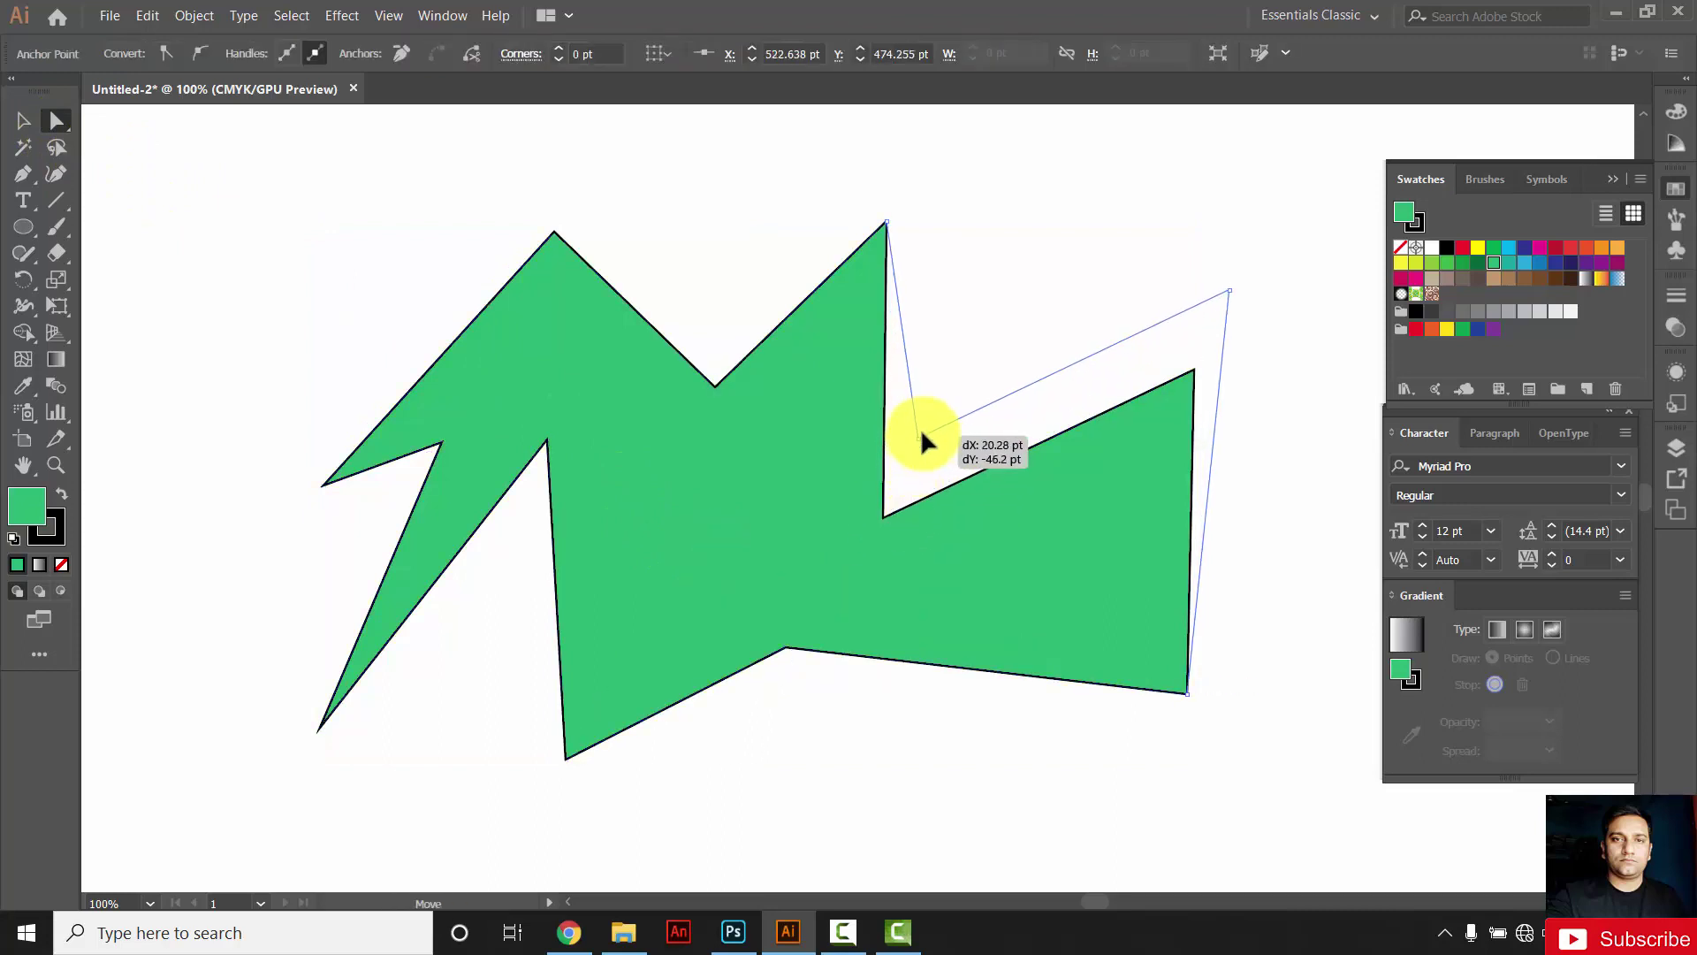
pyautogui.moveTo(715, 386); pyautogui.dragTo(688, 336)
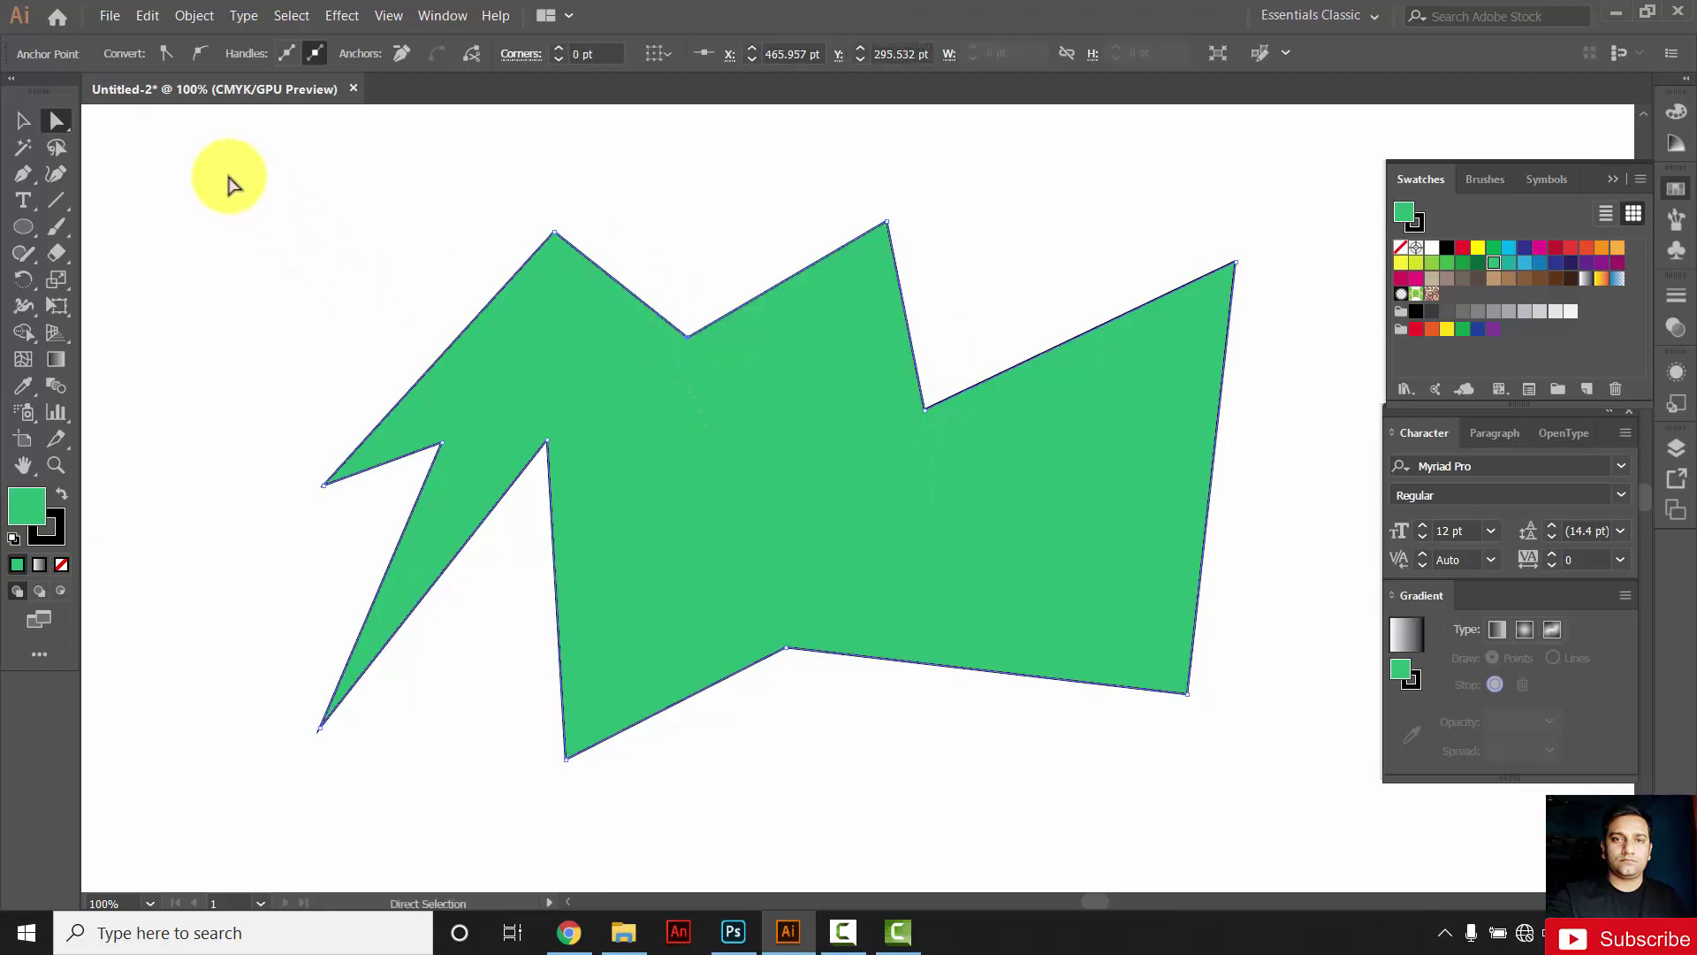
pyautogui.moveTo(219, 162)
pyautogui.mouseDown()
pyautogui.moveTo(1198, 794)
pyautogui.moveTo(1281, 788)
pyautogui.mouseUp()
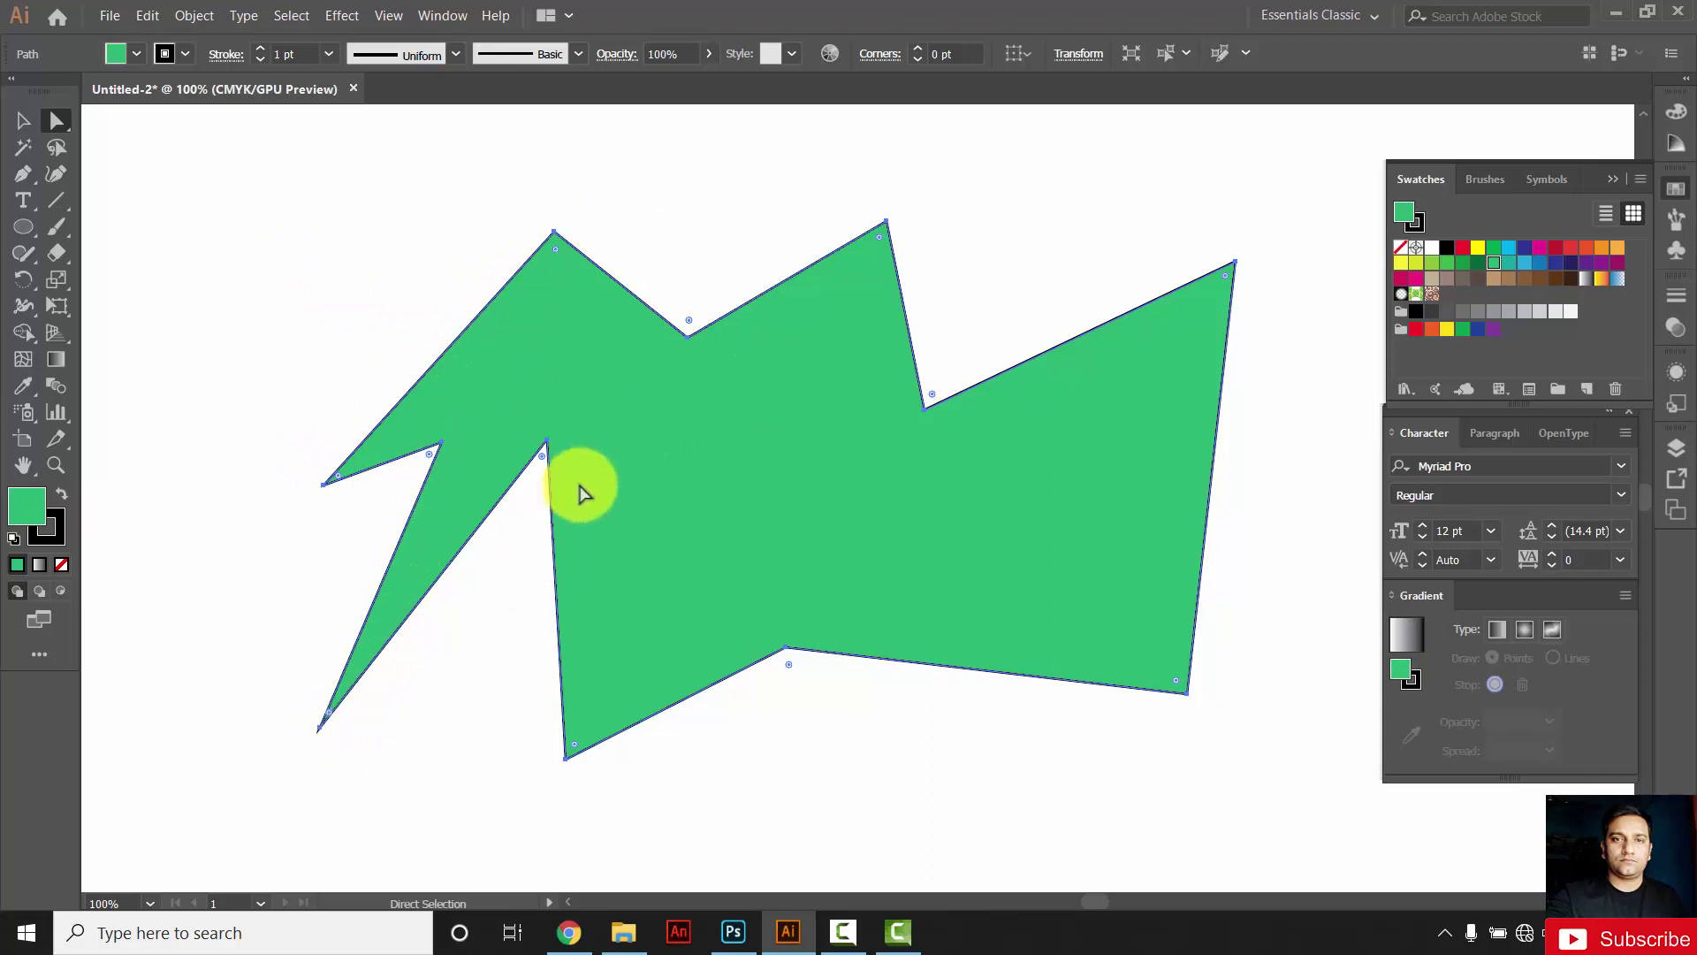
pyautogui.click(346, 220)
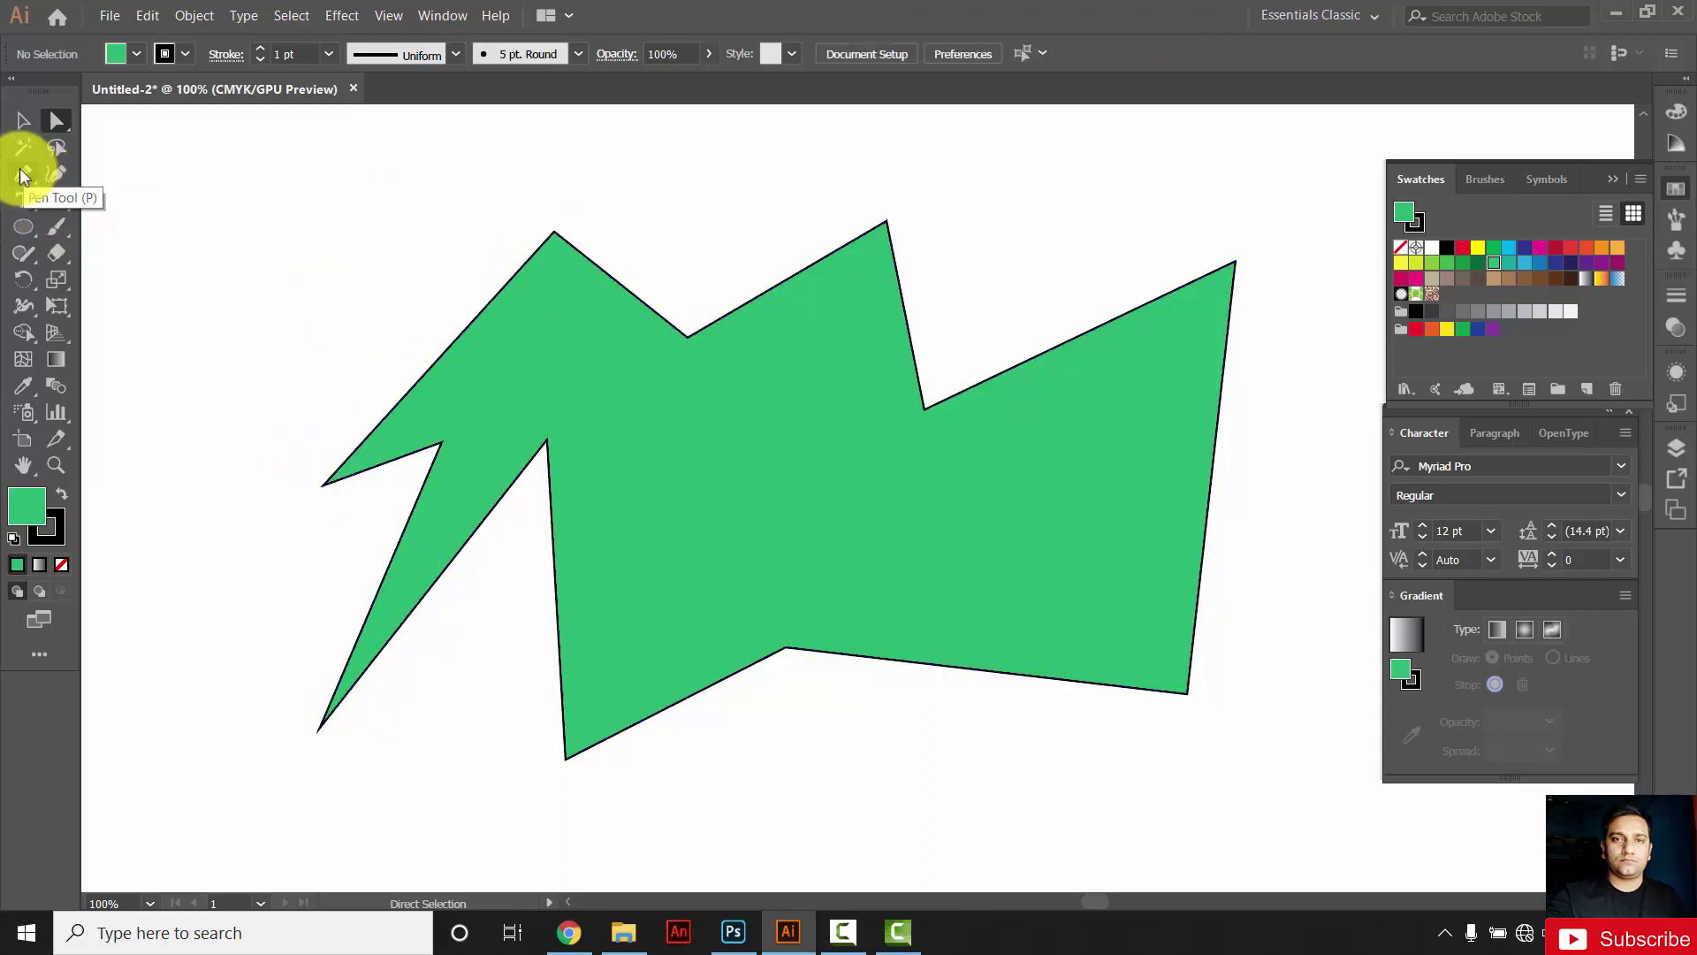
# Step: Start a new Pen path below the polygon with a smooth curved point
pyautogui.scroll(-1, 376, 257)
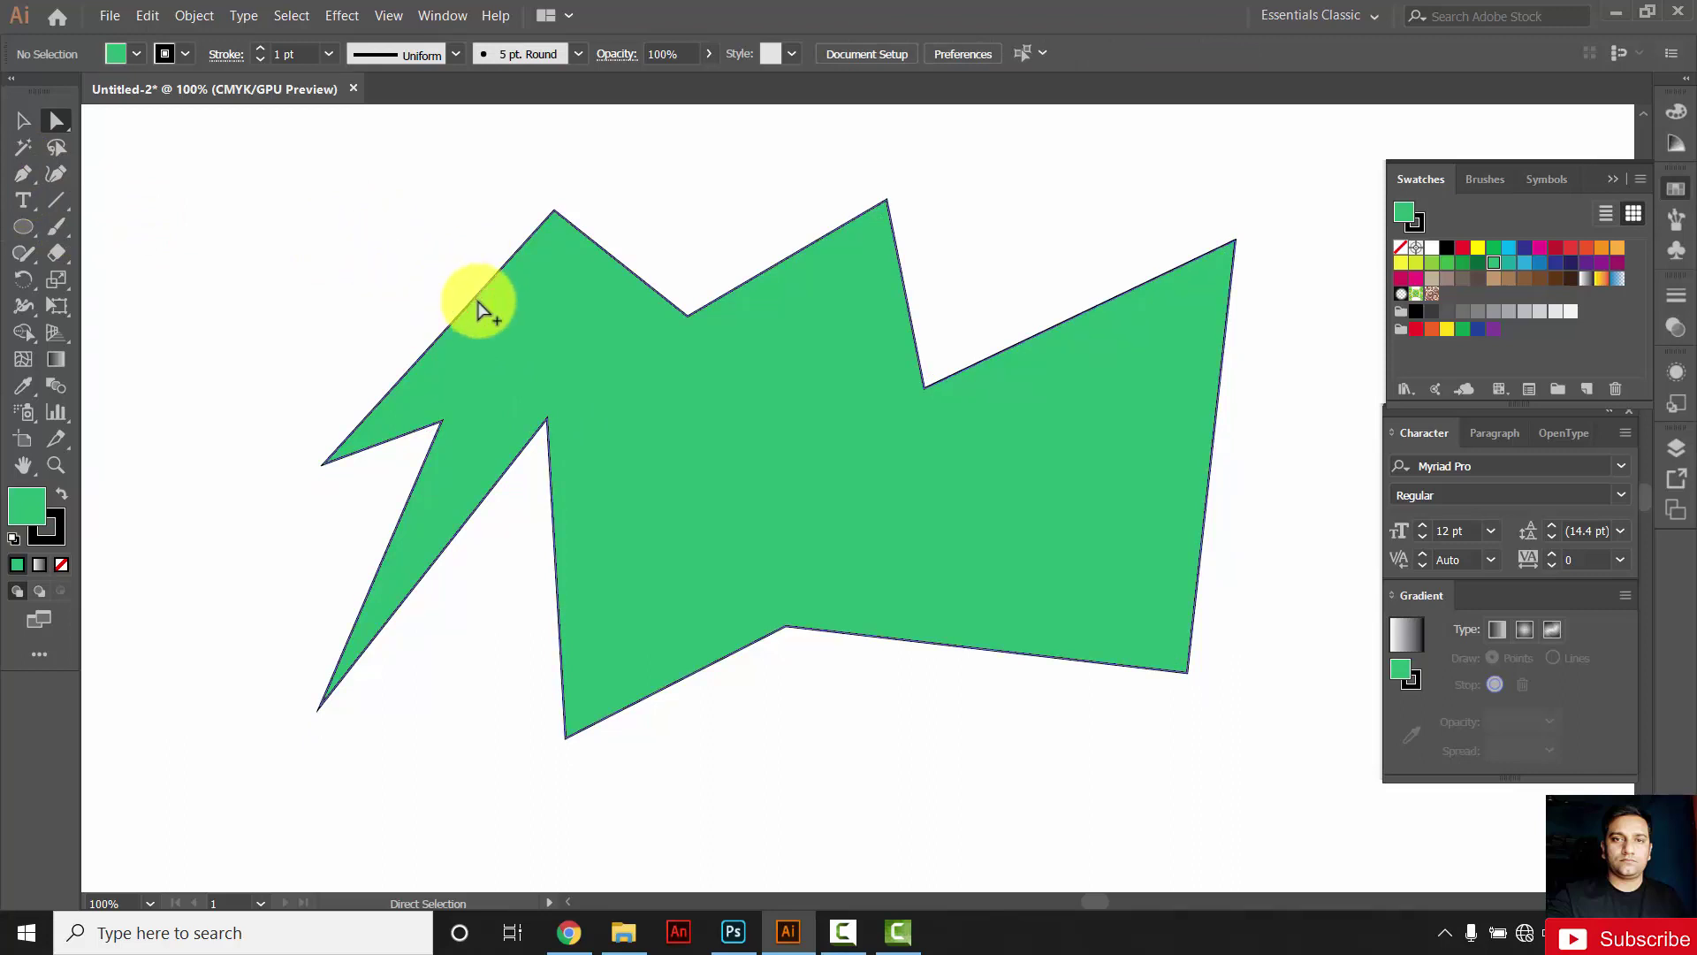
pyautogui.scroll(-2, 447, 310)
pyautogui.scroll(1, 628, 390)
pyautogui.click(29, 174)
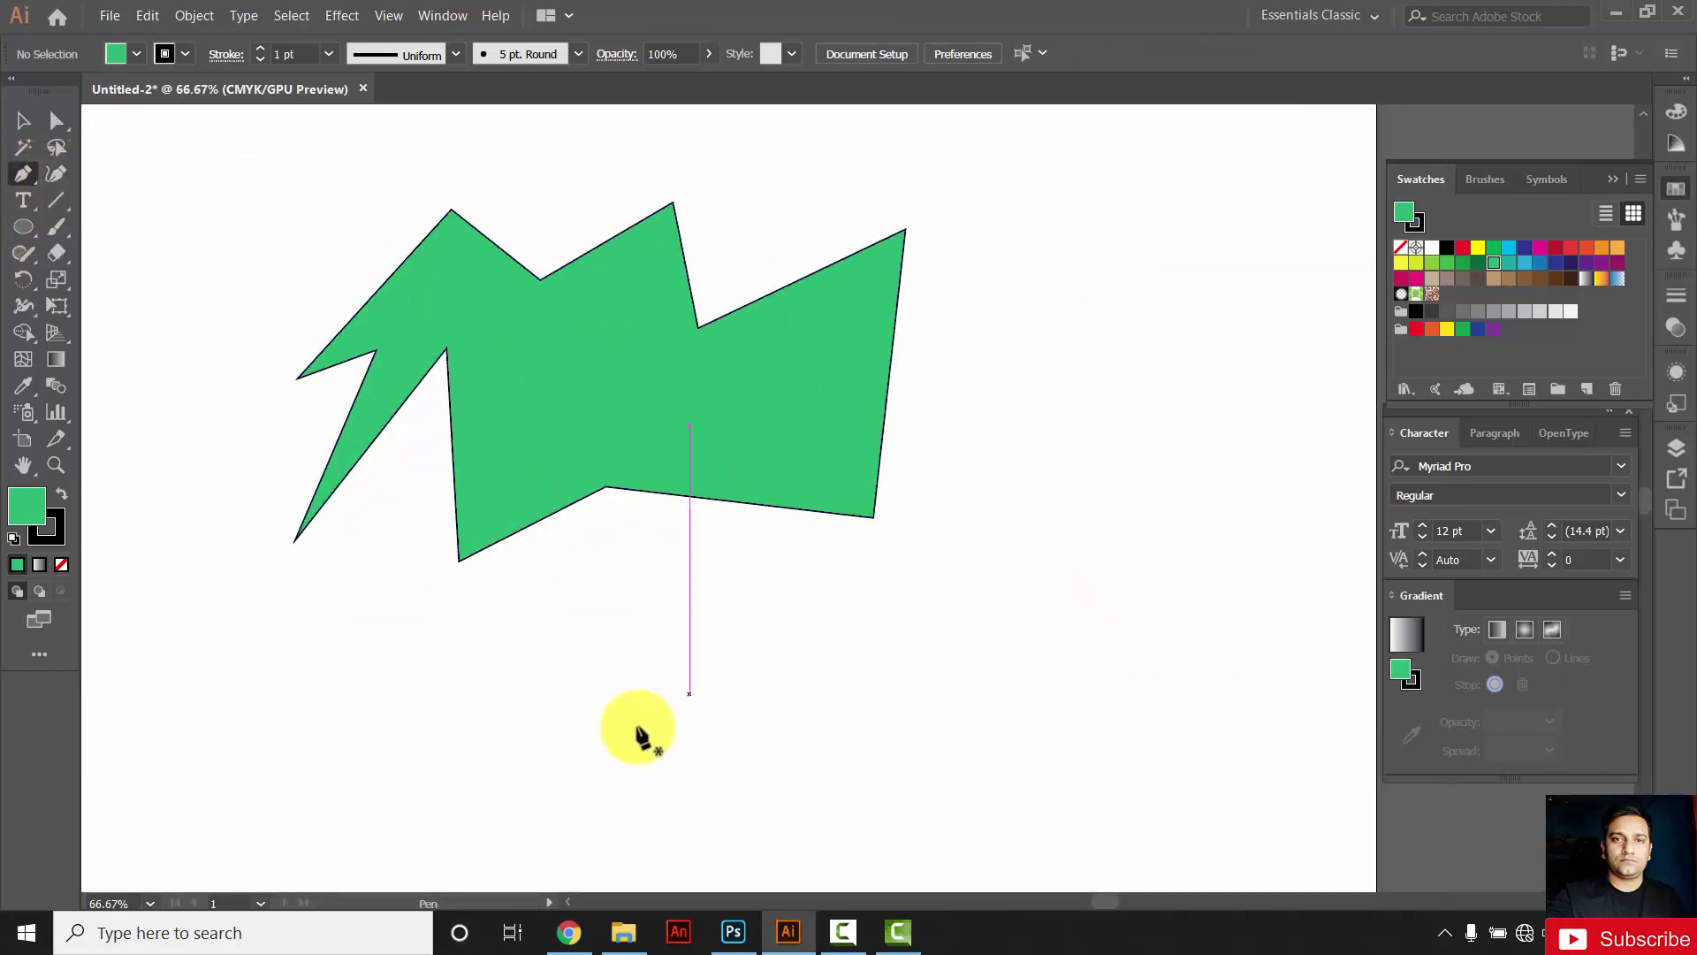
pyautogui.click(451, 745)
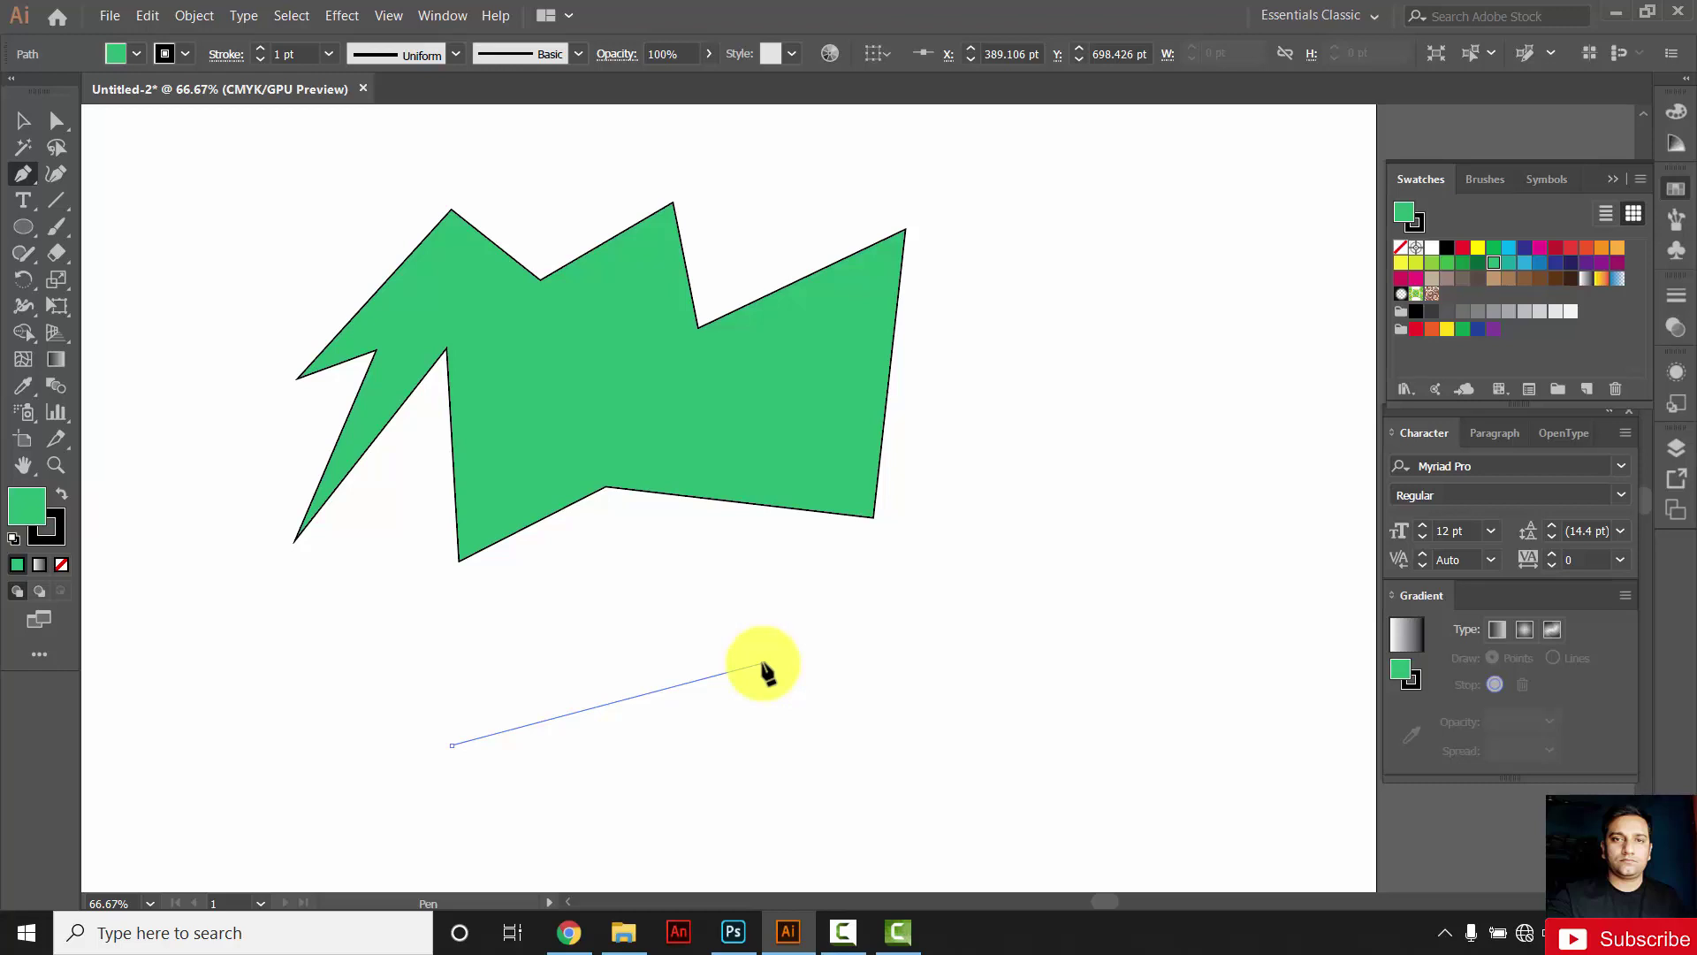
pyautogui.moveTo(763, 663); pyautogui.dragTo(931, 686)
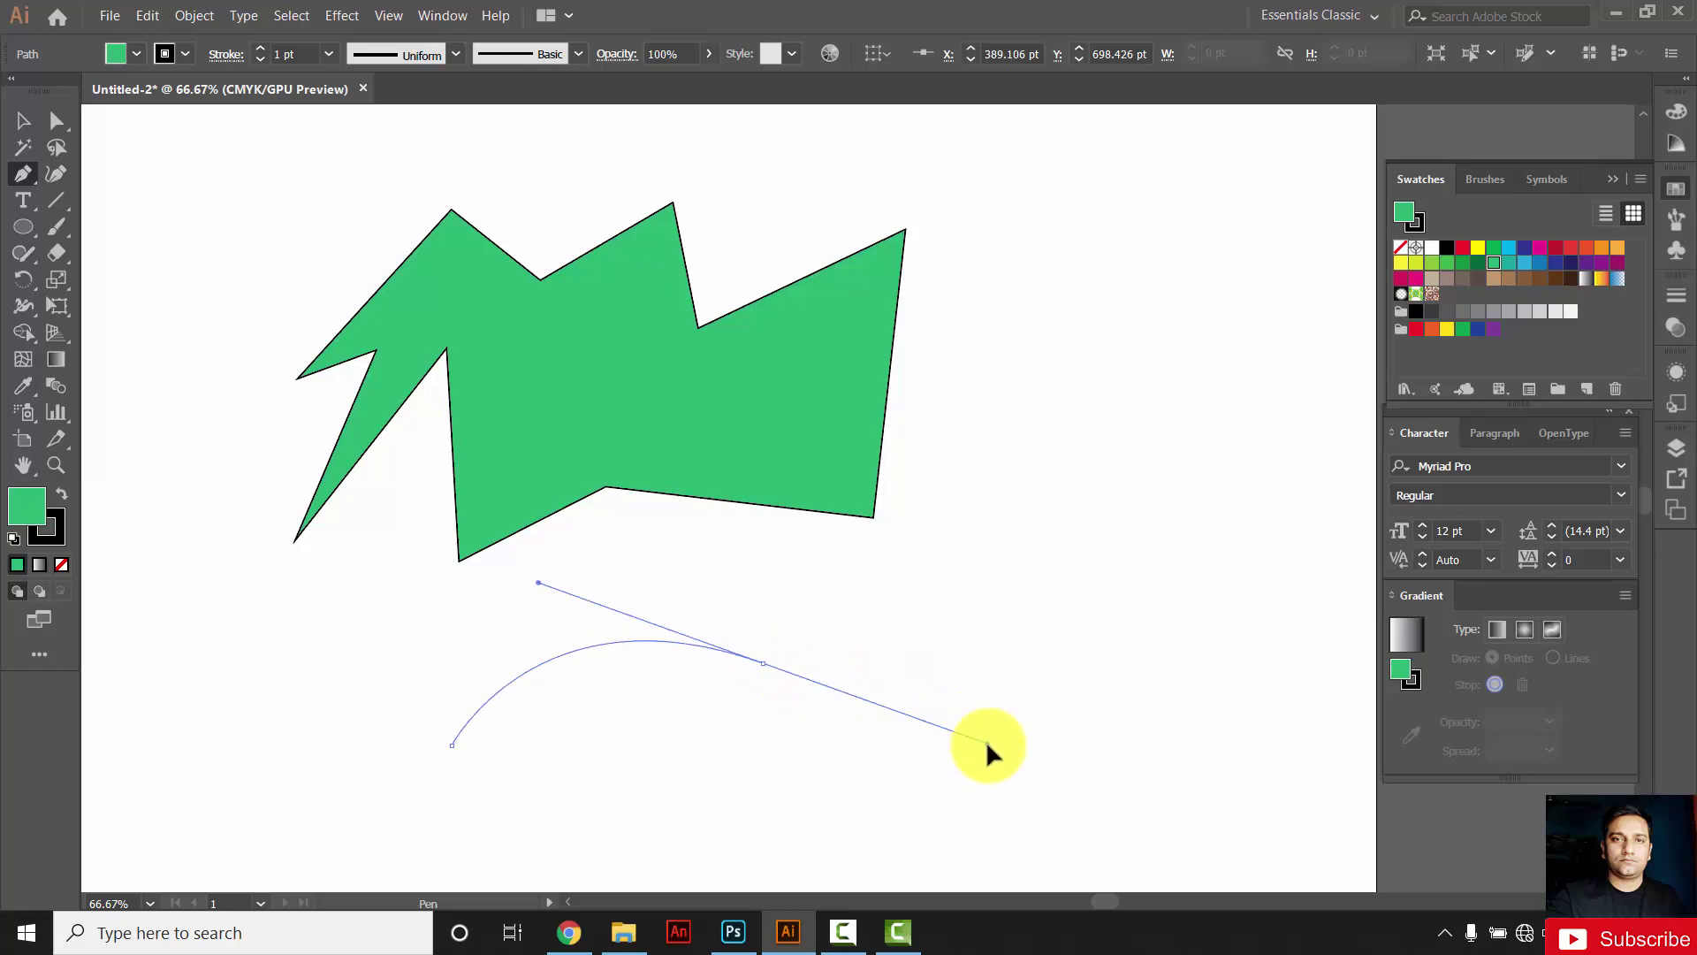
pyautogui.moveTo(930, 686); pyautogui.dragTo(947, 723)
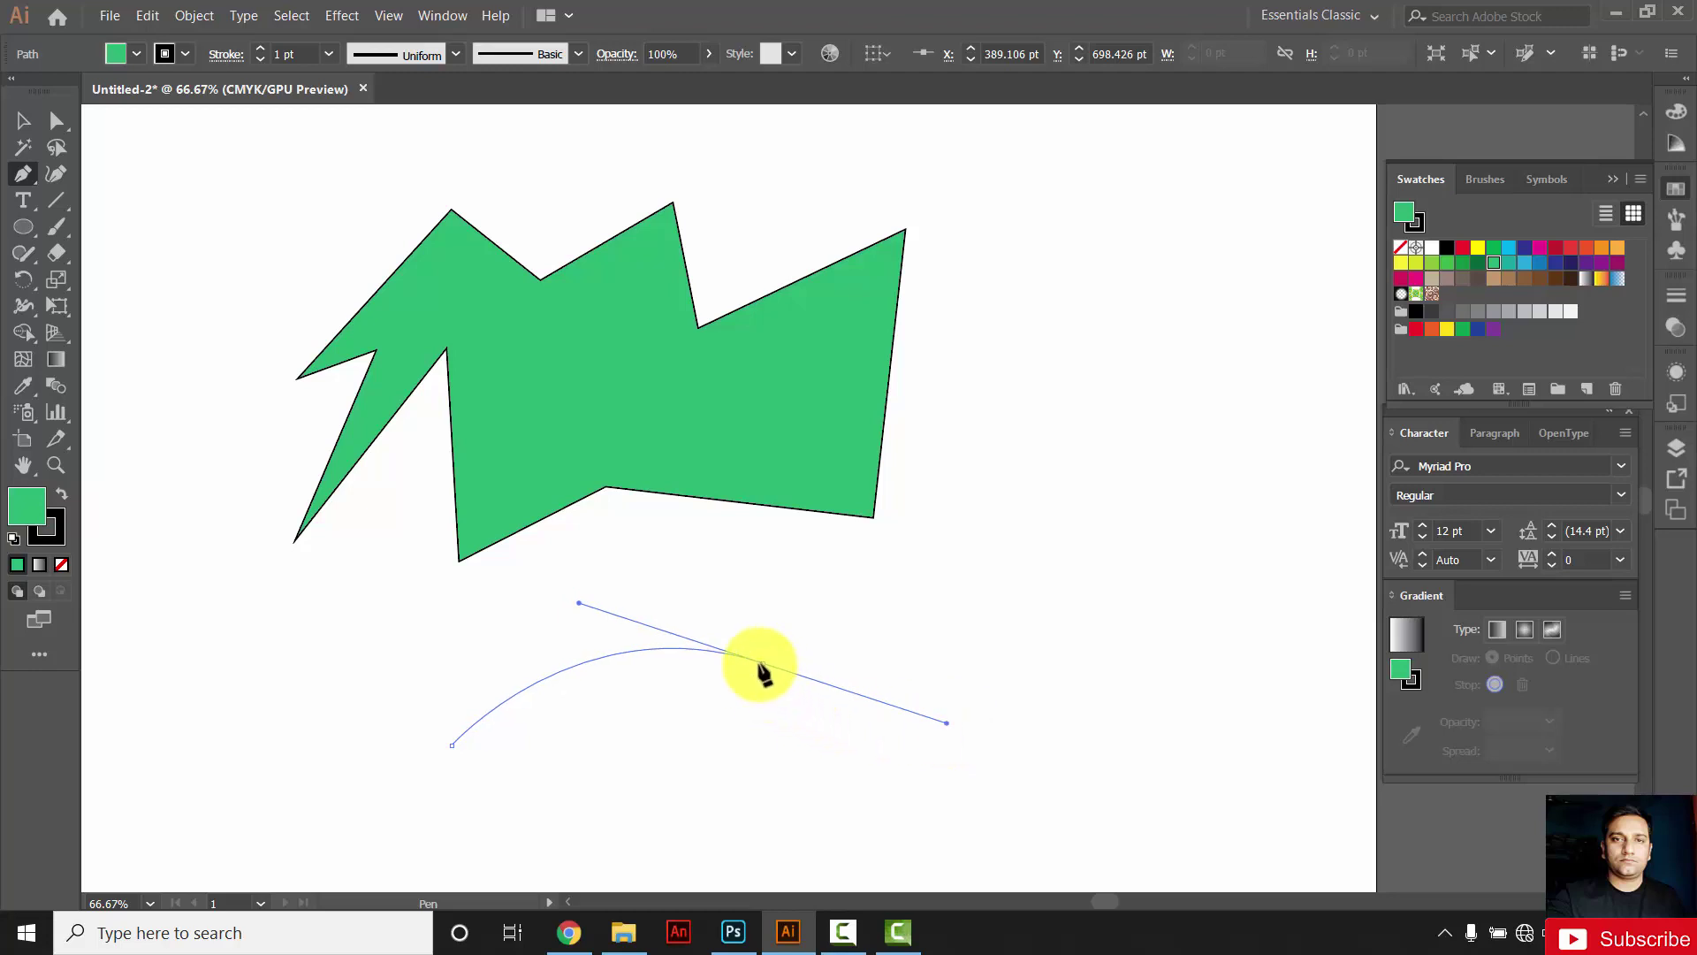
pyautogui.moveTo(762, 665); pyautogui.dragTo(654, 688)
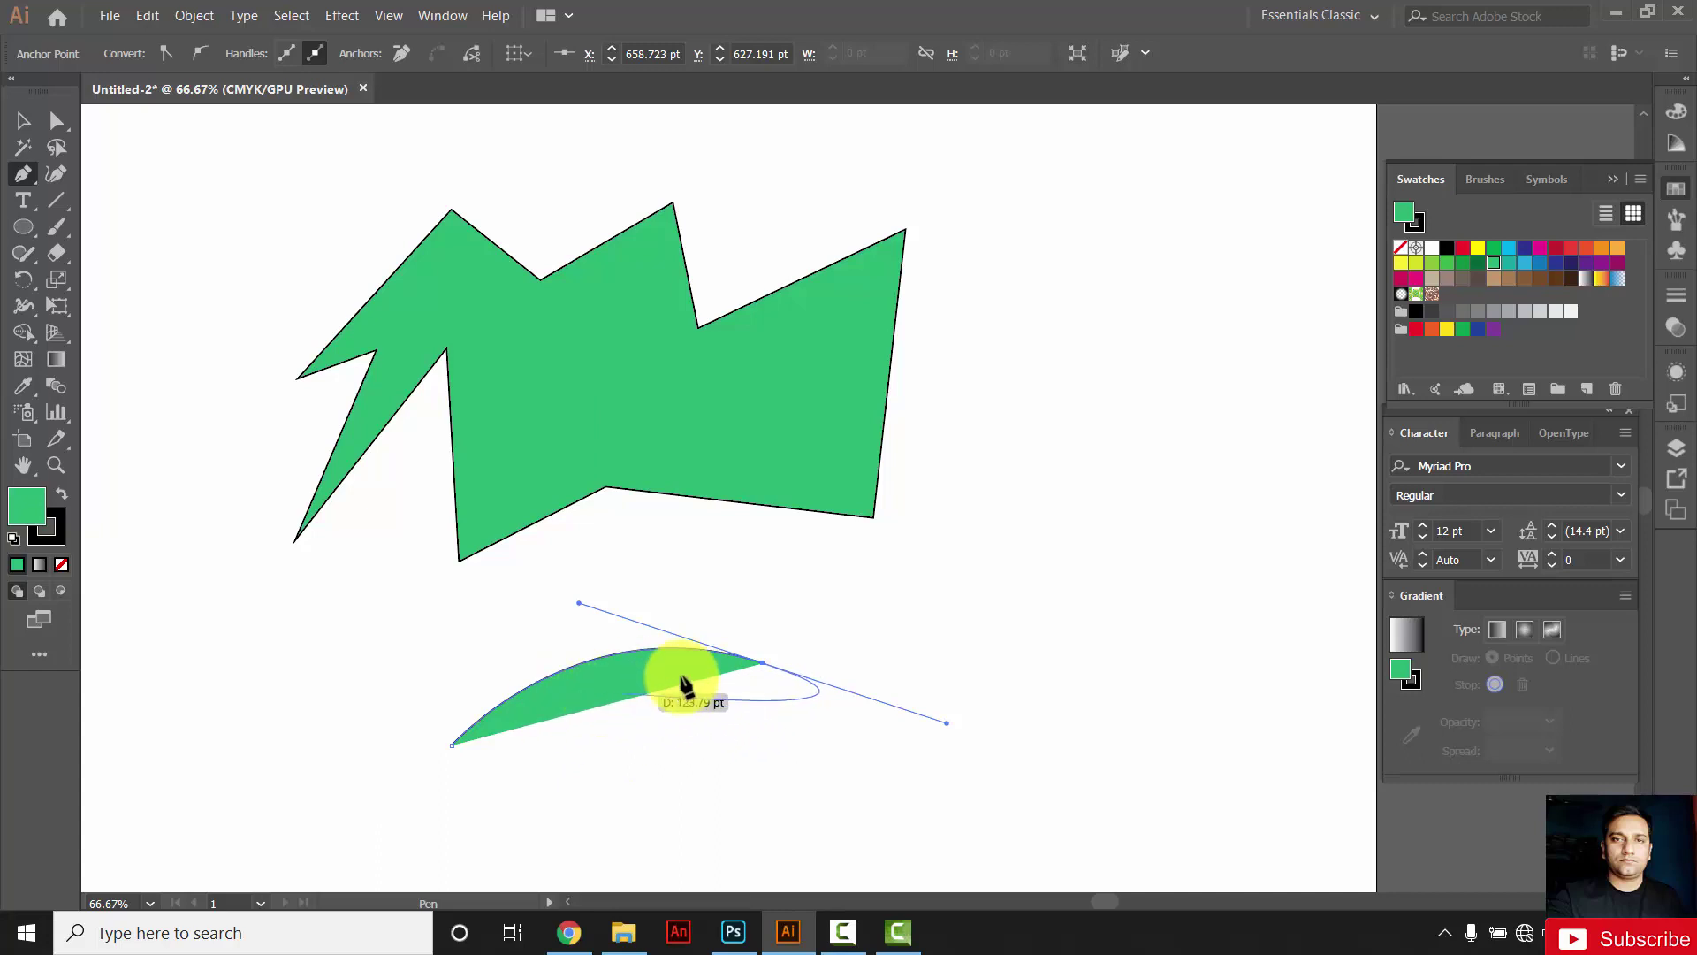
pyautogui.moveTo(654, 688)
pyautogui.mouseDown()
pyautogui.moveTo(721, 694)
pyautogui.moveTo(705, 674)
pyautogui.moveTo(583, 701)
pyautogui.moveTo(714, 675)
pyautogui.mouseUp()
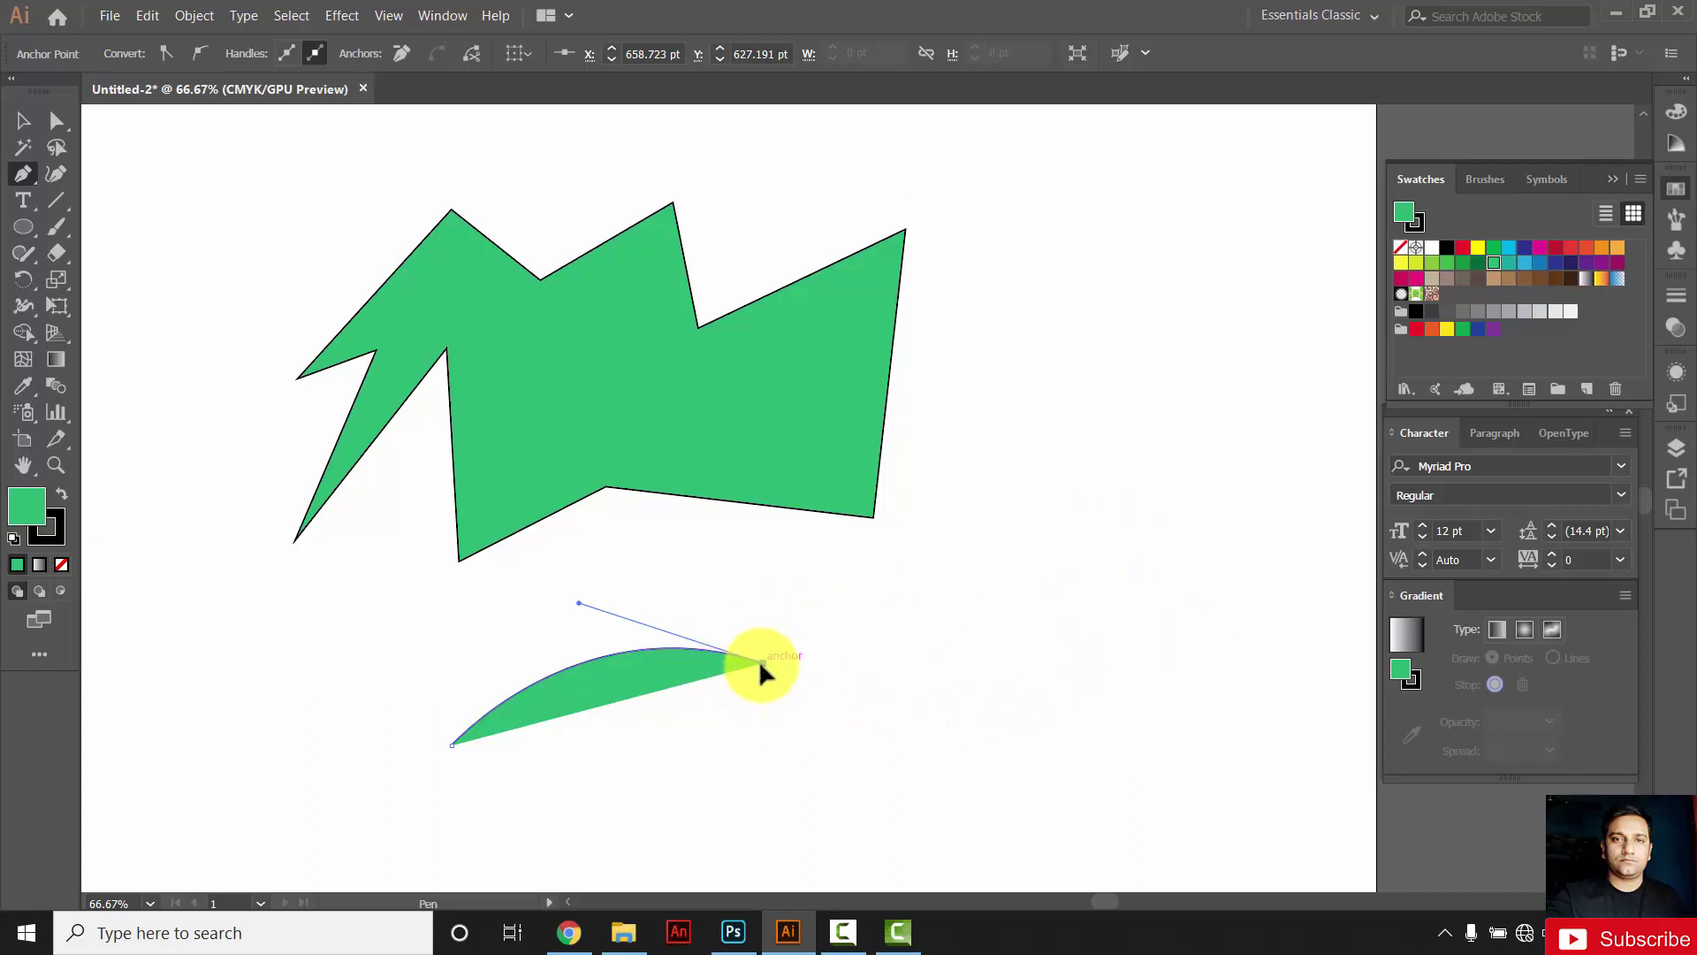
# Step: Adjust the tip's curve handles, add an anchor below and close the leaf
pyautogui.moveTo(762, 665)
pyautogui.mouseDown()
pyautogui.moveTo(799, 702)
pyautogui.moveTo(875, 727)
pyautogui.mouseUp()
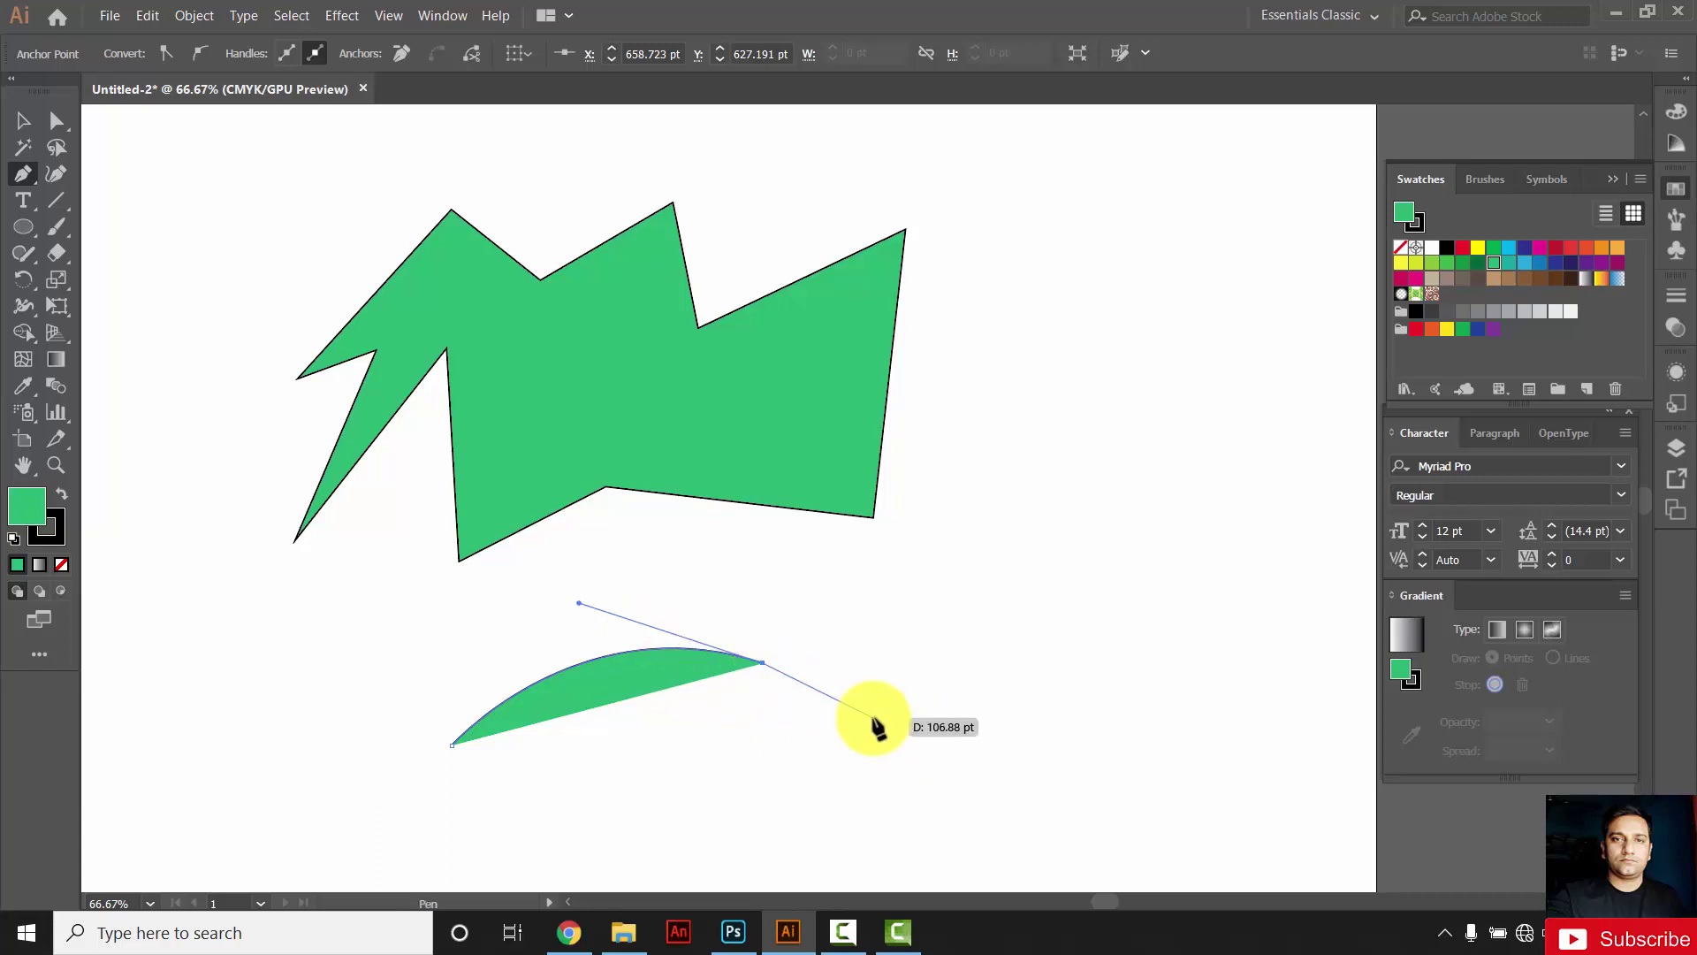
pyautogui.moveTo(875, 726); pyautogui.dragTo(746, 676)
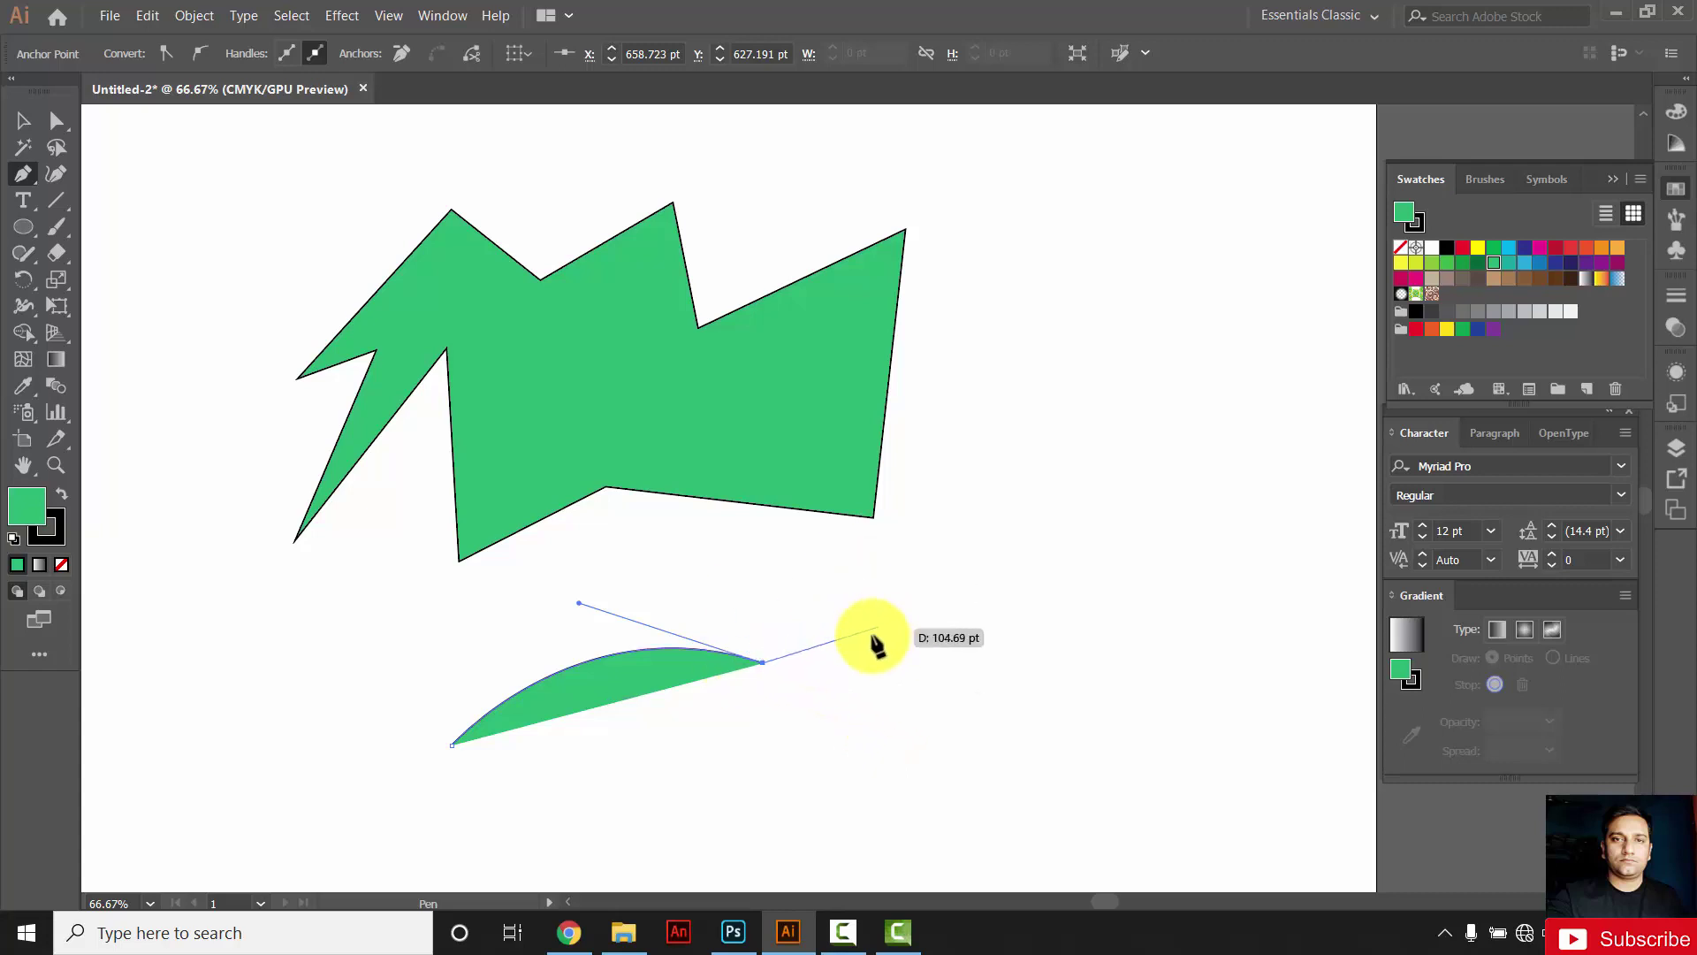
pyautogui.moveTo(745, 676)
pyautogui.mouseDown()
pyautogui.moveTo(879, 705)
pyautogui.moveTo(813, 689)
pyautogui.mouseUp()
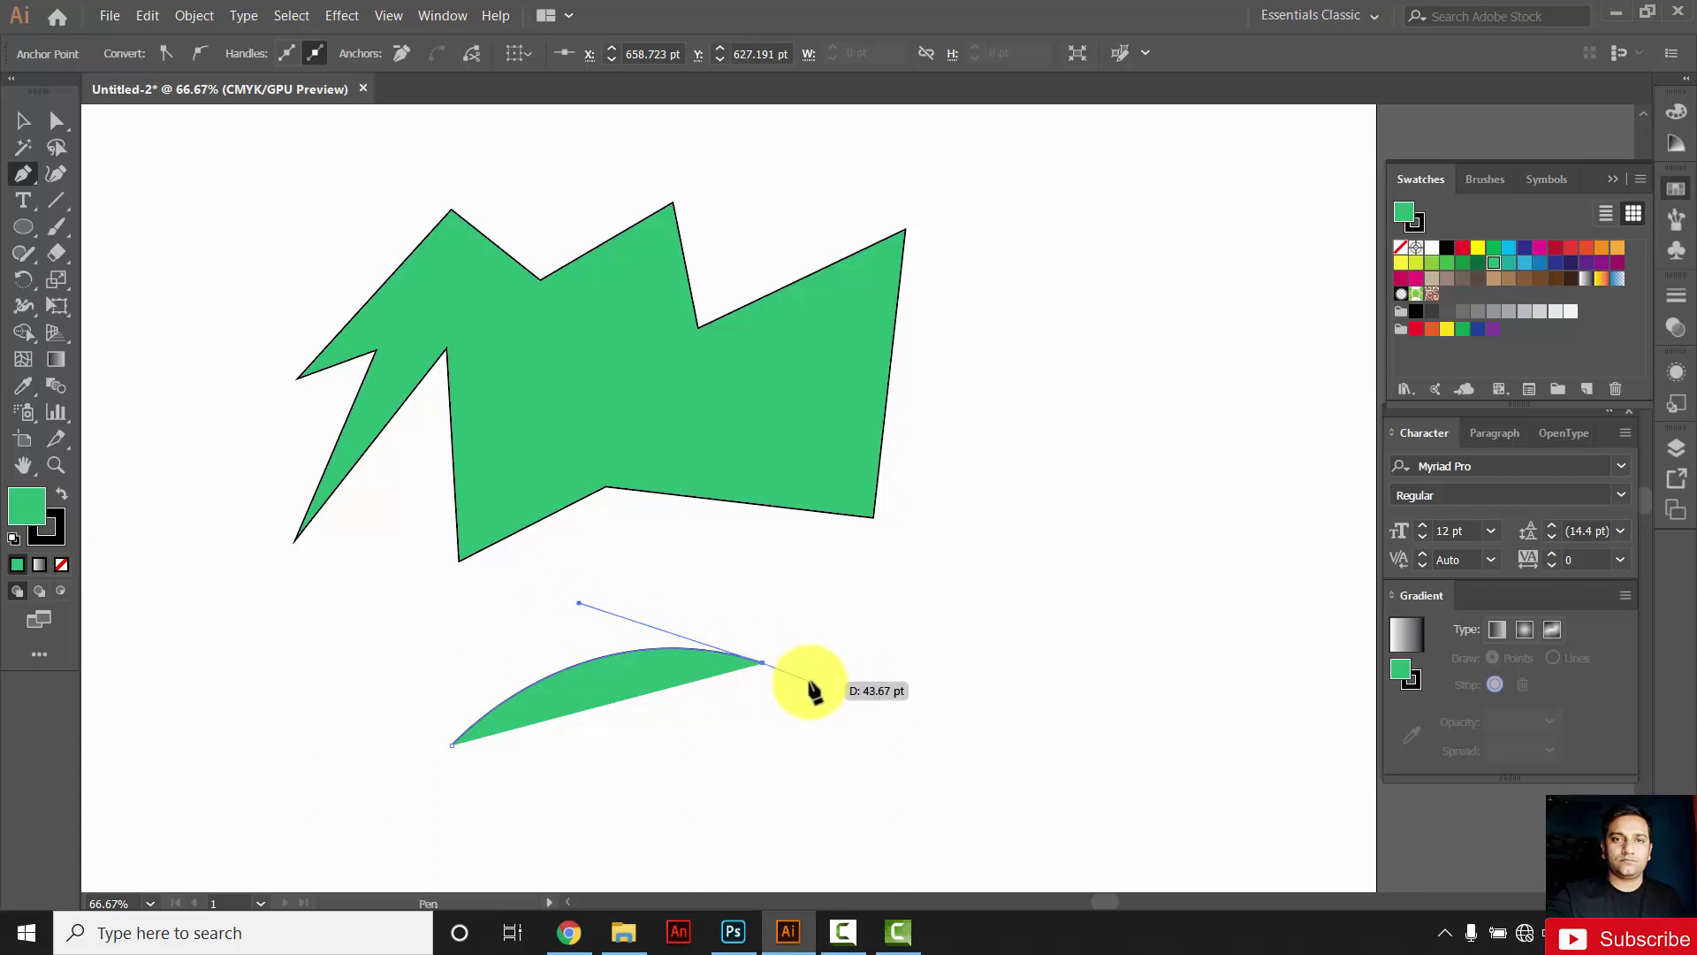
pyautogui.moveTo(814, 689); pyautogui.dragTo(820, 655)
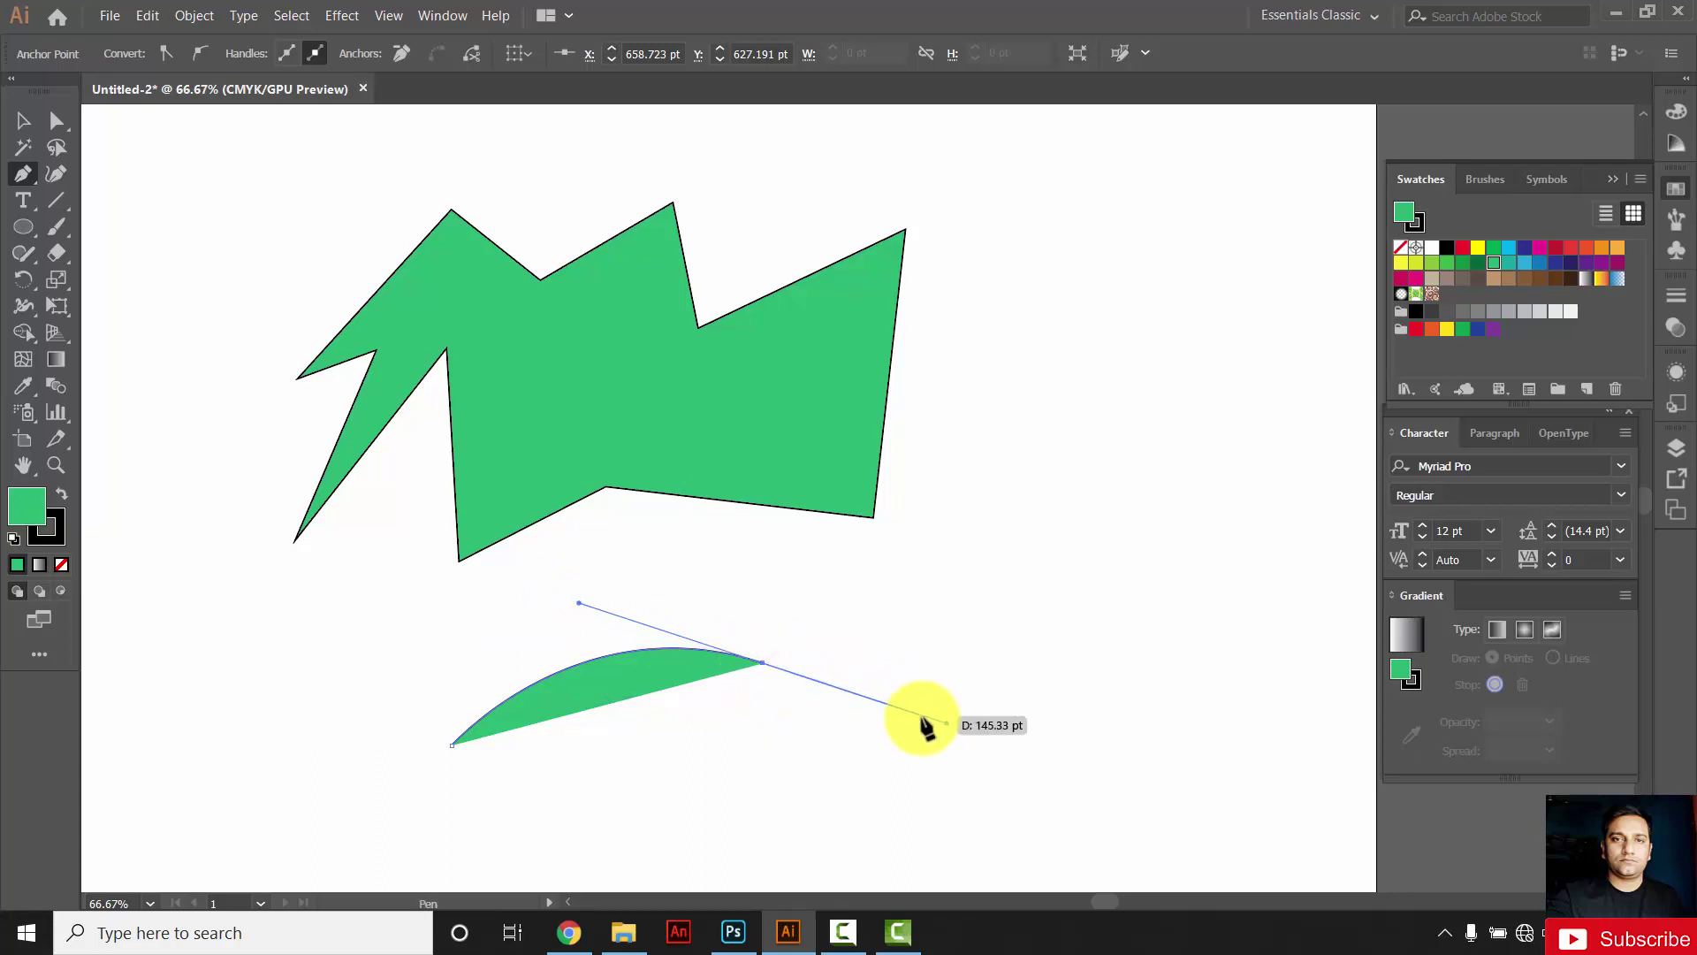
pyautogui.click(720, 827)
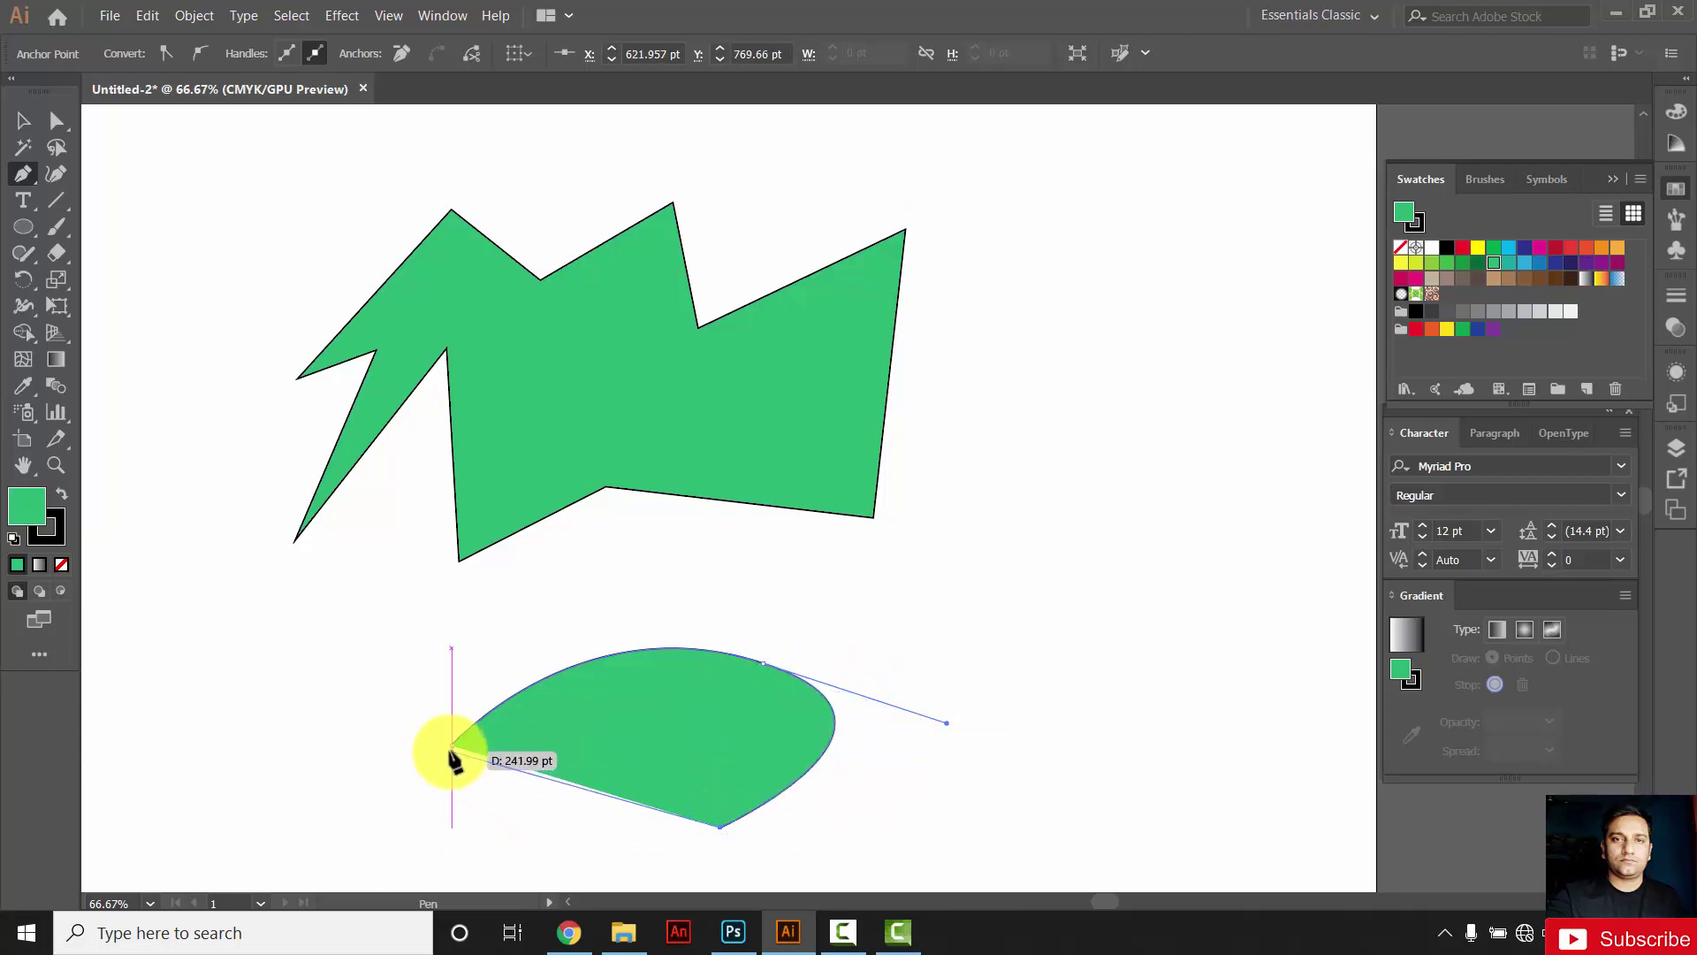
pyautogui.click(452, 747)
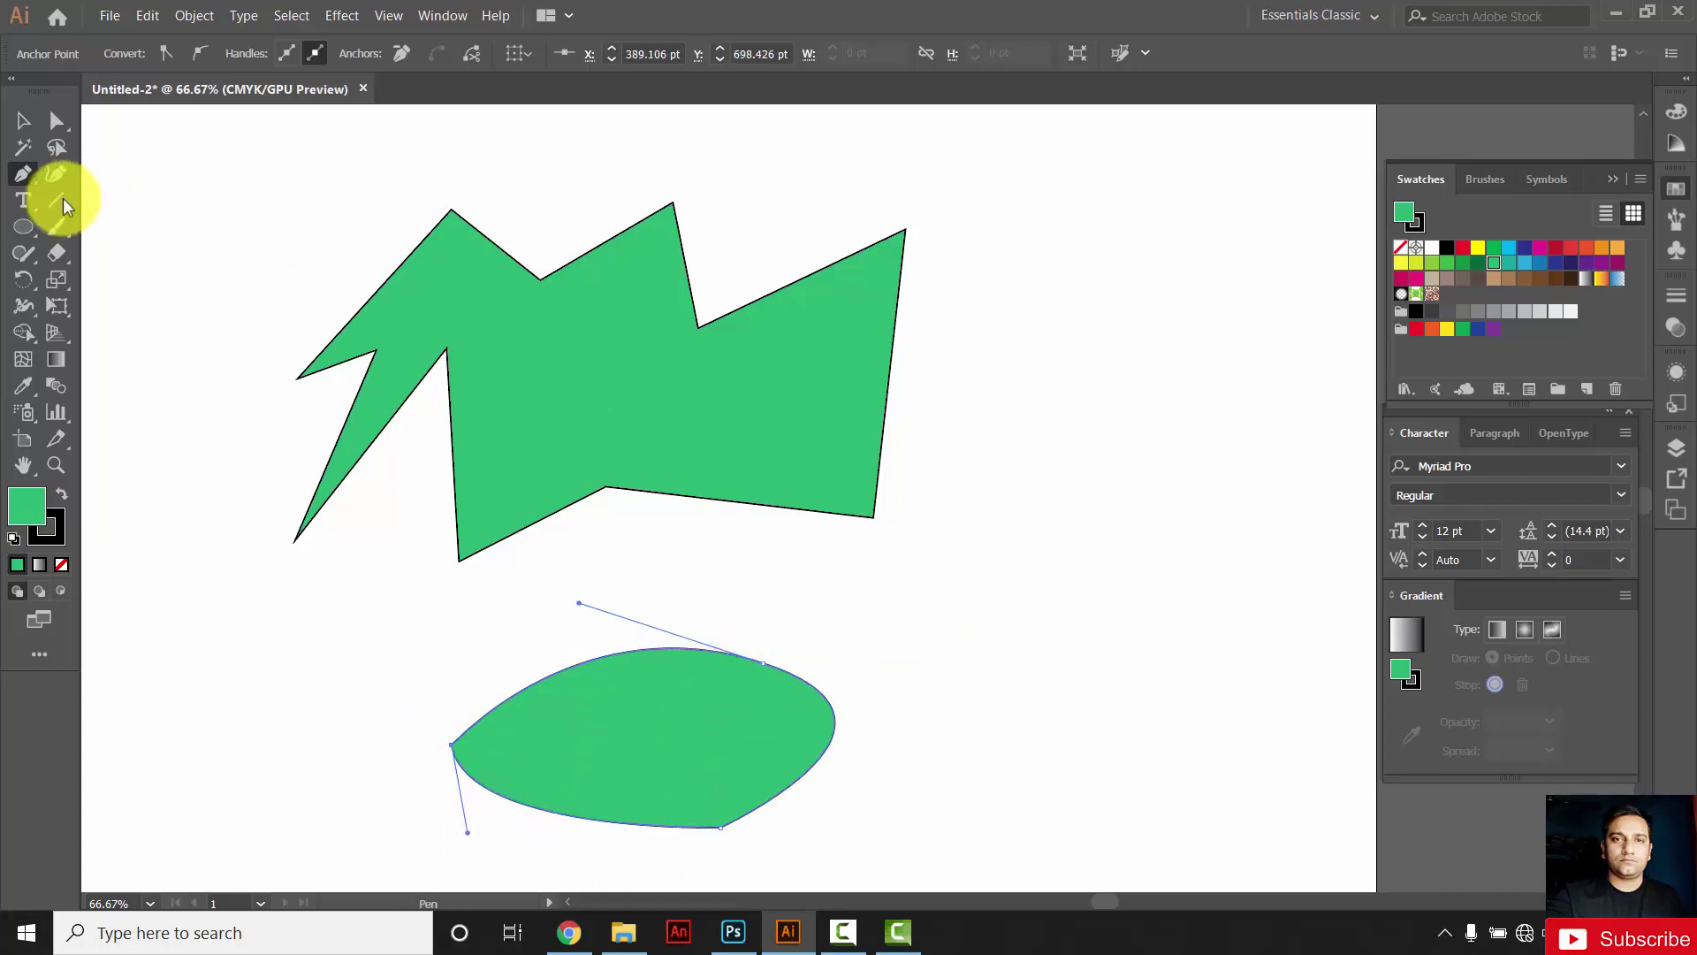
# Step: Reshape the leaf's lower-left and top curves by dragging their handles with Direct Selection
pyautogui.click(55, 122)
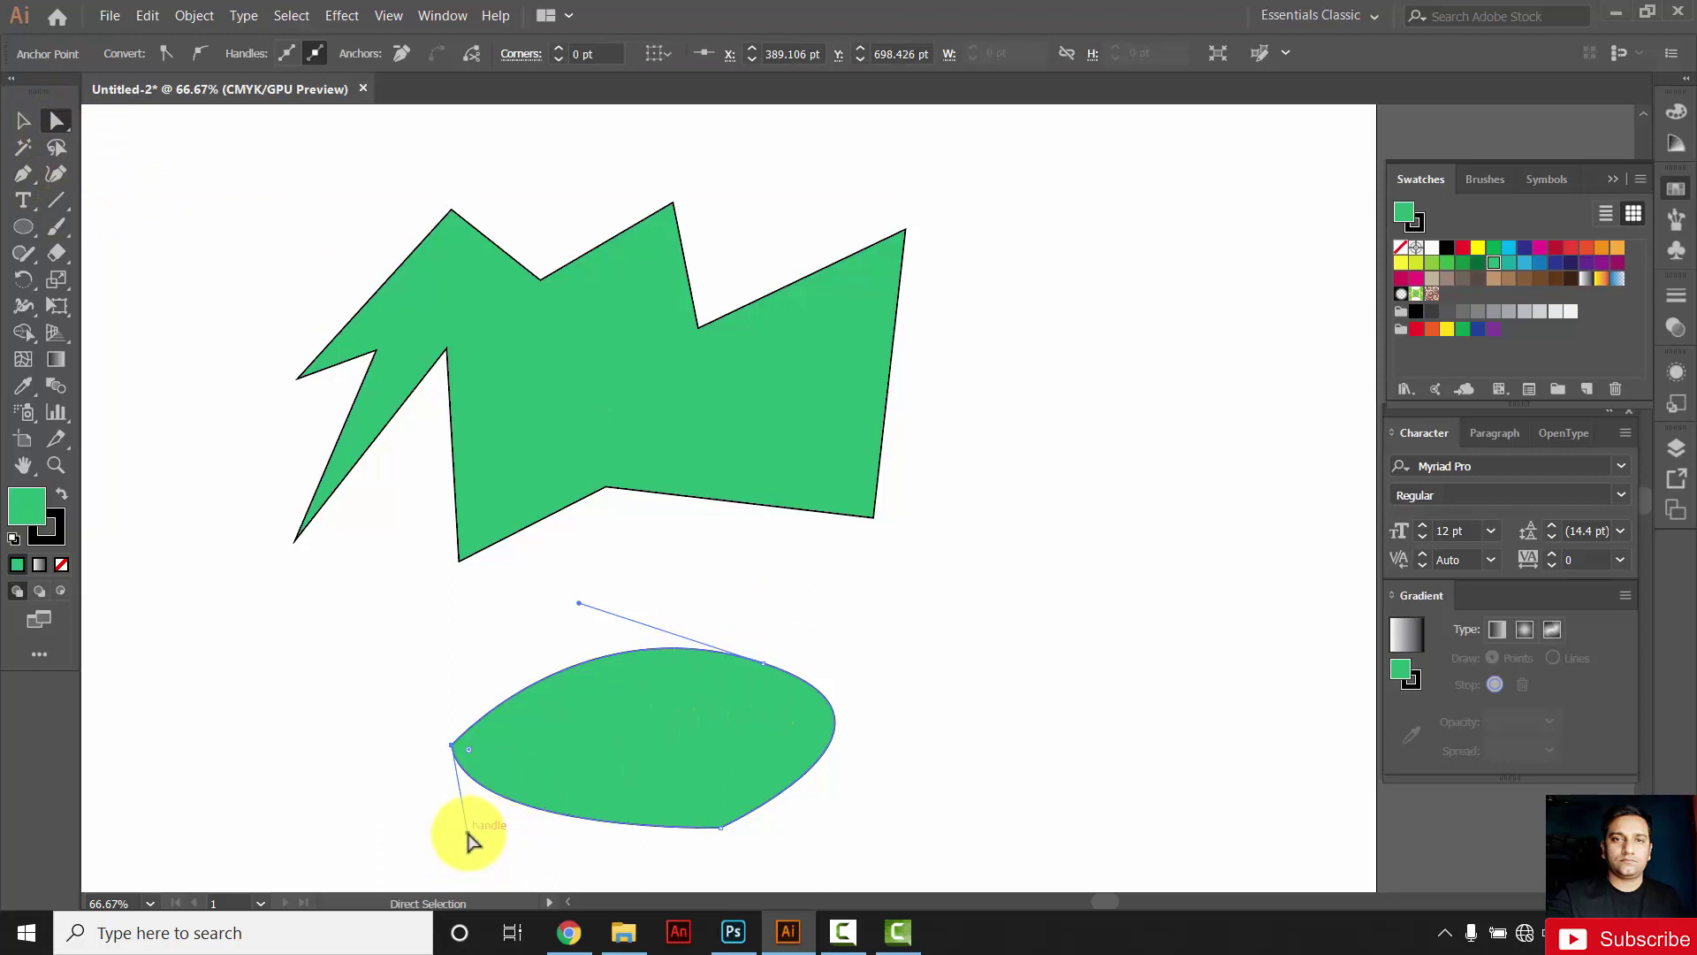
pyautogui.scroll(-1, 514, 884)
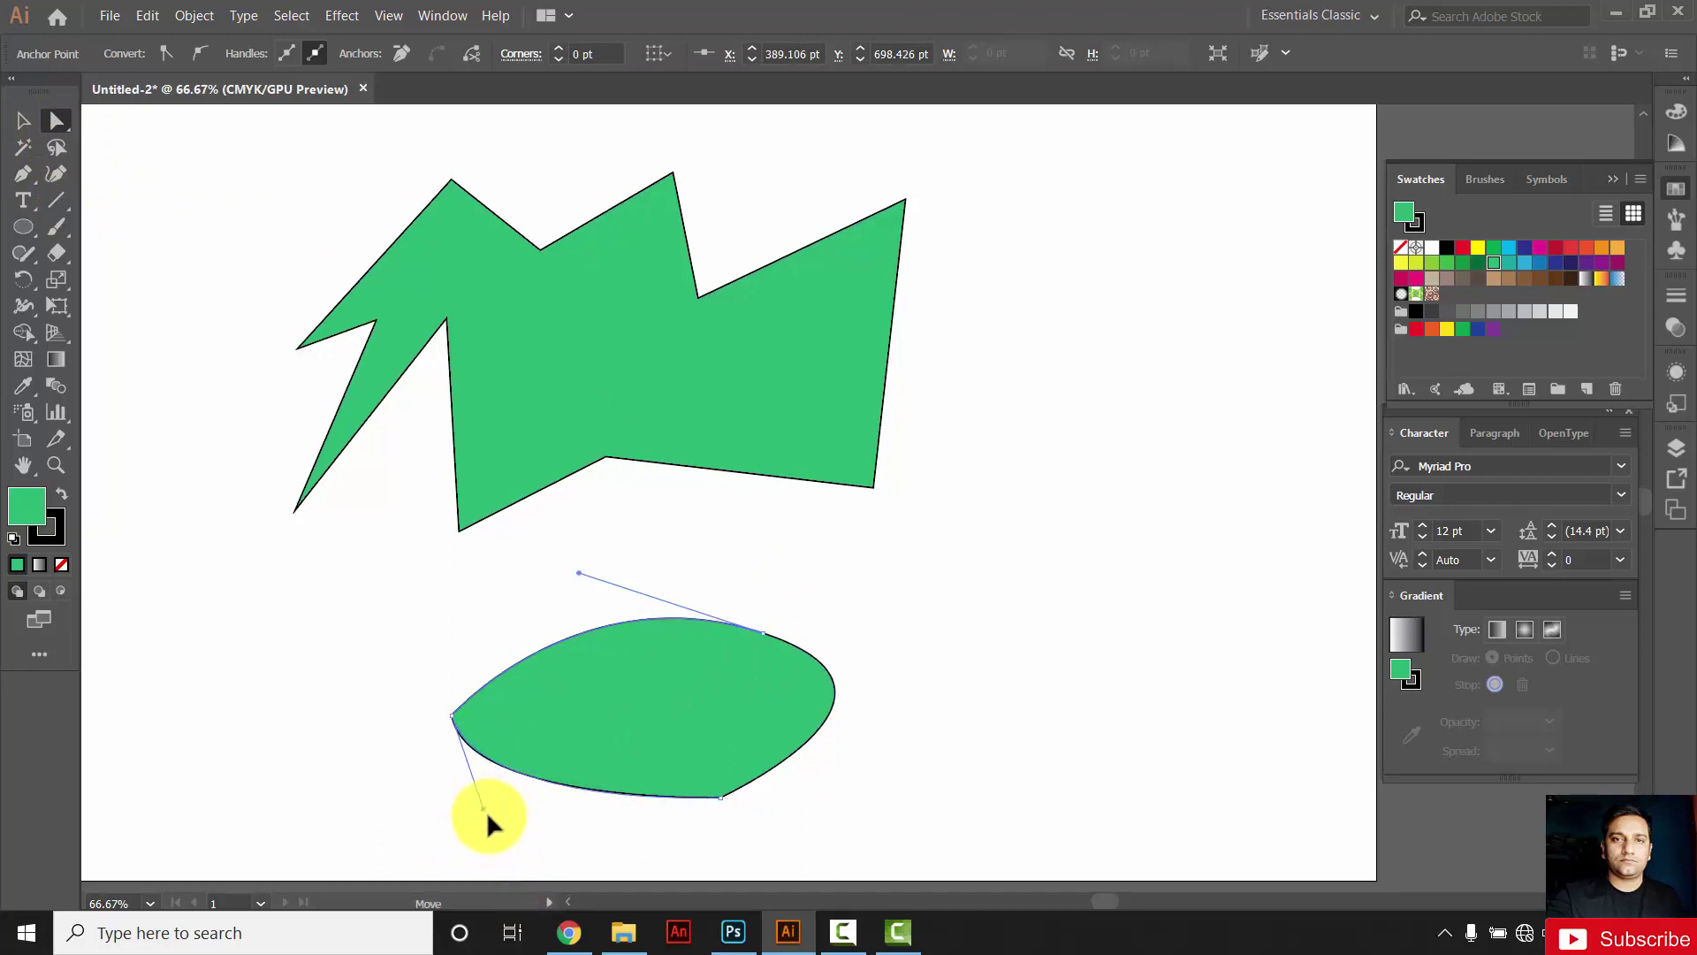
pyautogui.moveTo(486, 812); pyautogui.dragTo(489, 815)
pyautogui.moveTo(579, 575)
pyautogui.mouseDown()
pyautogui.moveTo(648, 555)
pyautogui.moveTo(633, 552)
pyautogui.mouseUp()
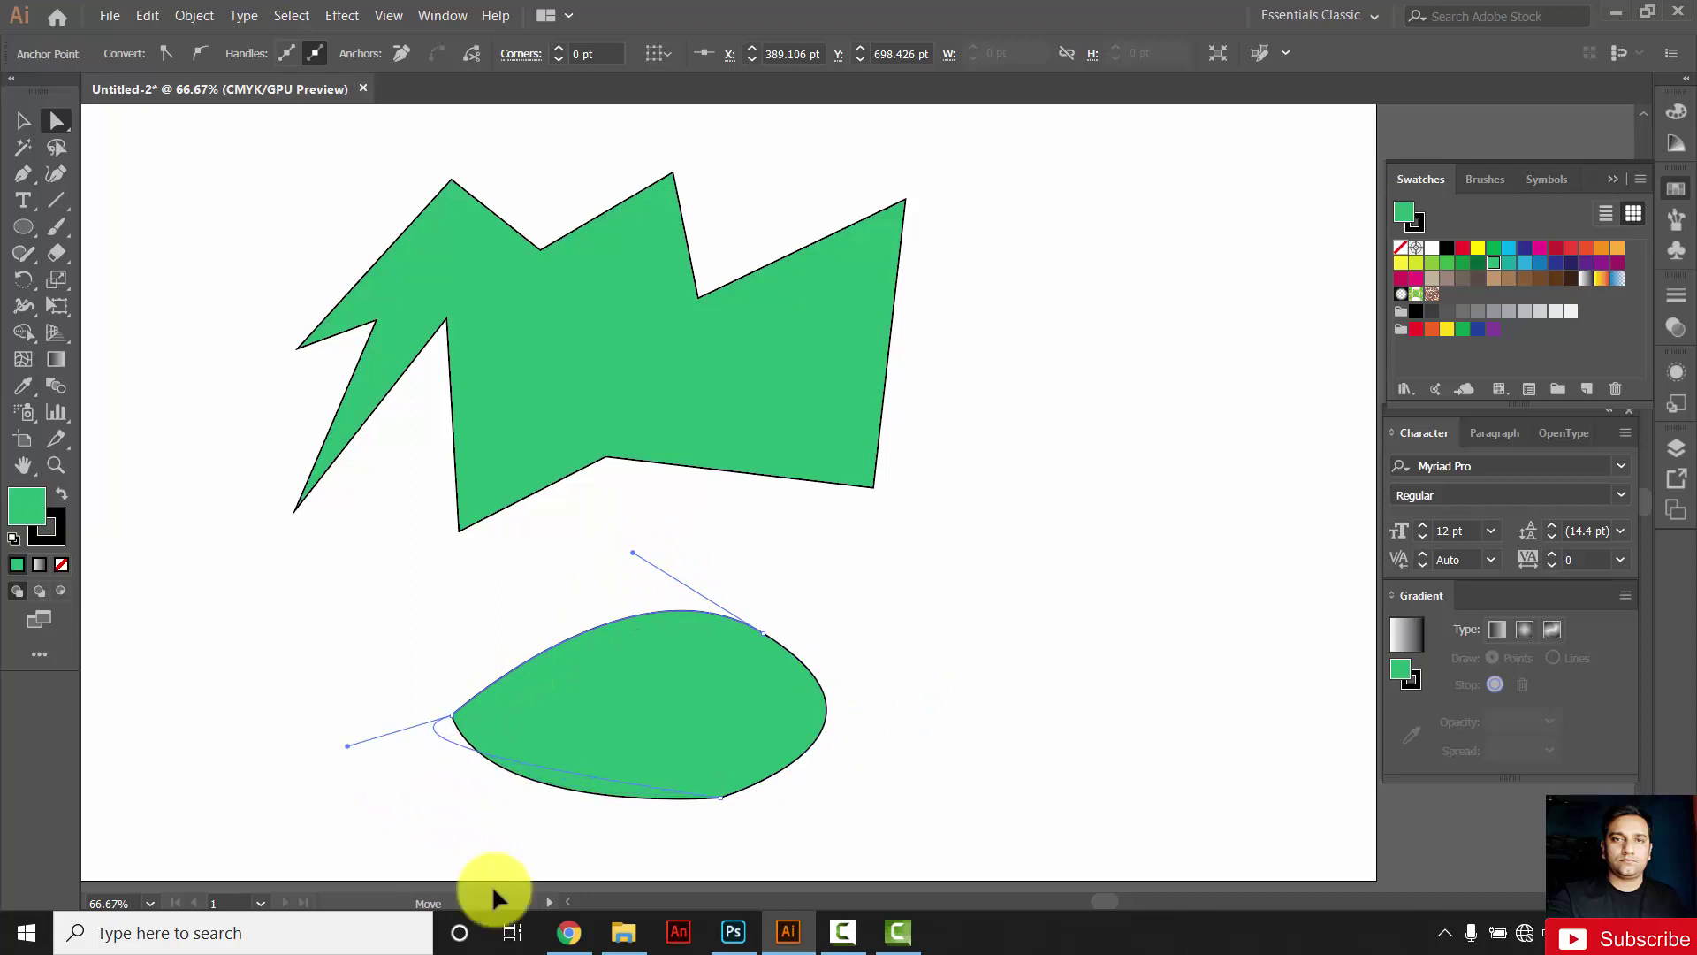
pyautogui.moveTo(493, 893); pyautogui.dragTo(447, 795)
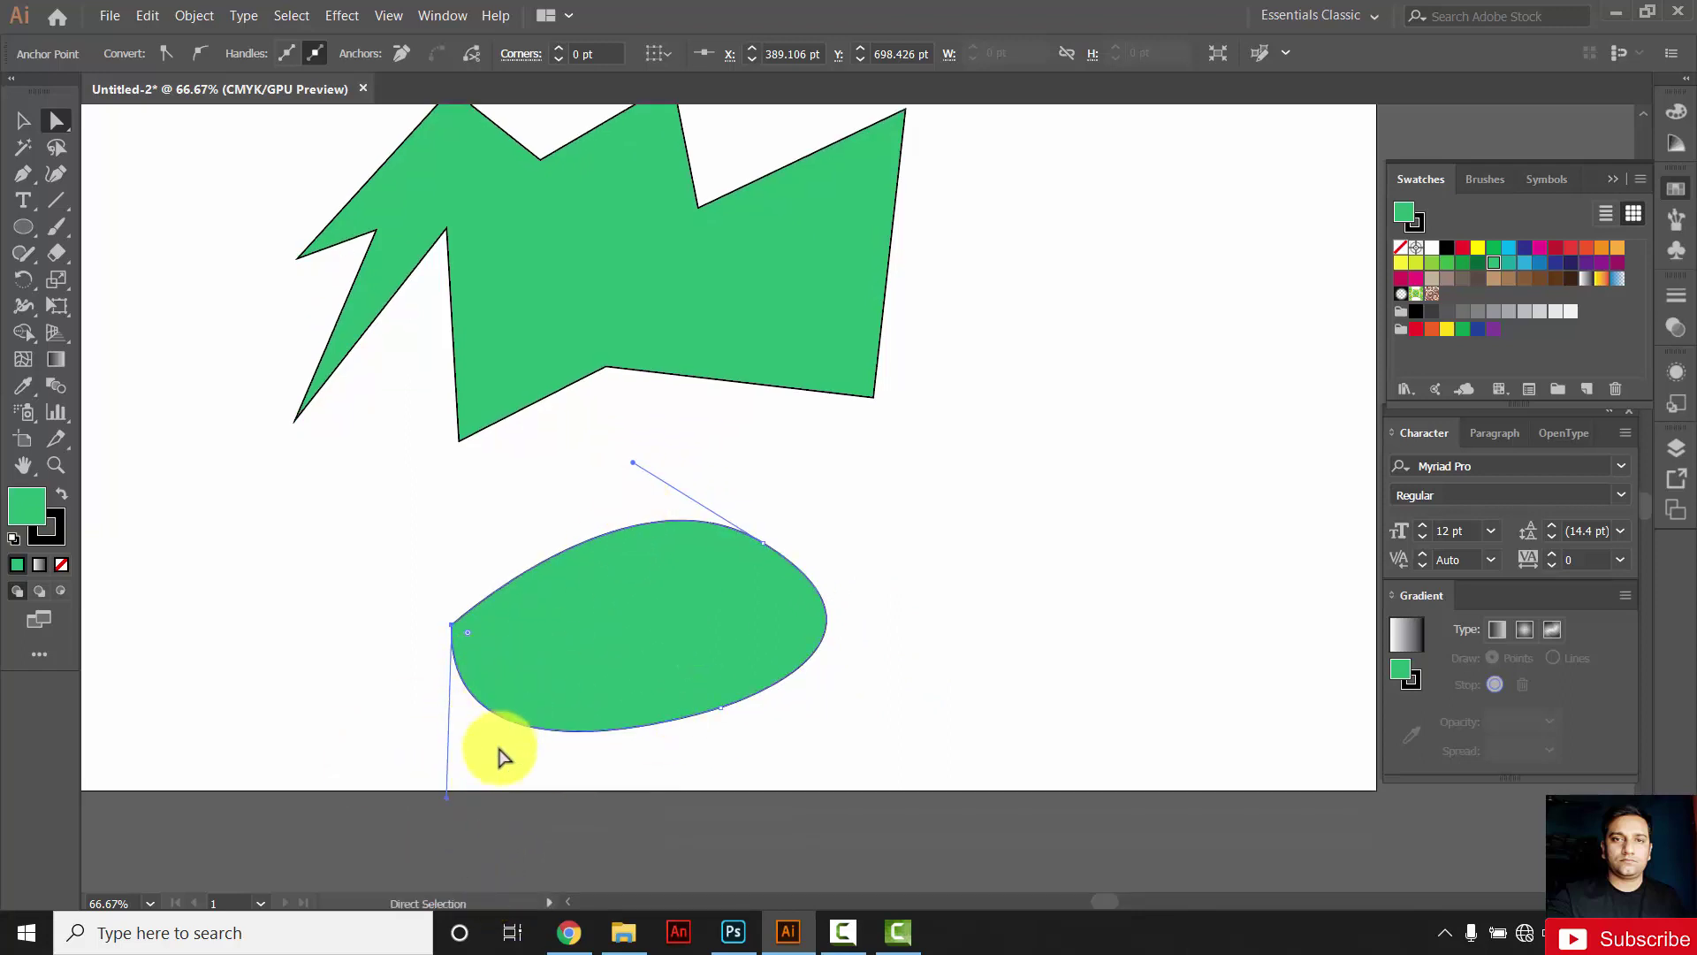
pyautogui.moveTo(446, 798); pyautogui.dragTo(434, 785)
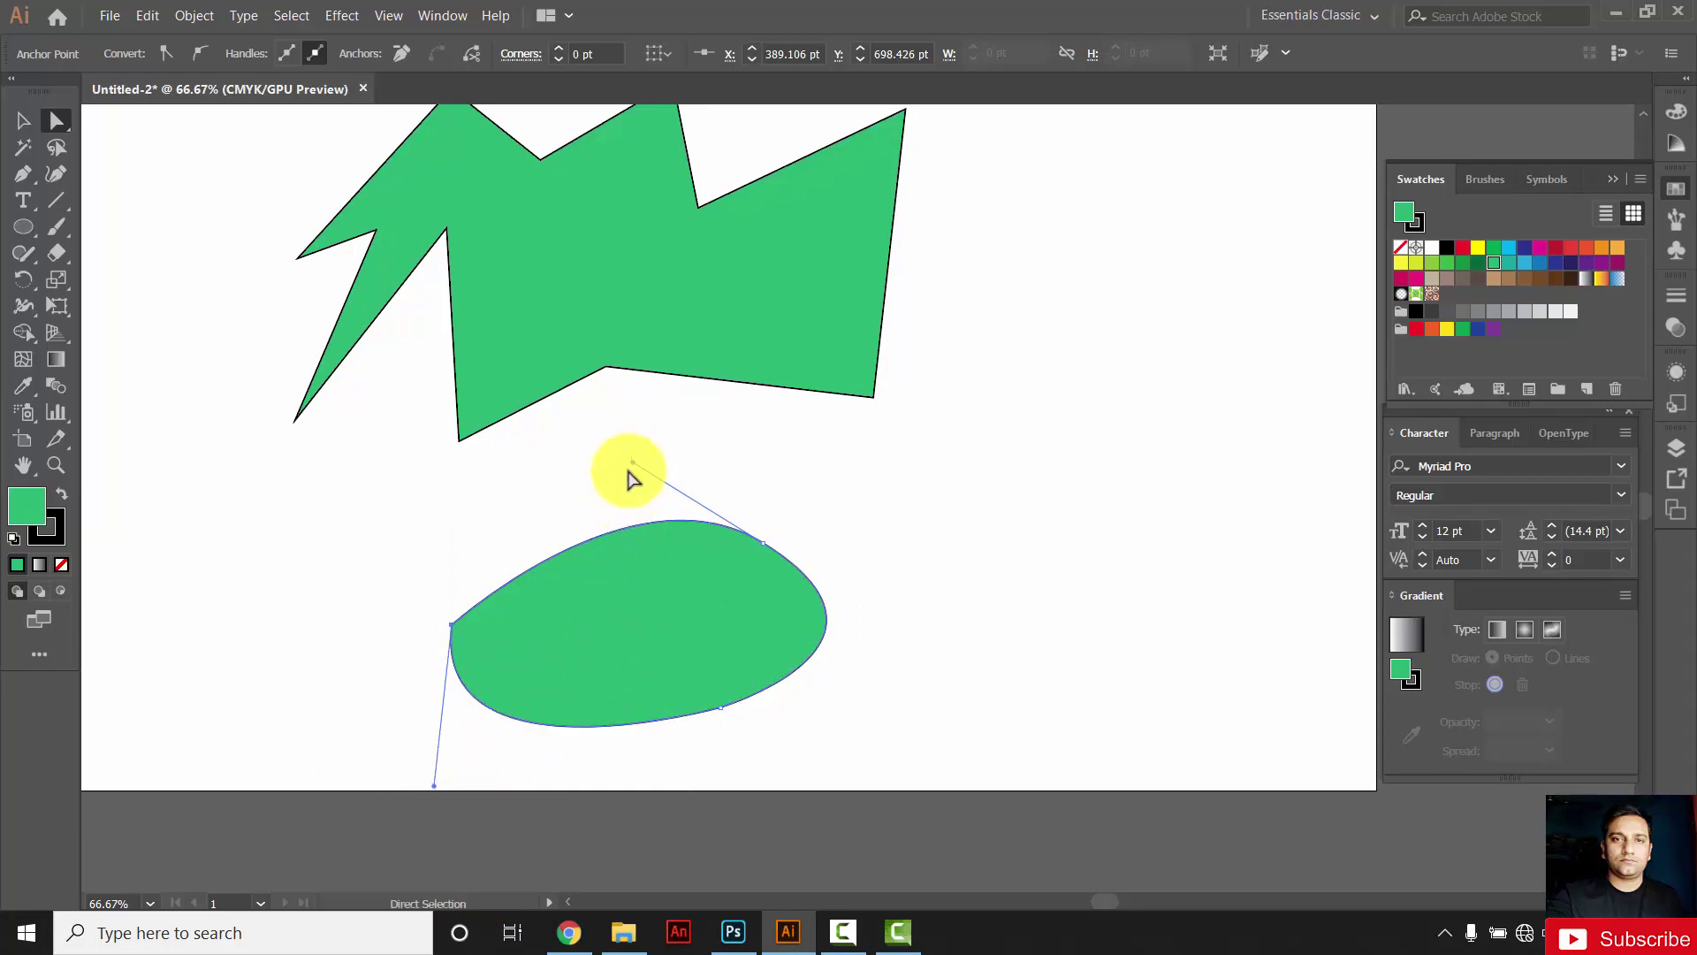
# Step: Round the leaf's pointed right tip into a bulge using the upper-right anchor's handles
pyautogui.click(630, 477)
pyautogui.click(760, 552)
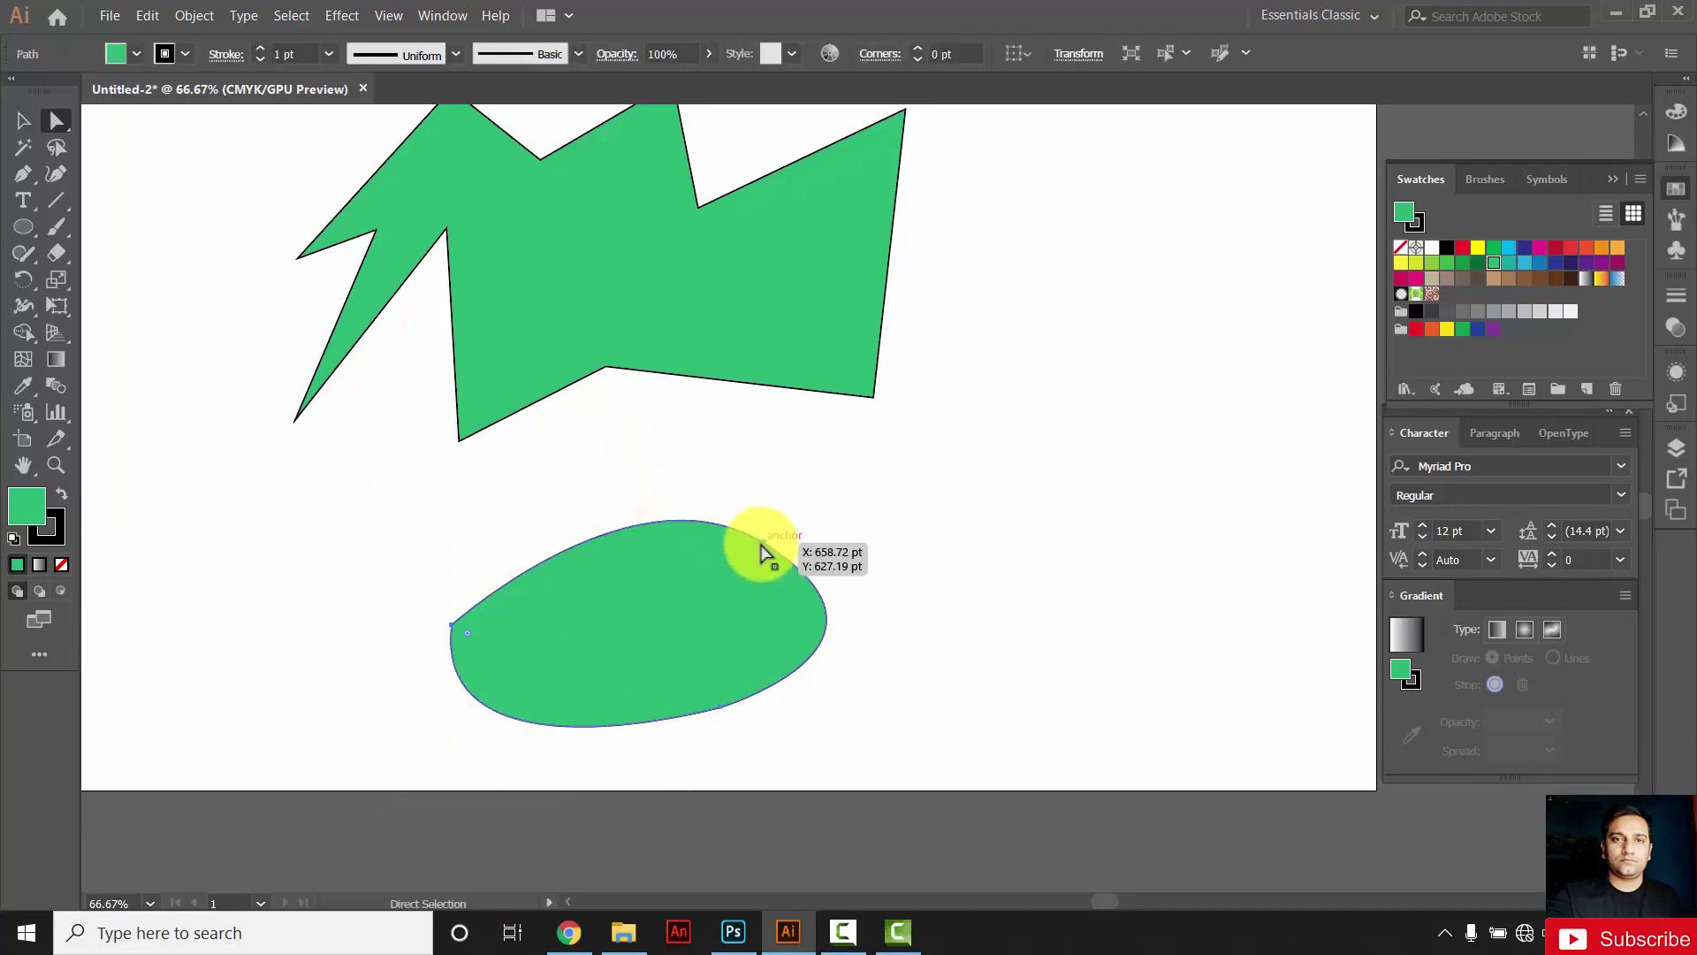
pyautogui.click(760, 541)
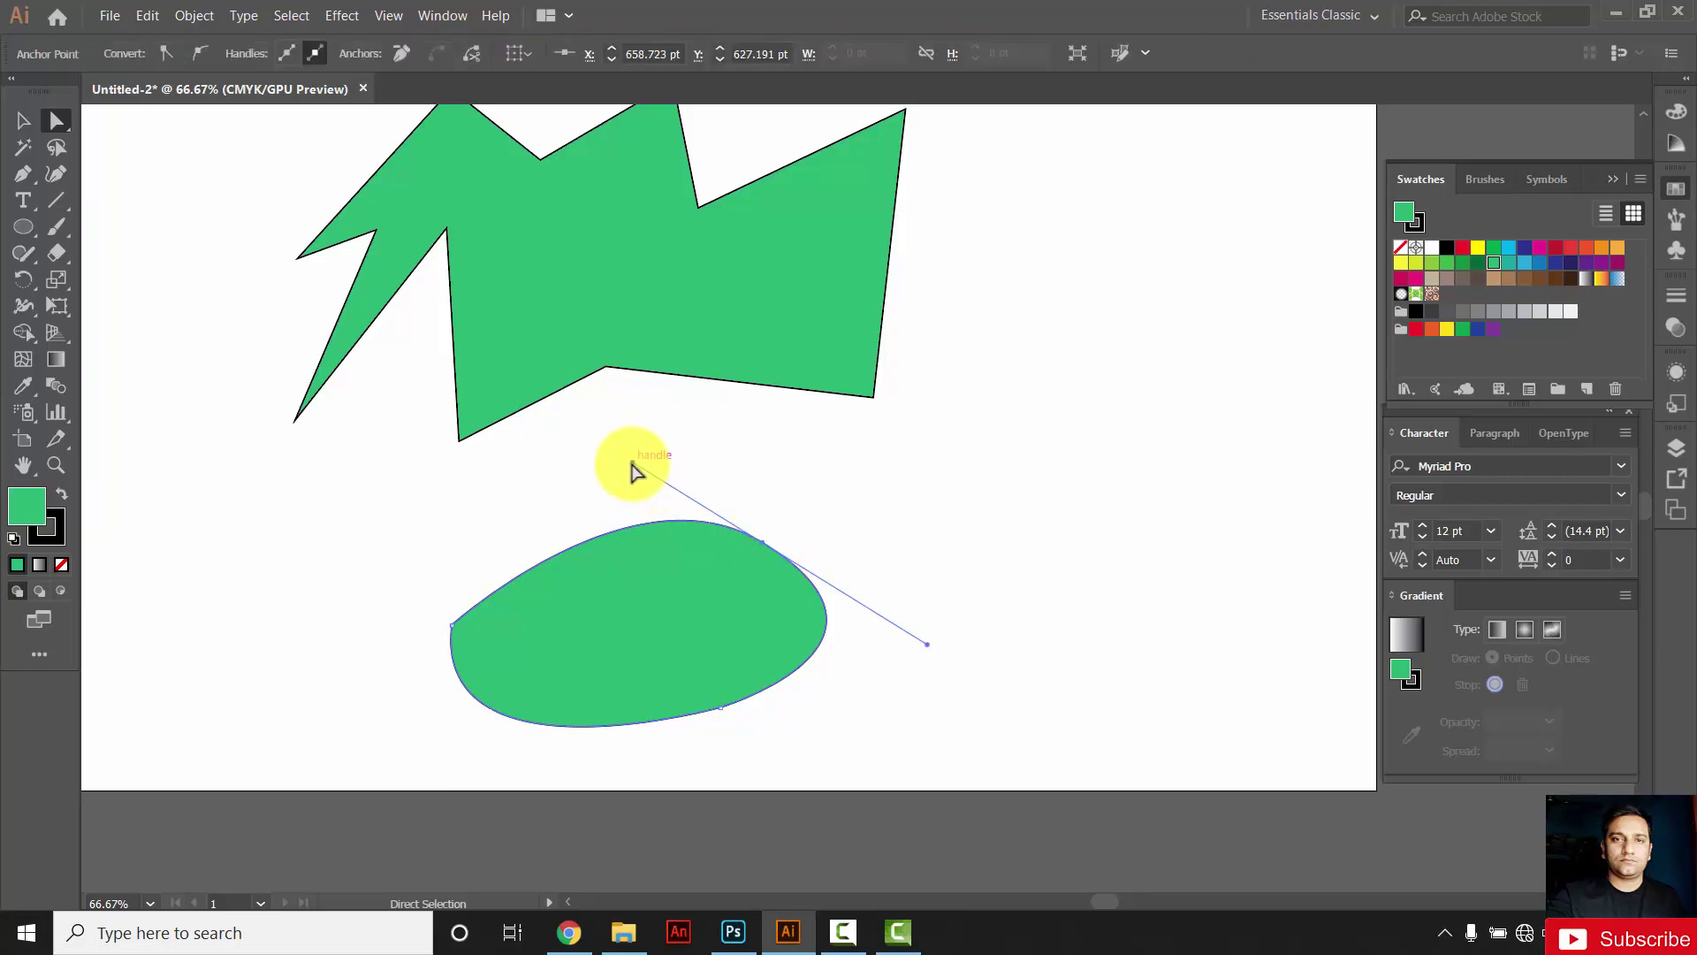
pyautogui.moveTo(633, 463); pyautogui.dragTo(624, 492)
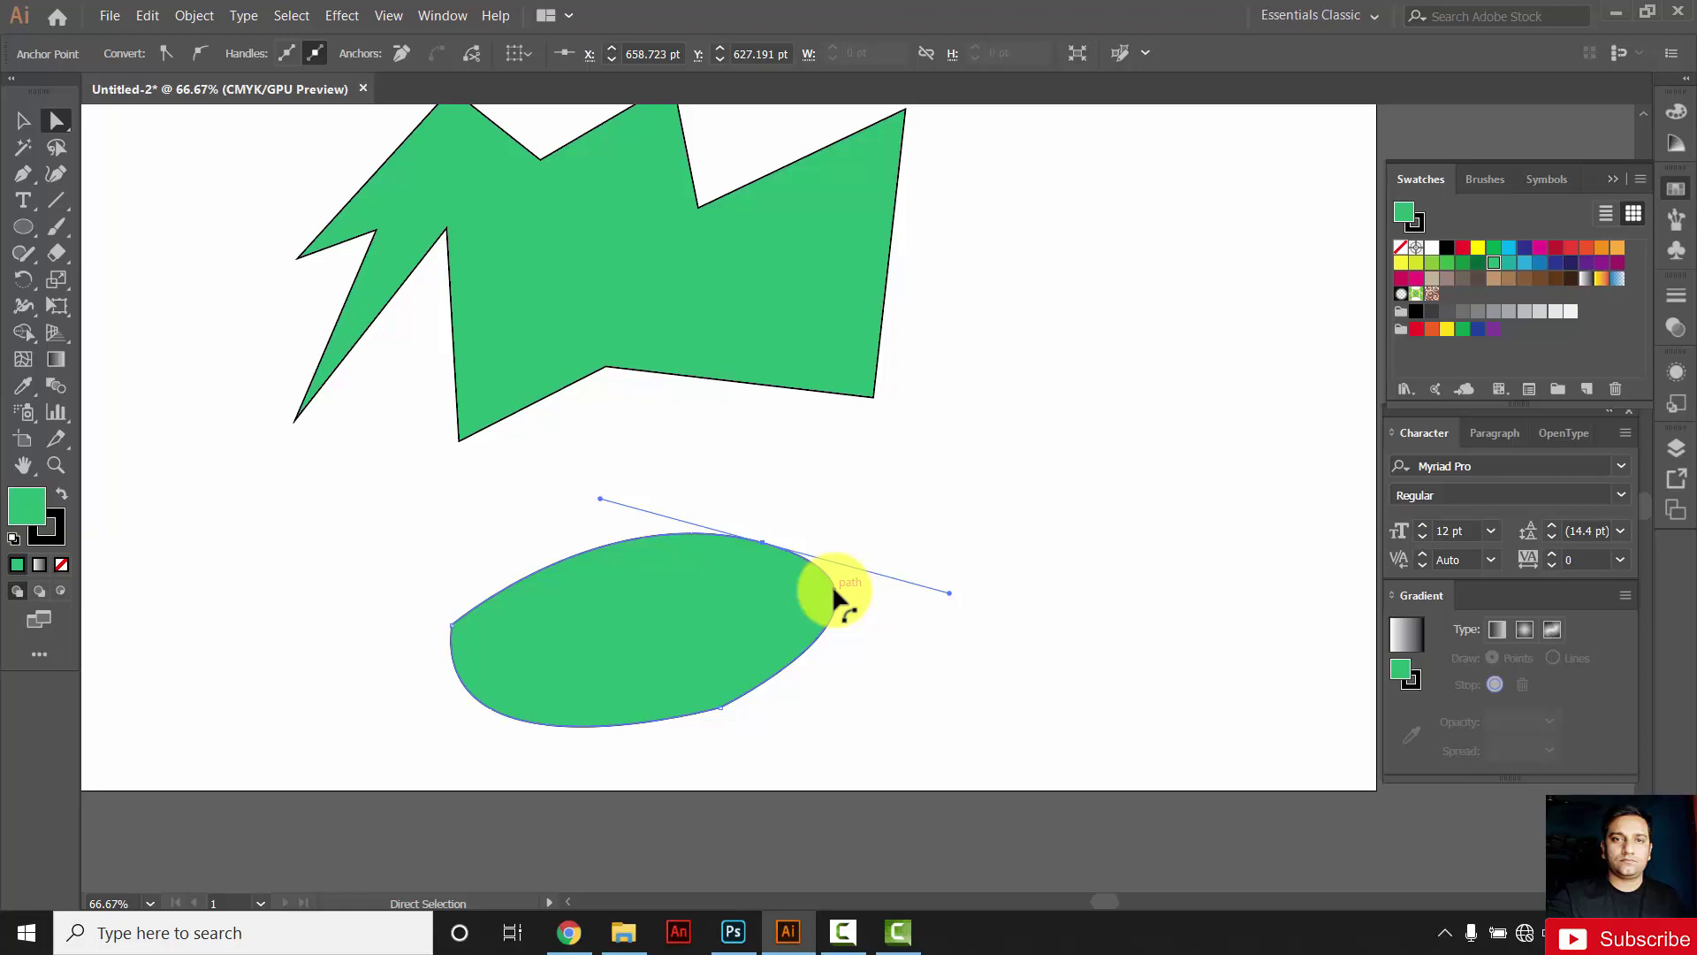
pyautogui.moveTo(831, 585); pyautogui.dragTo(849, 603)
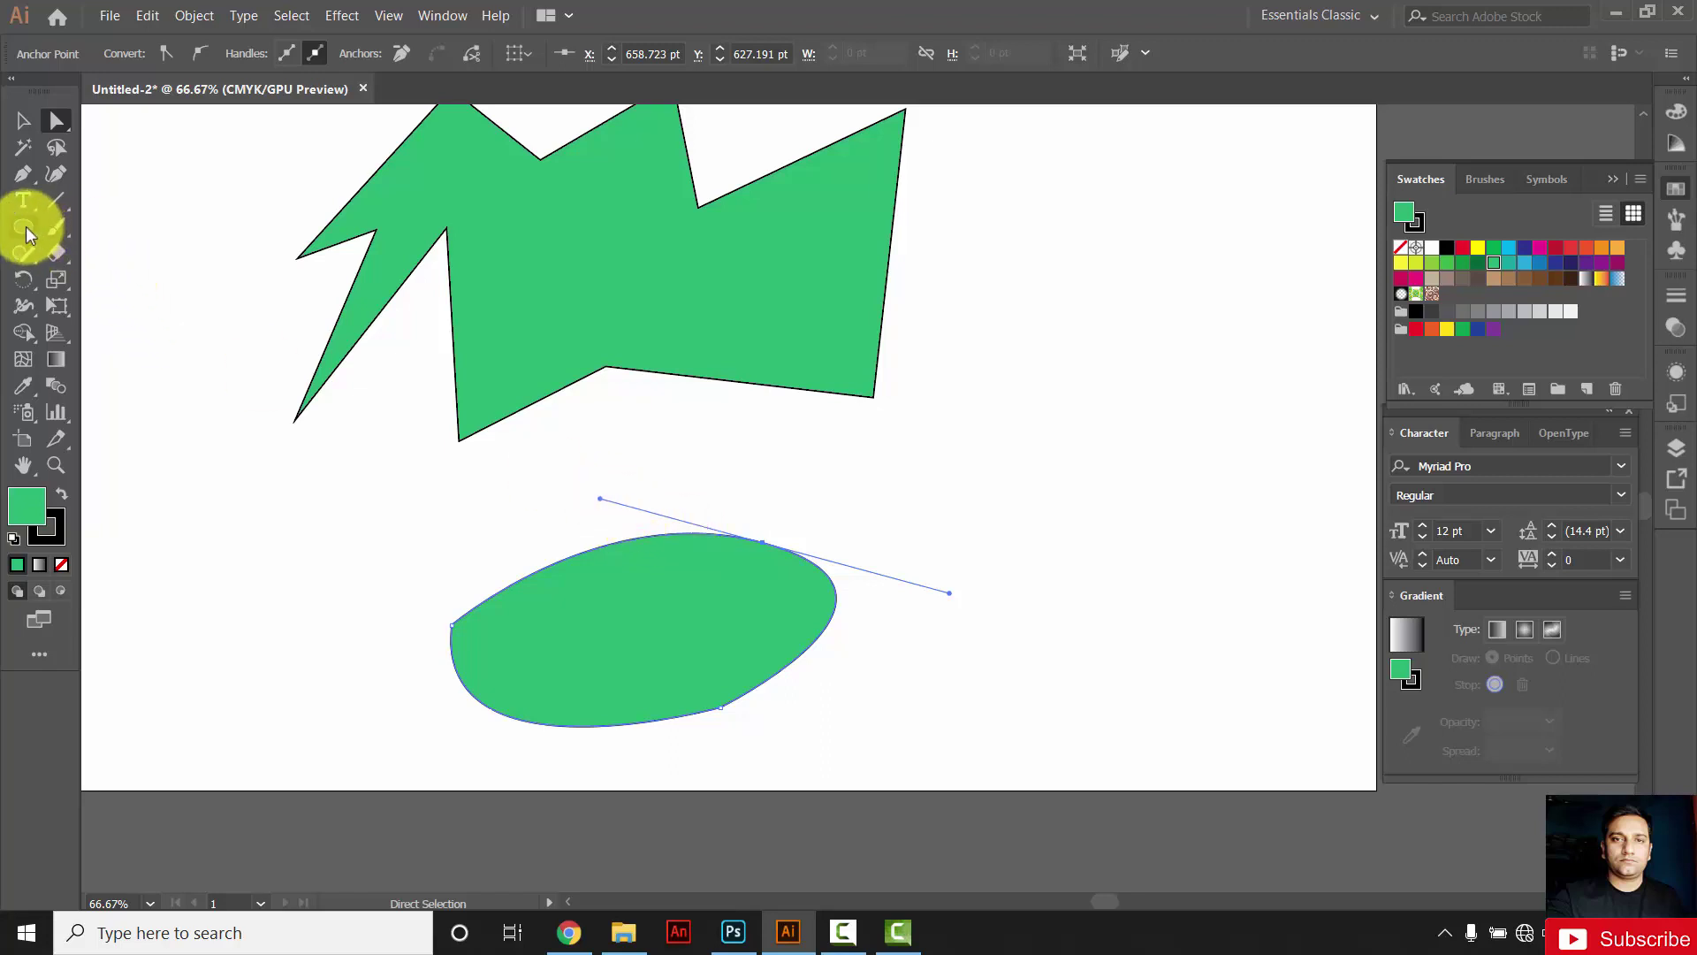
pyautogui.moveTo(25, 226); pyautogui.dragTo(99, 279)
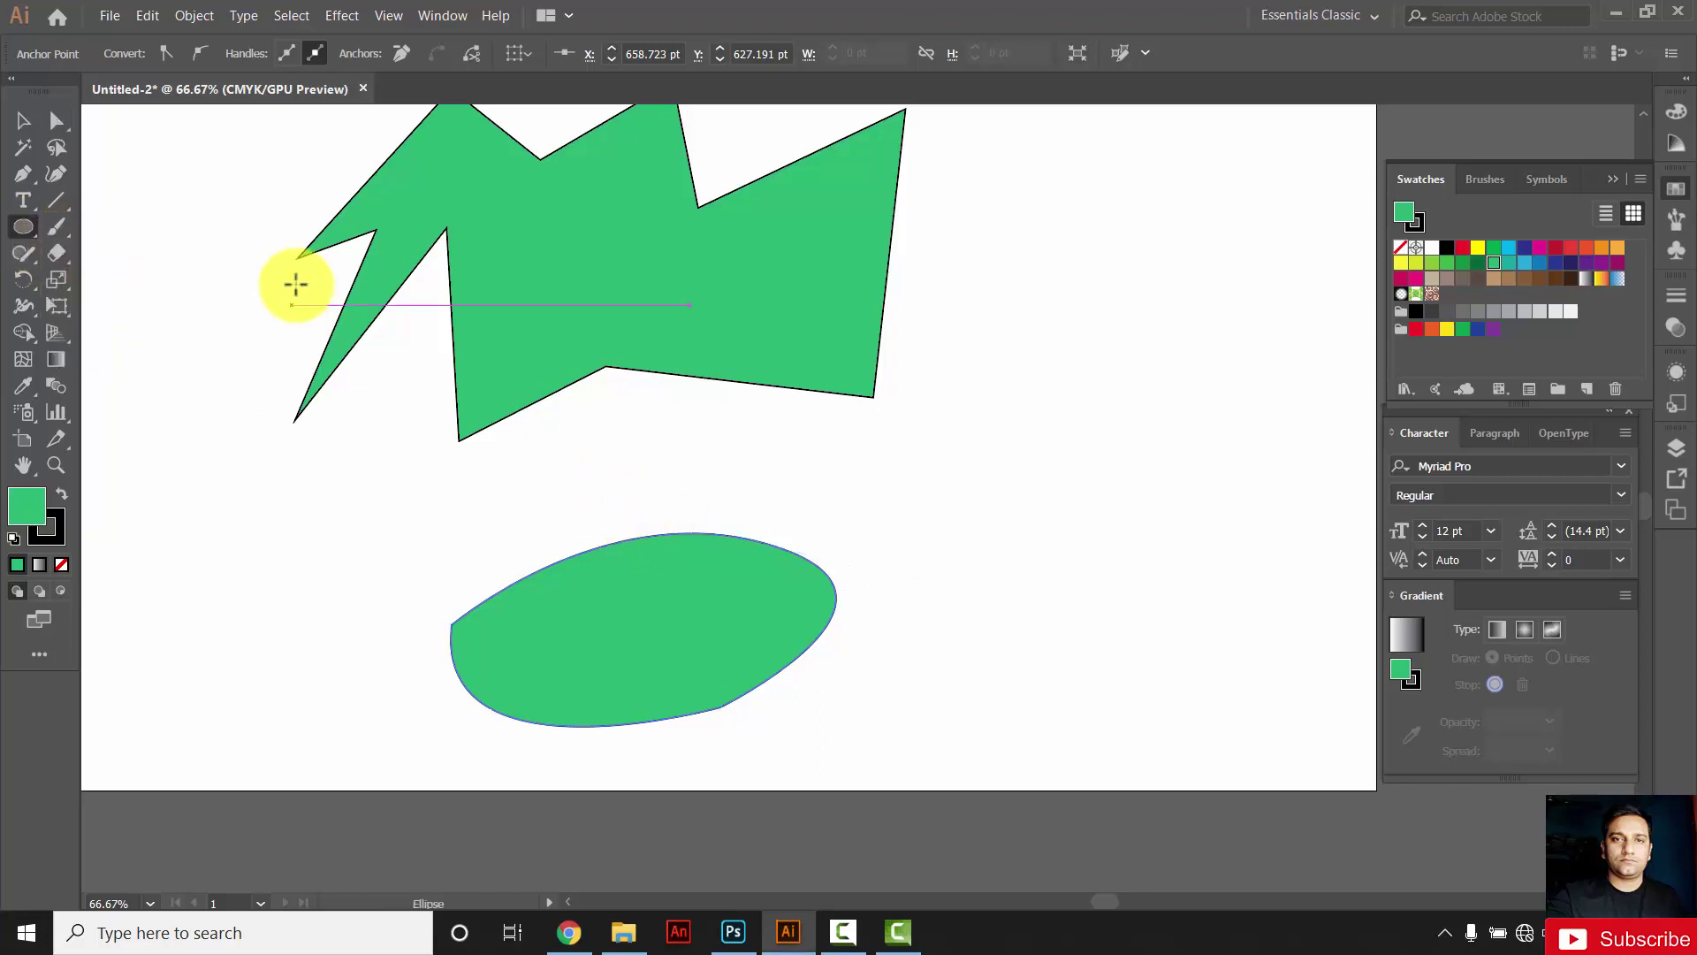
# Step: Draw a circle right of the leaf and level its top handles to flatten the top
pyautogui.moveTo(992, 360)
pyautogui.mouseDown()
pyautogui.moveTo(1200, 577)
pyautogui.moveTo(1269, 613)
pyautogui.mouseUp()
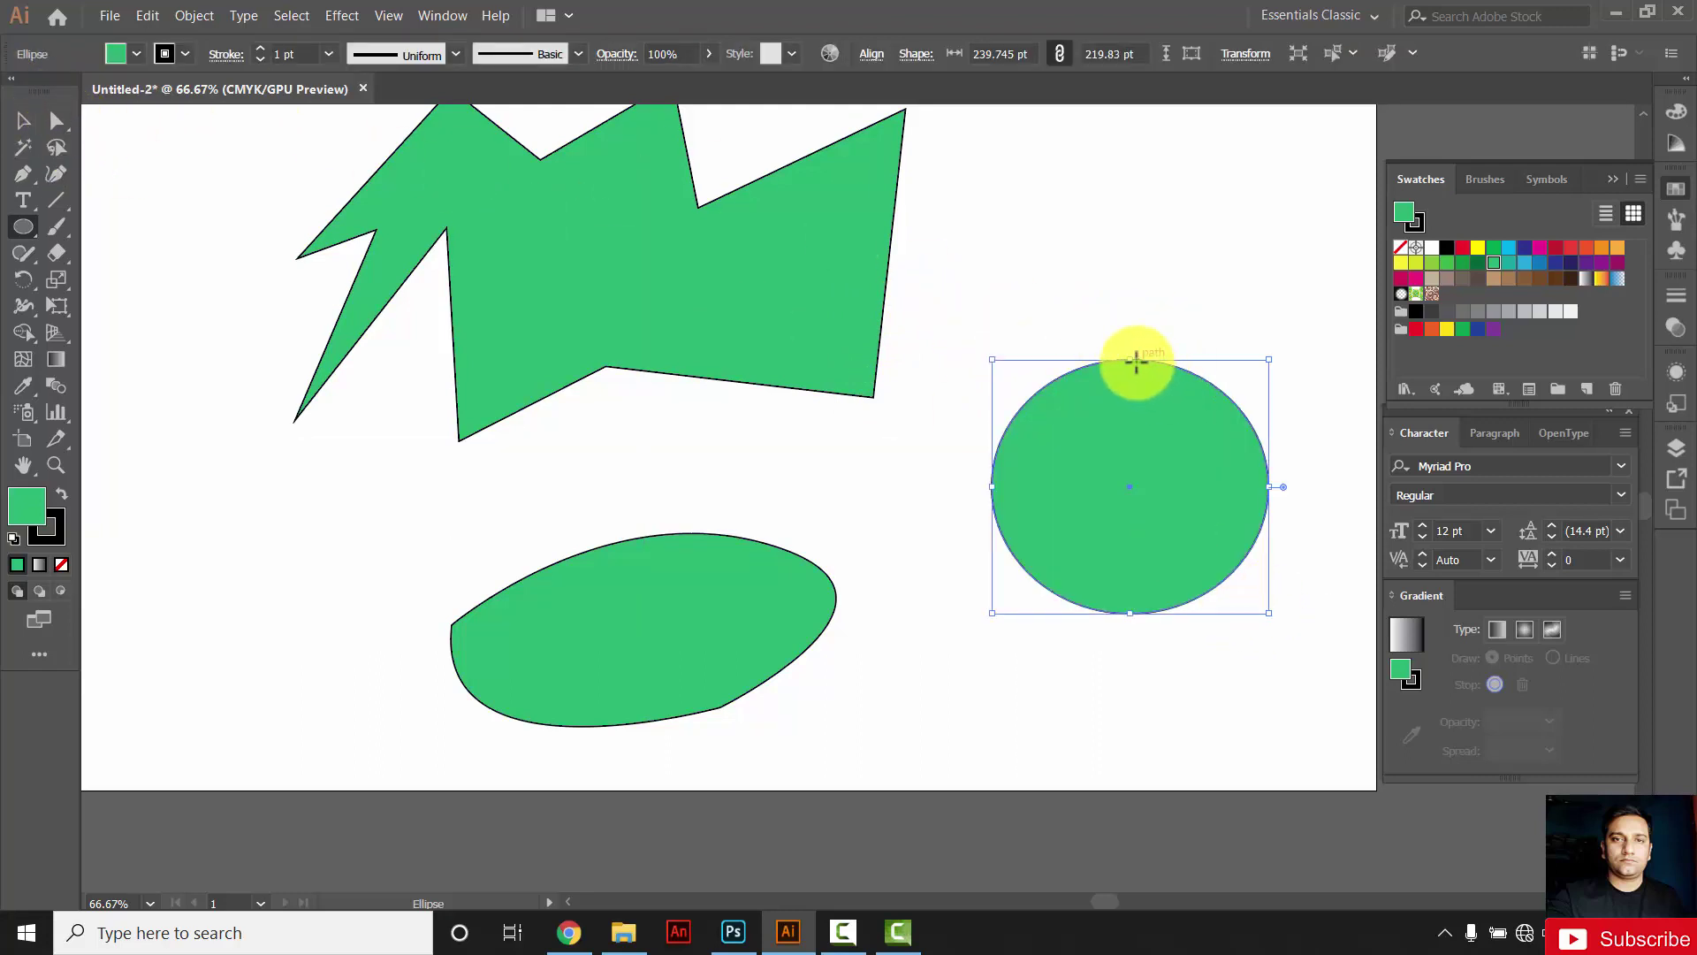
pyautogui.click(56, 120)
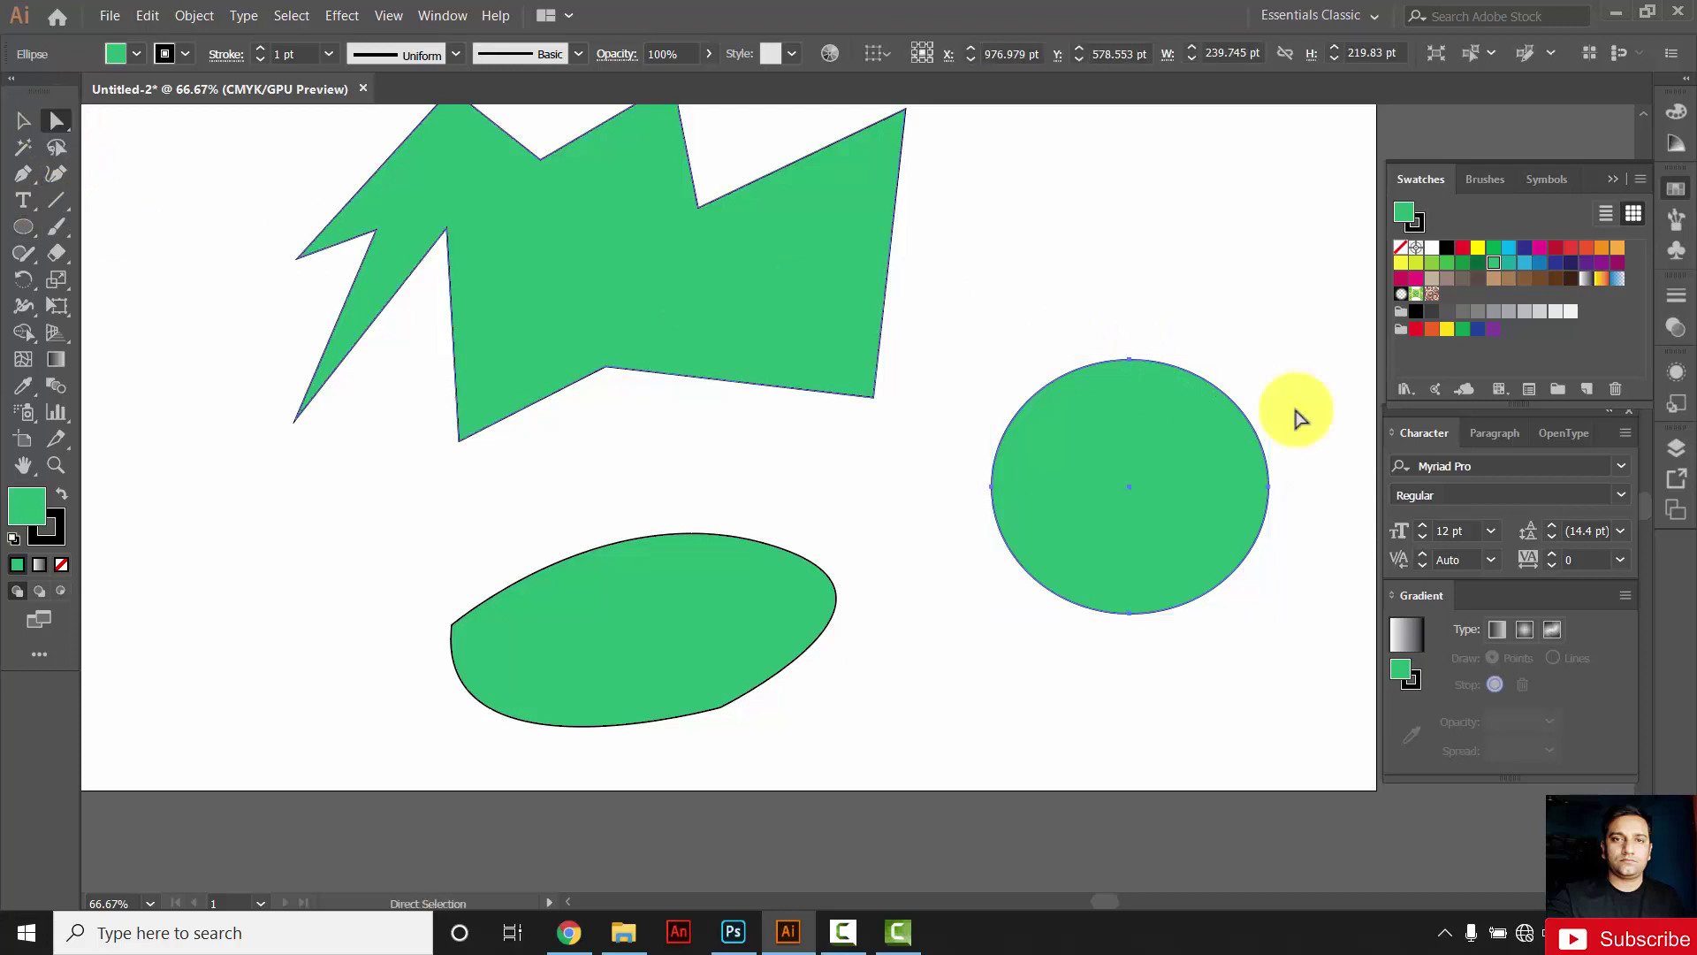
pyautogui.click(1130, 361)
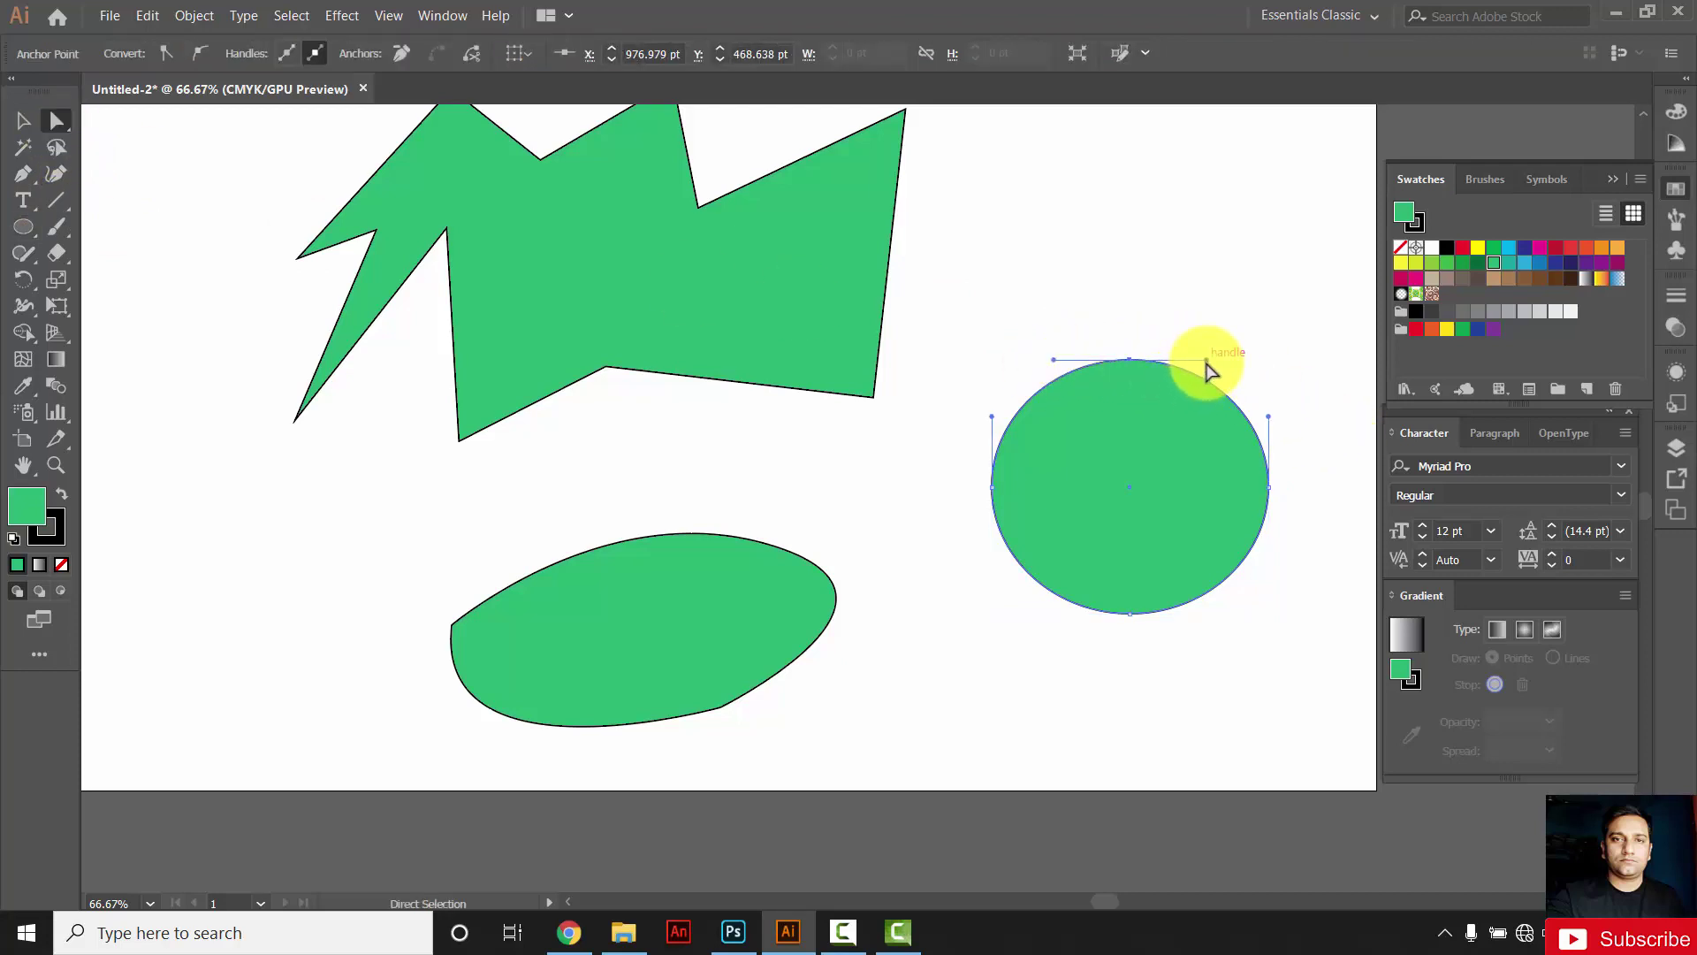
pyautogui.moveTo(1202, 360); pyautogui.dragTo(1245, 360)
pyautogui.click(1187, 439)
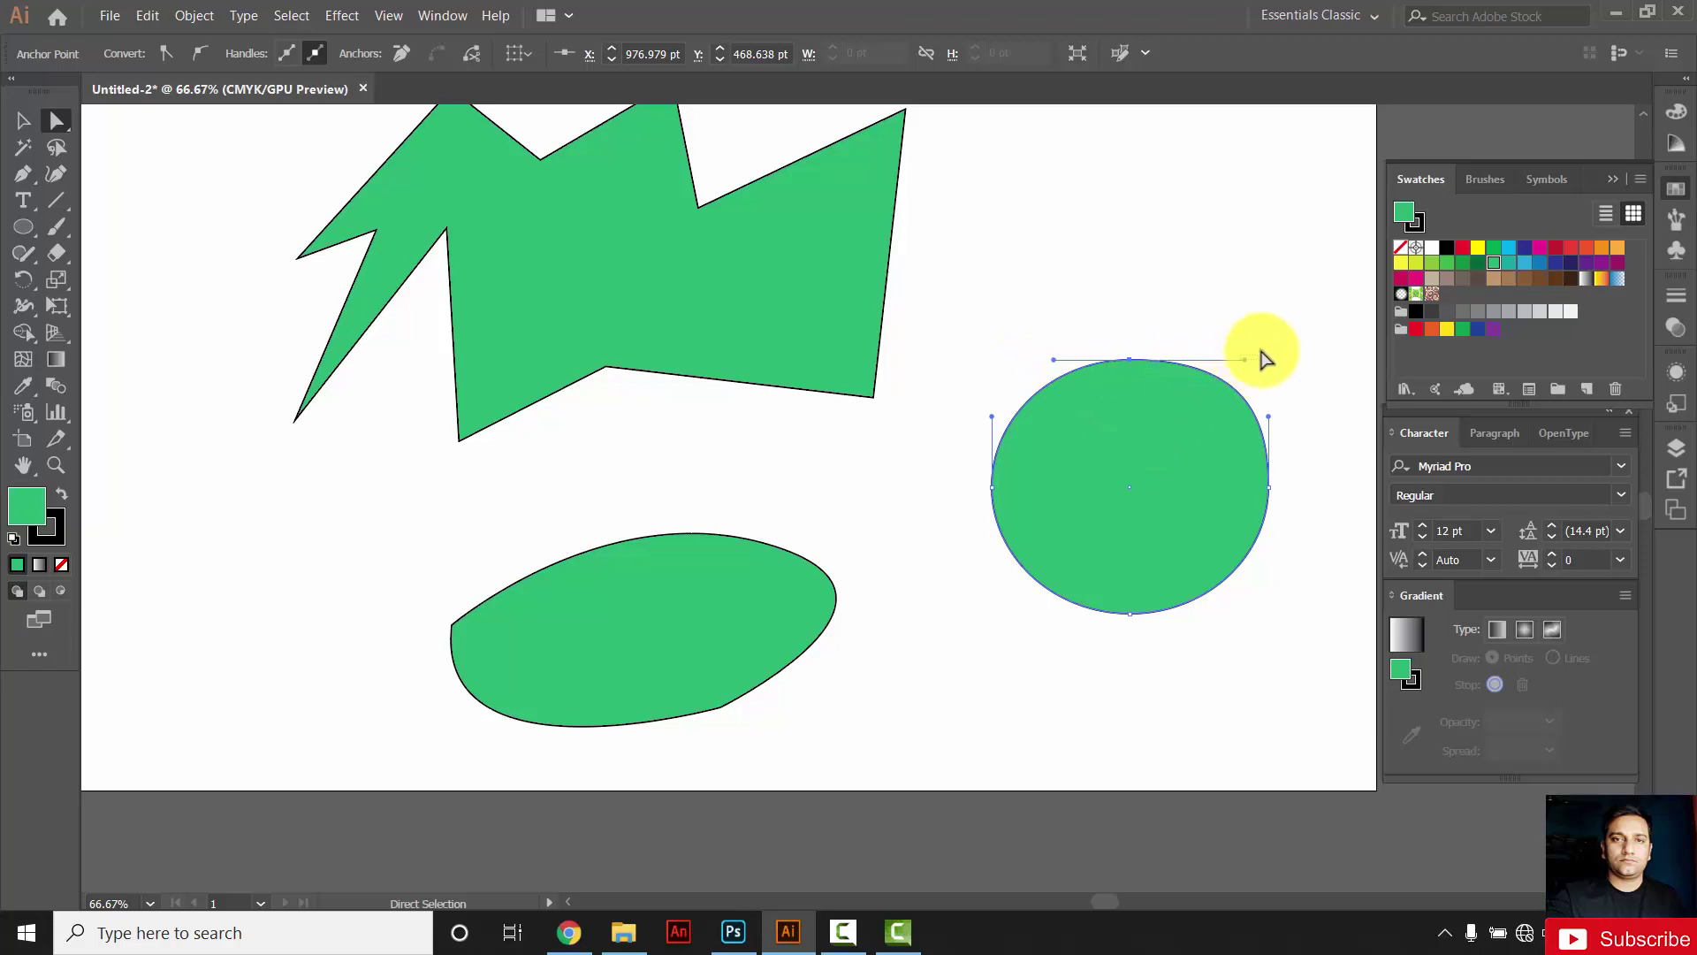
# Step: Deselect the circle and select the whole lower green shape
pyautogui.click(1253, 352)
pyautogui.click(753, 544)
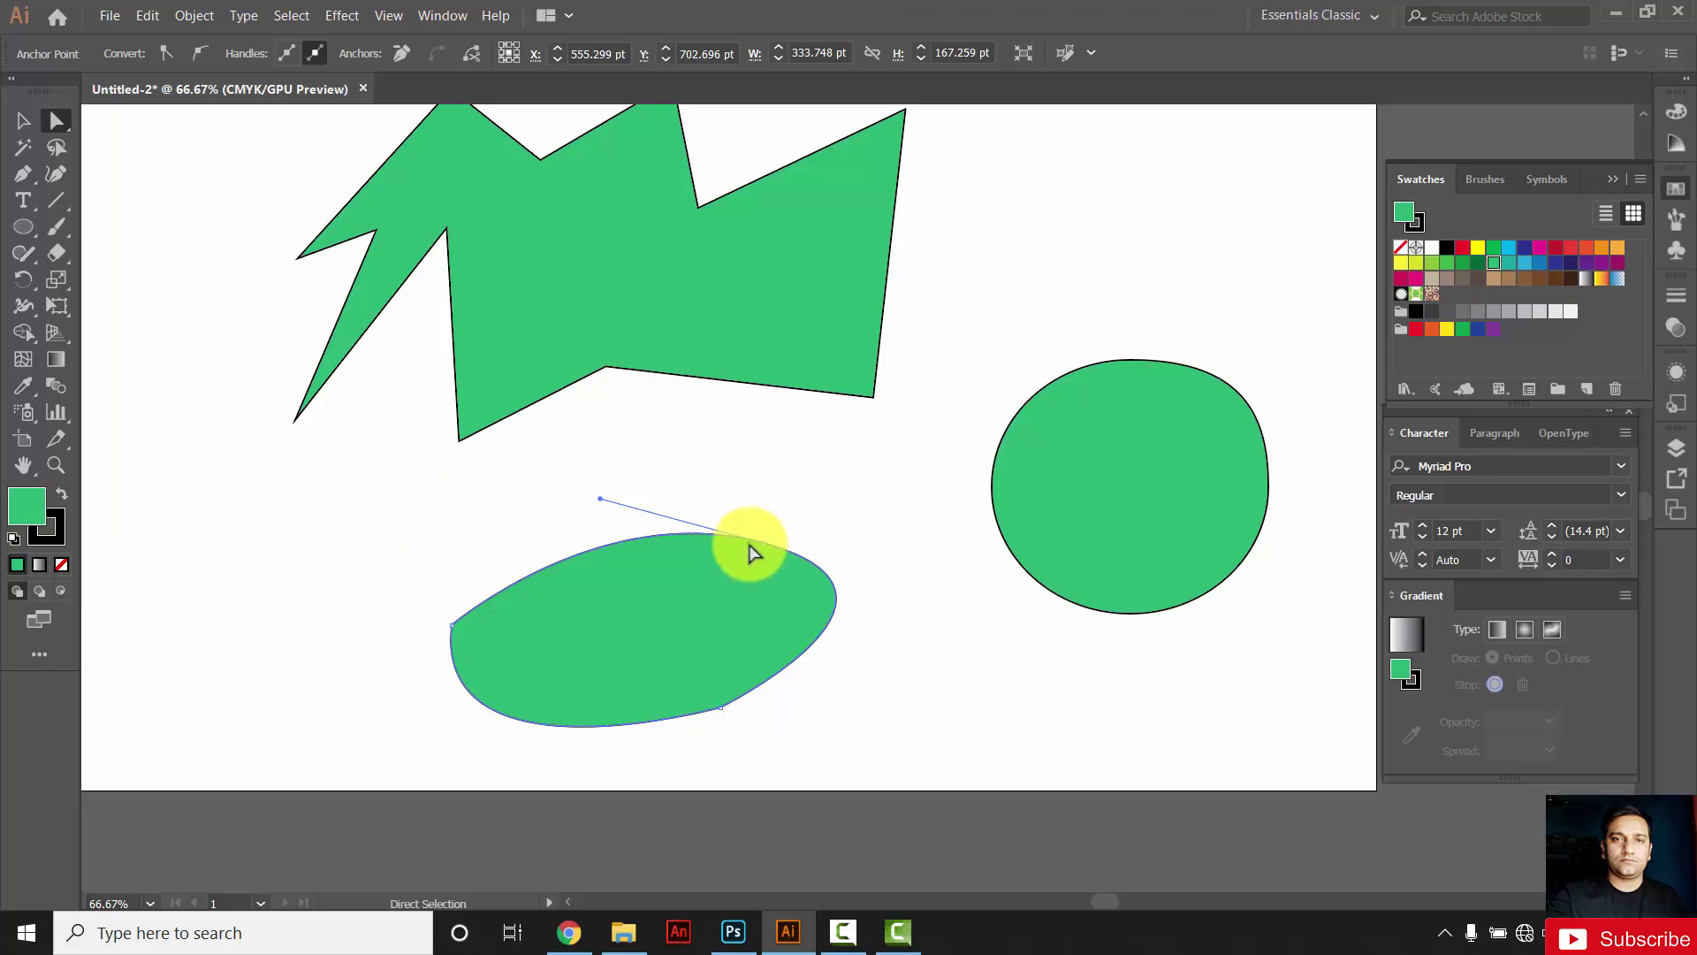
pyautogui.moveTo(369, 491)
pyautogui.mouseDown()
pyautogui.moveTo(911, 738)
pyautogui.moveTo(898, 727)
pyautogui.mouseUp()
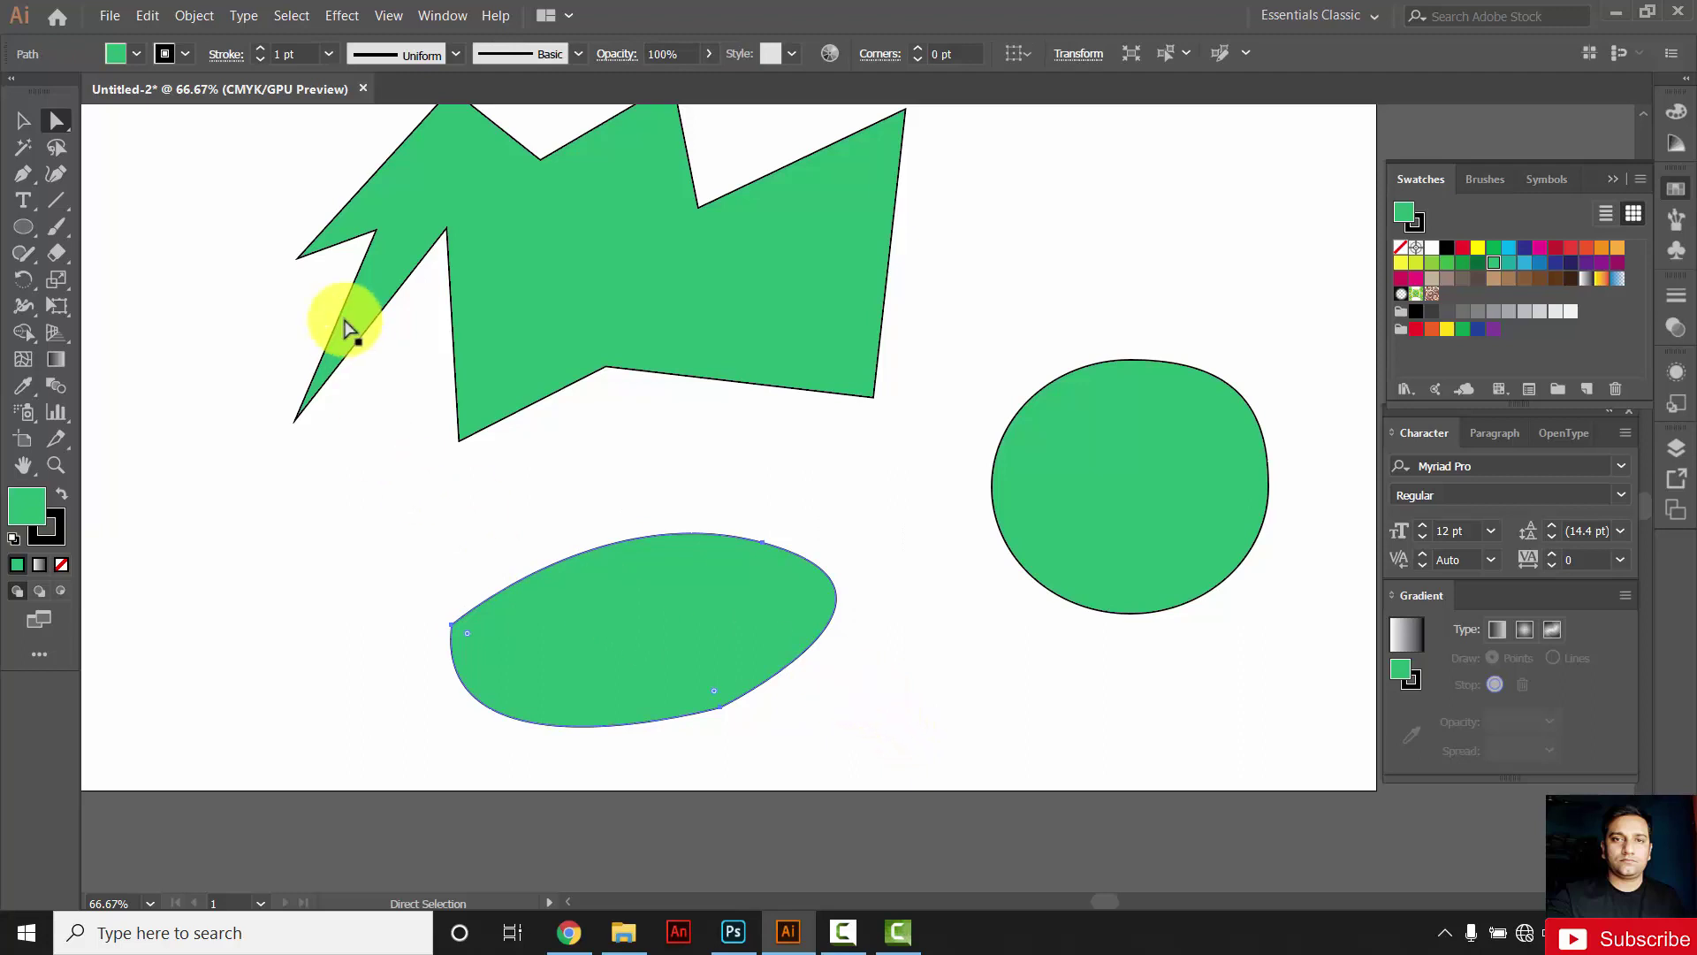
pyautogui.click(25, 173)
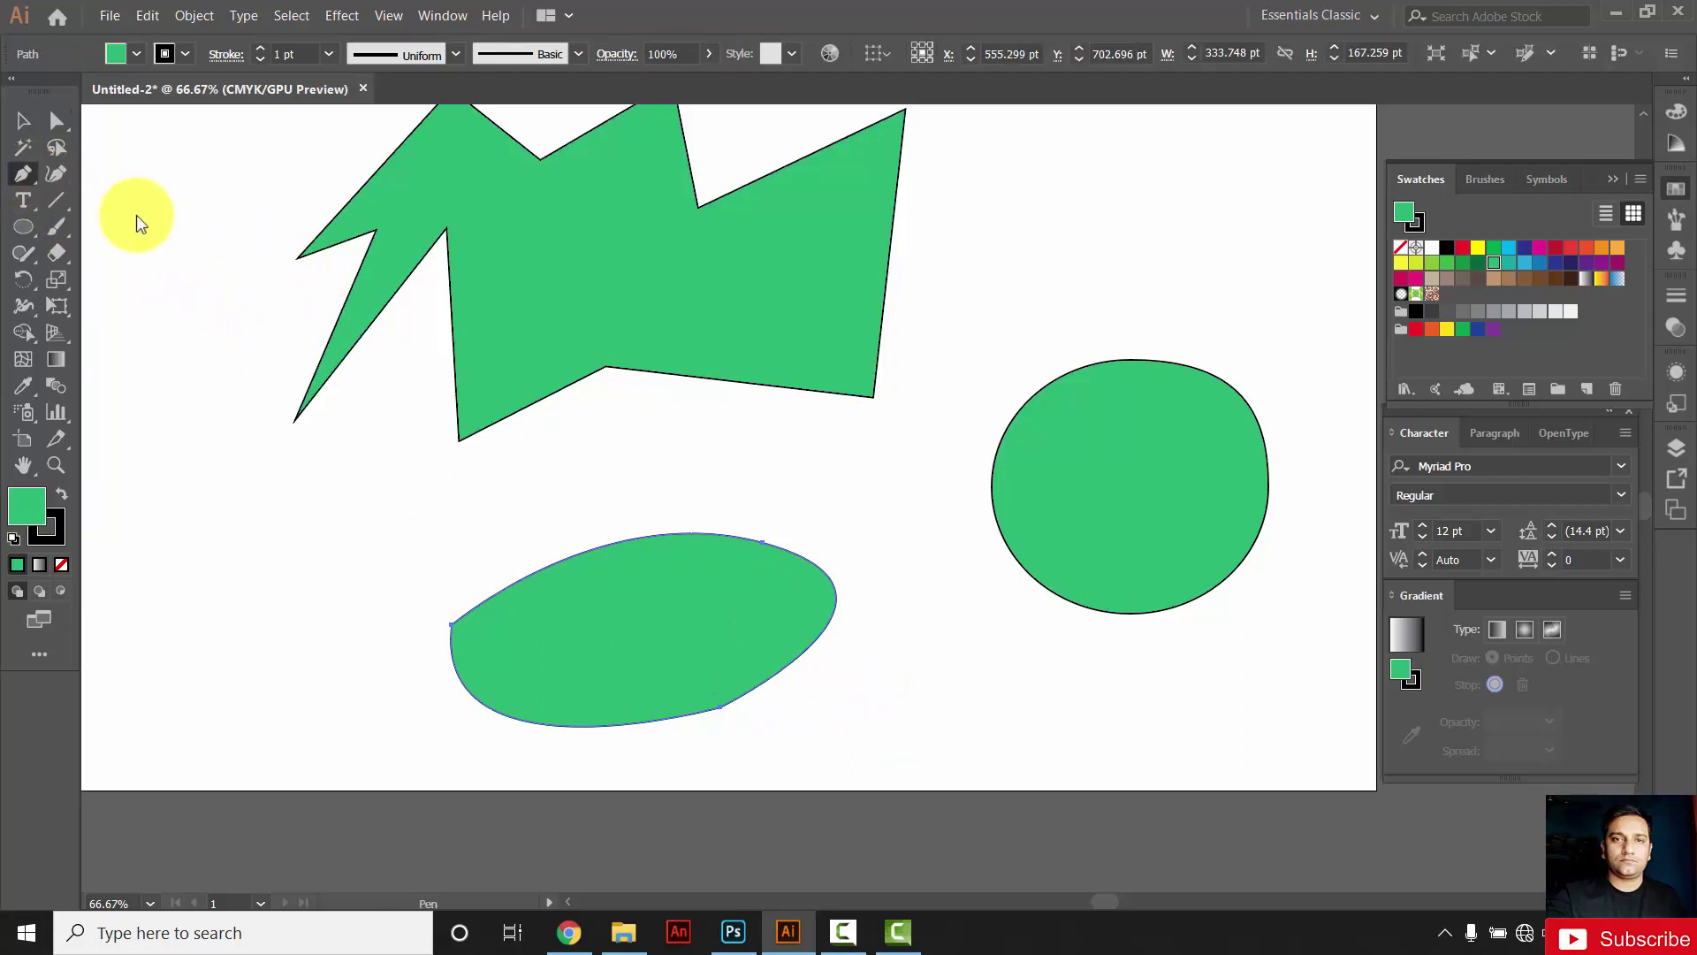
# Step: Add an anchor point on the lower blob's top edge and keep its curve smooth
pyautogui.click(31, 173)
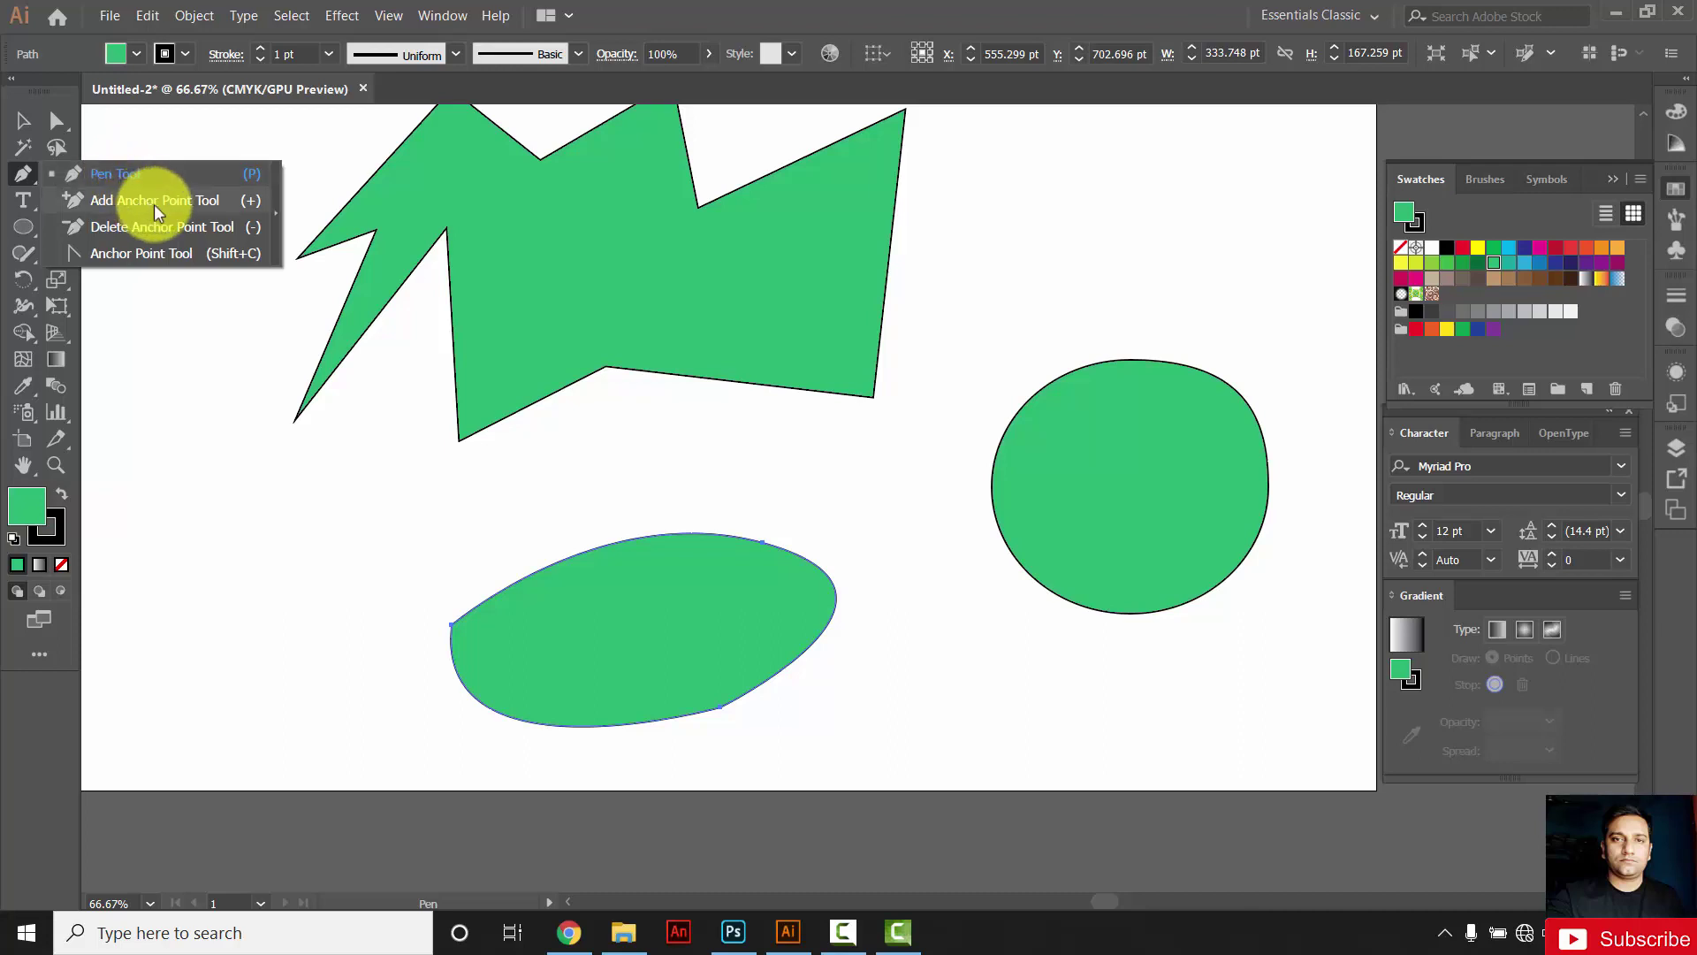
pyautogui.click(198, 200)
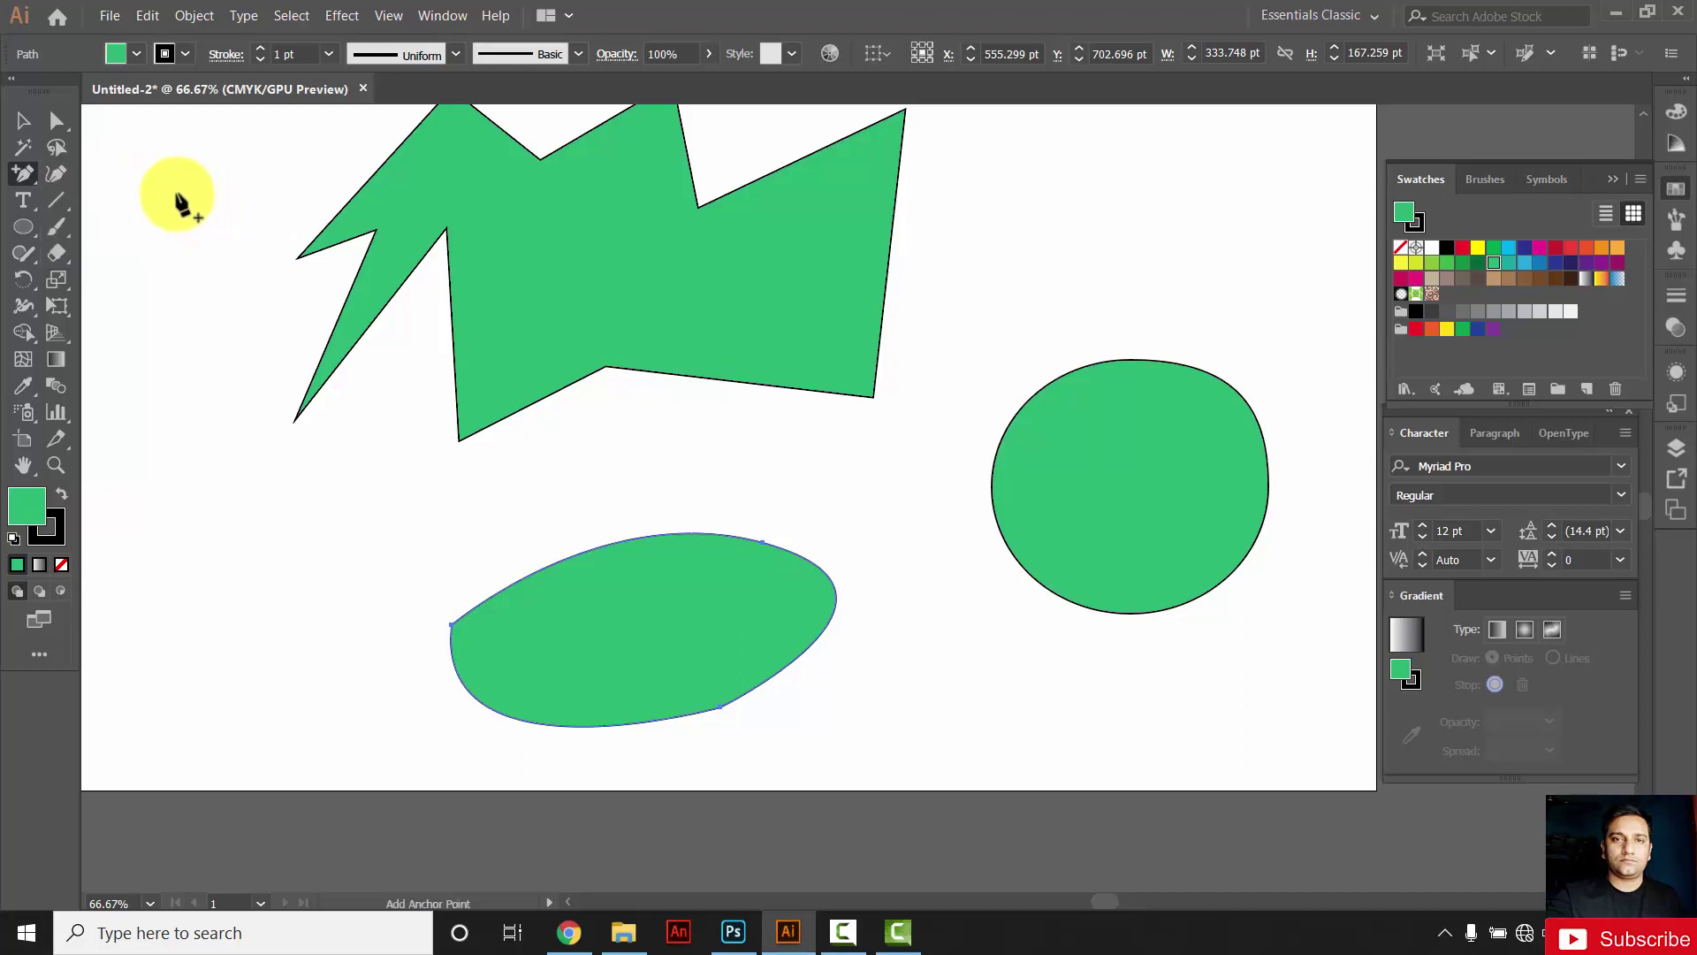
pyautogui.click(589, 550)
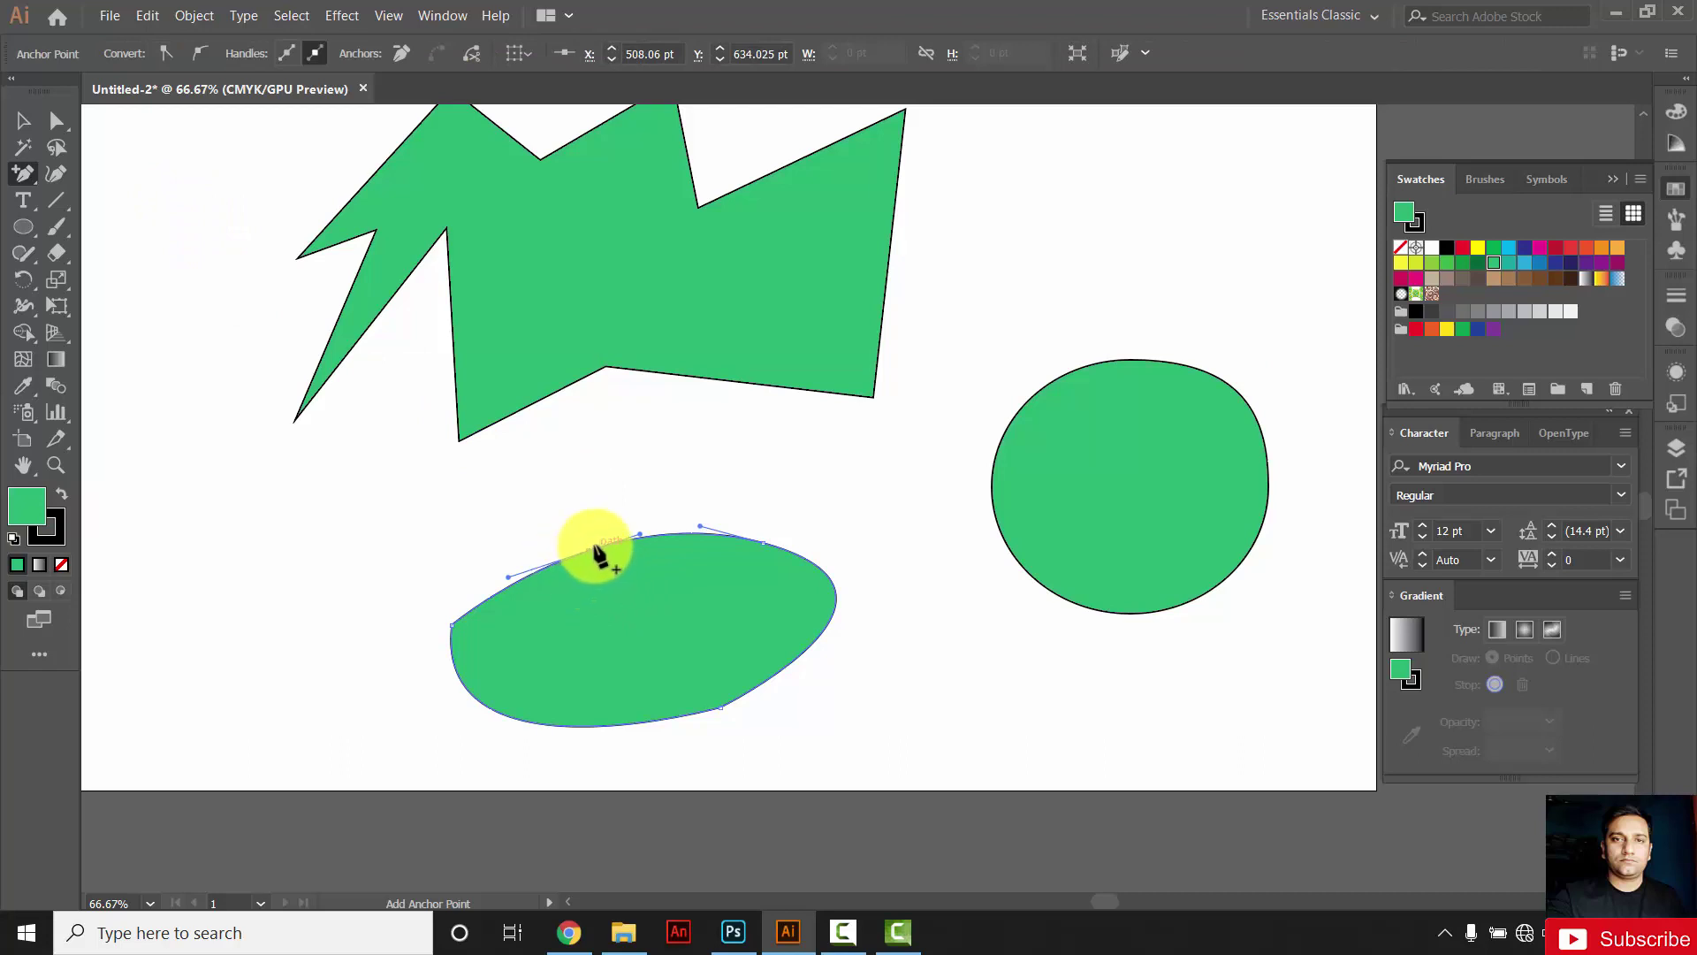
pyautogui.click(56, 120)
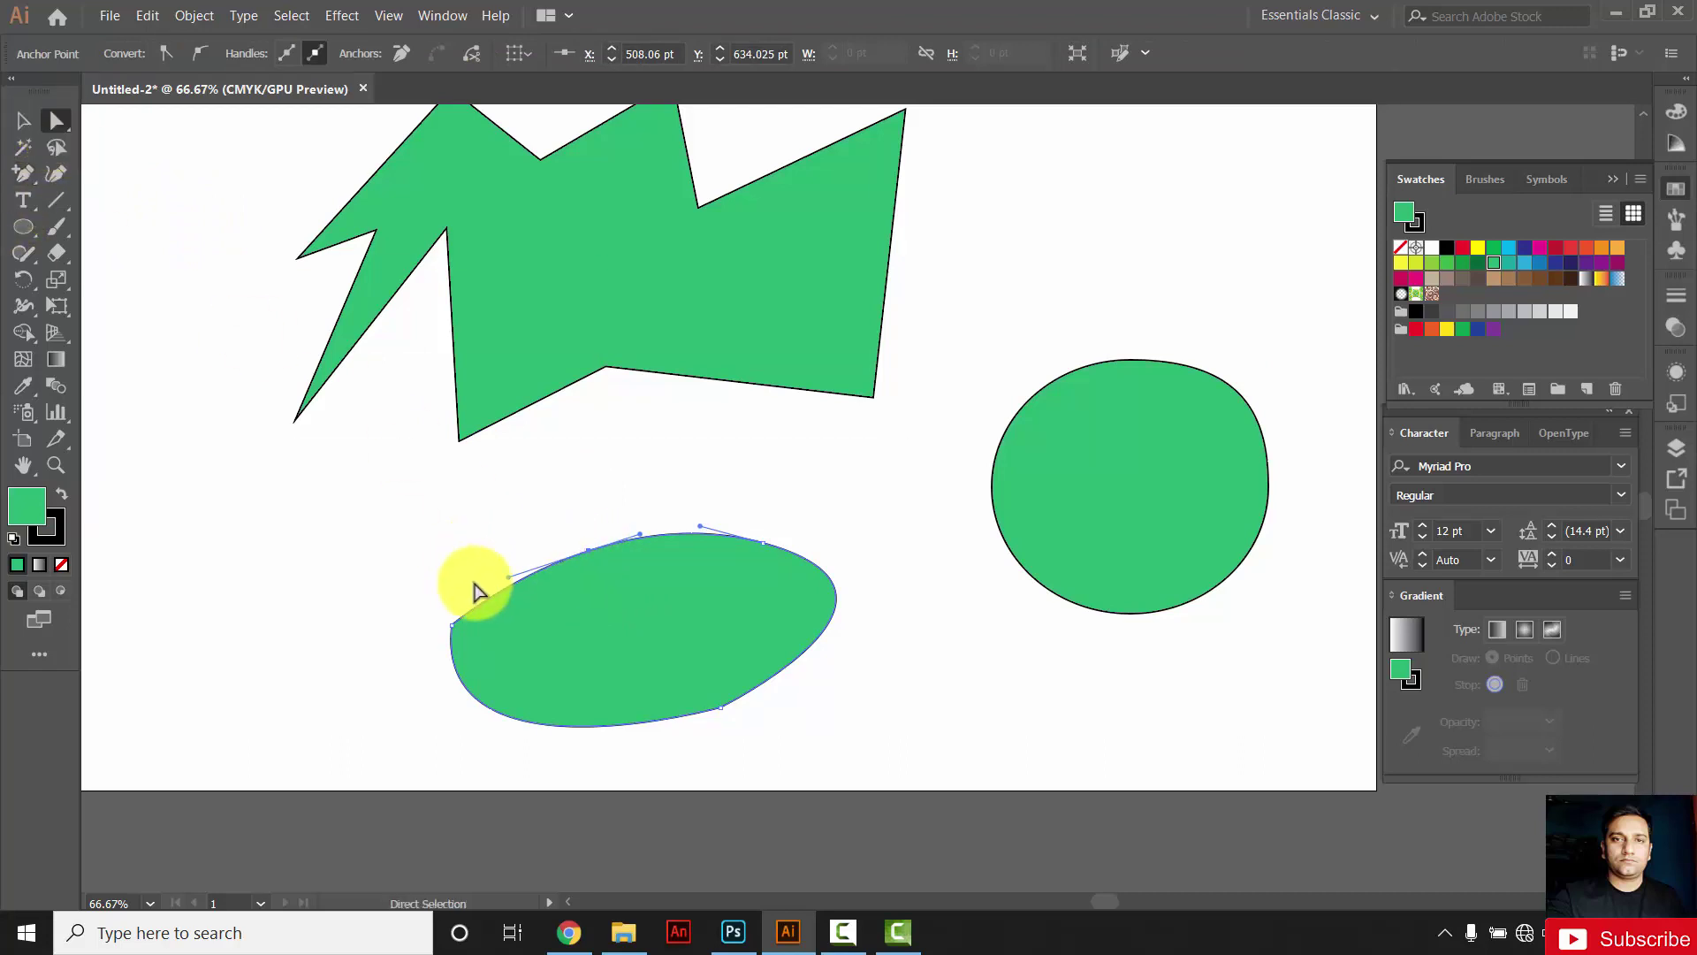
pyautogui.moveTo(503, 579); pyautogui.dragTo(424, 610)
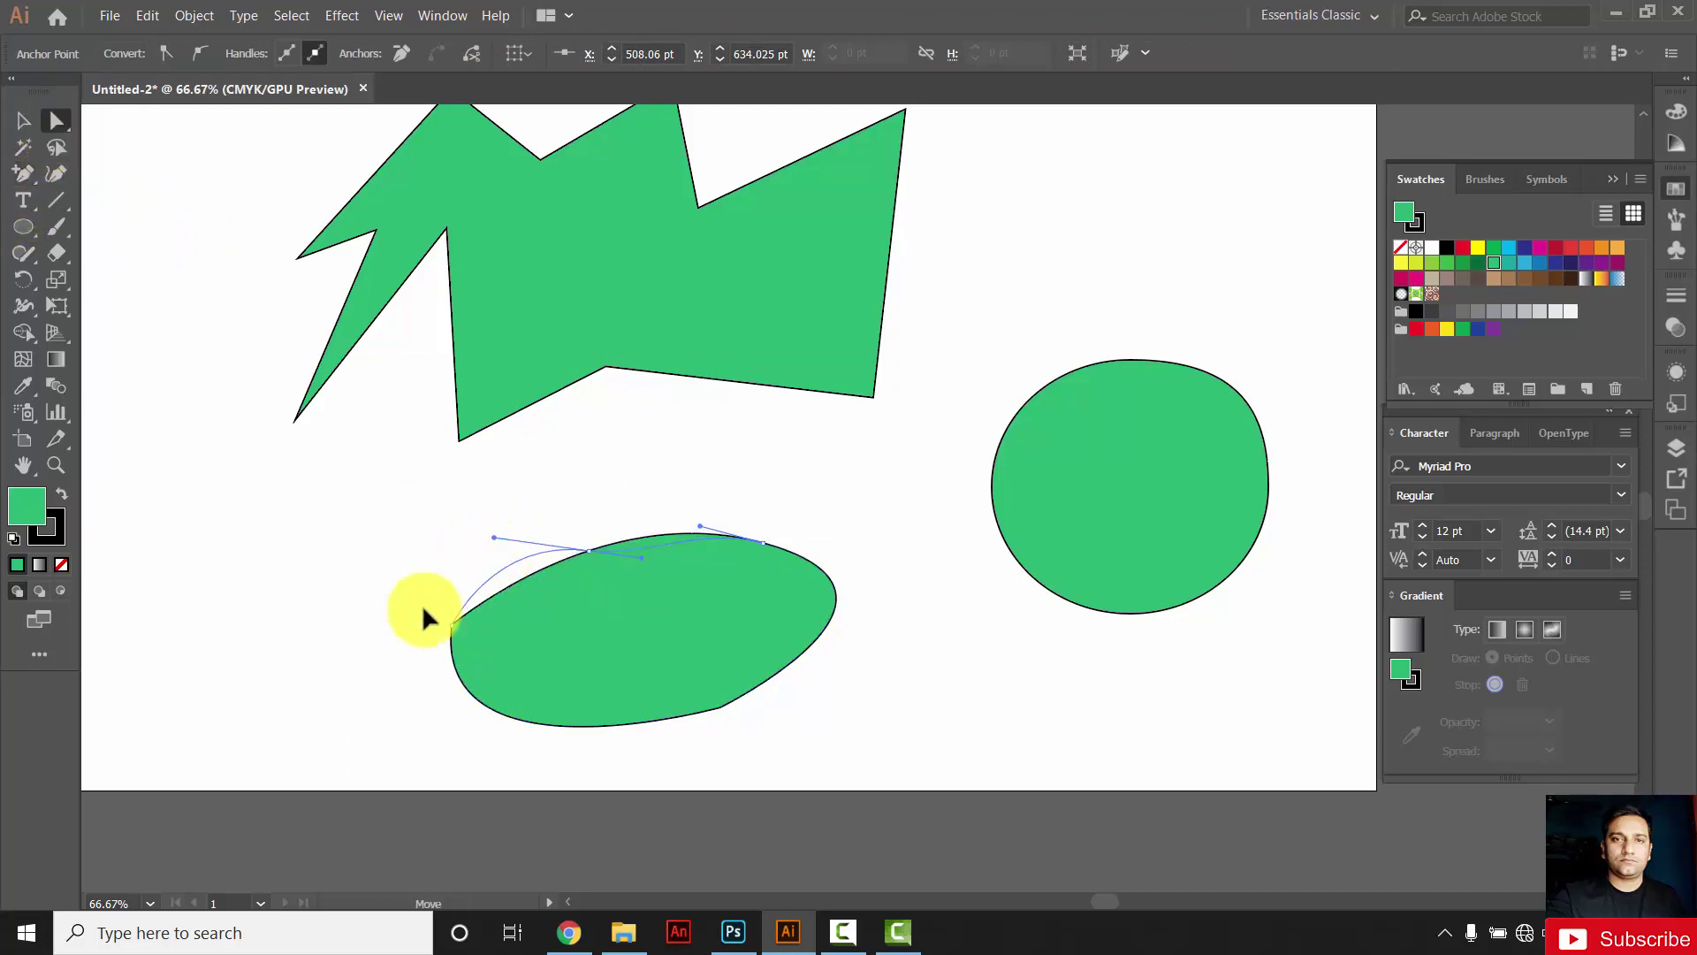
pyautogui.moveTo(353, 552); pyautogui.dragTo(442, 580)
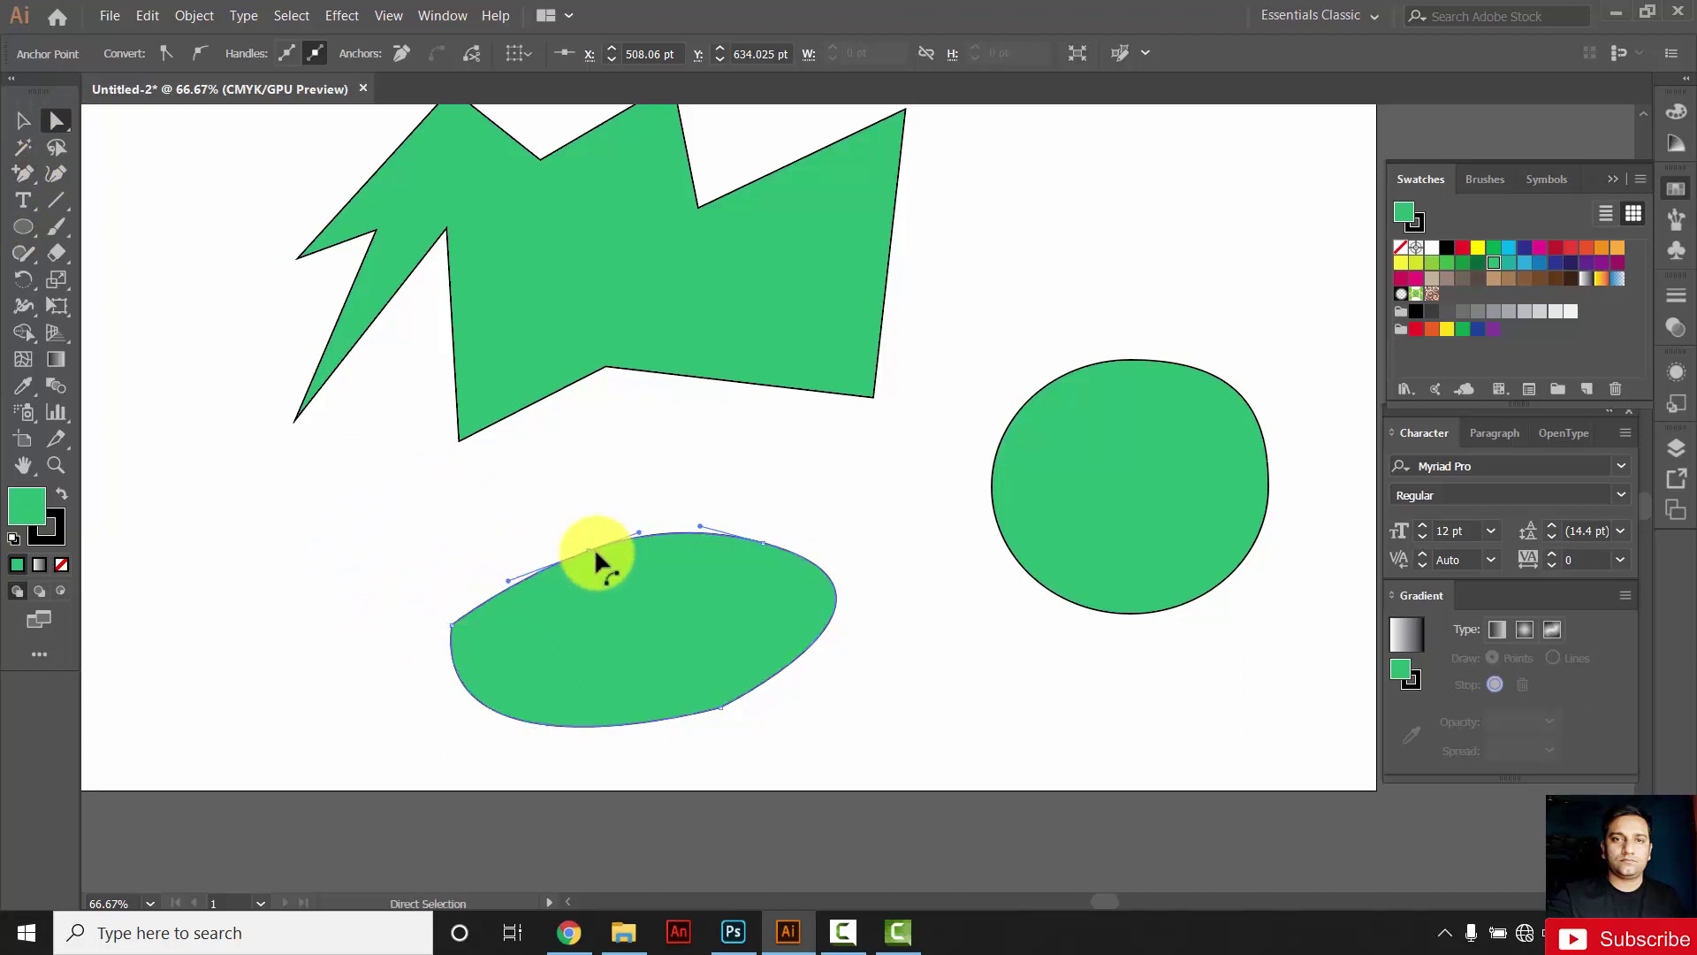
pyautogui.click(556, 395)
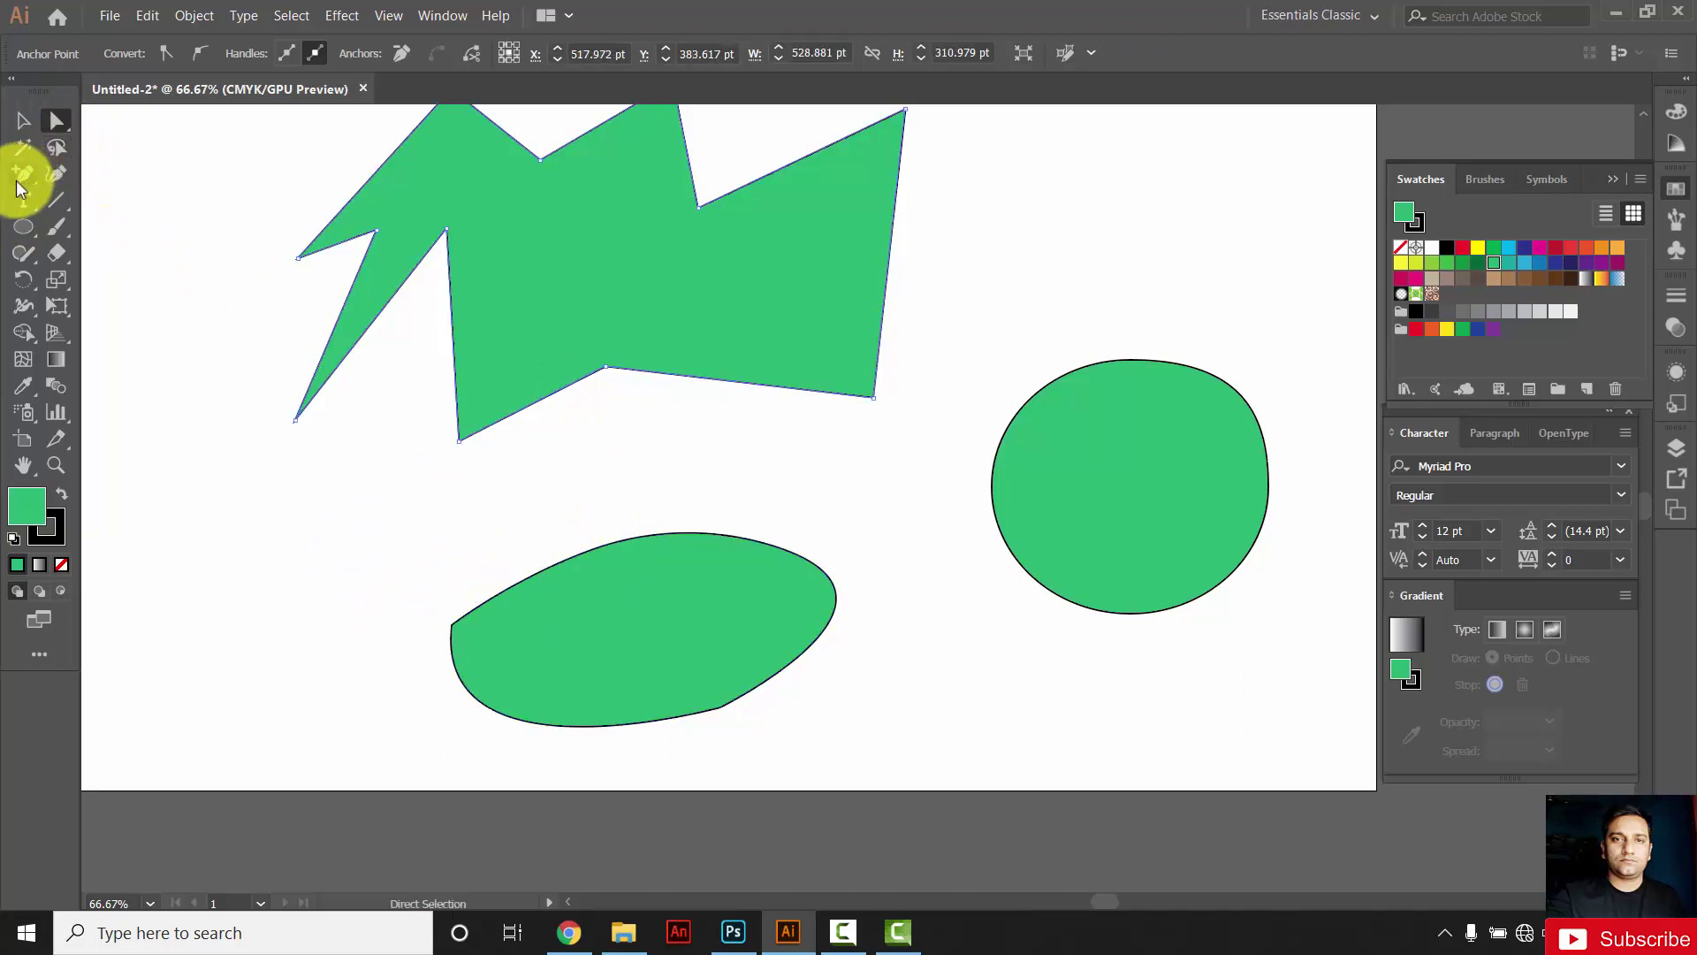
# Step: Add a point on the polygon's lower edge and drag it down into a corner
pyautogui.moveTo(21, 173); pyautogui.dragTo(124, 197)
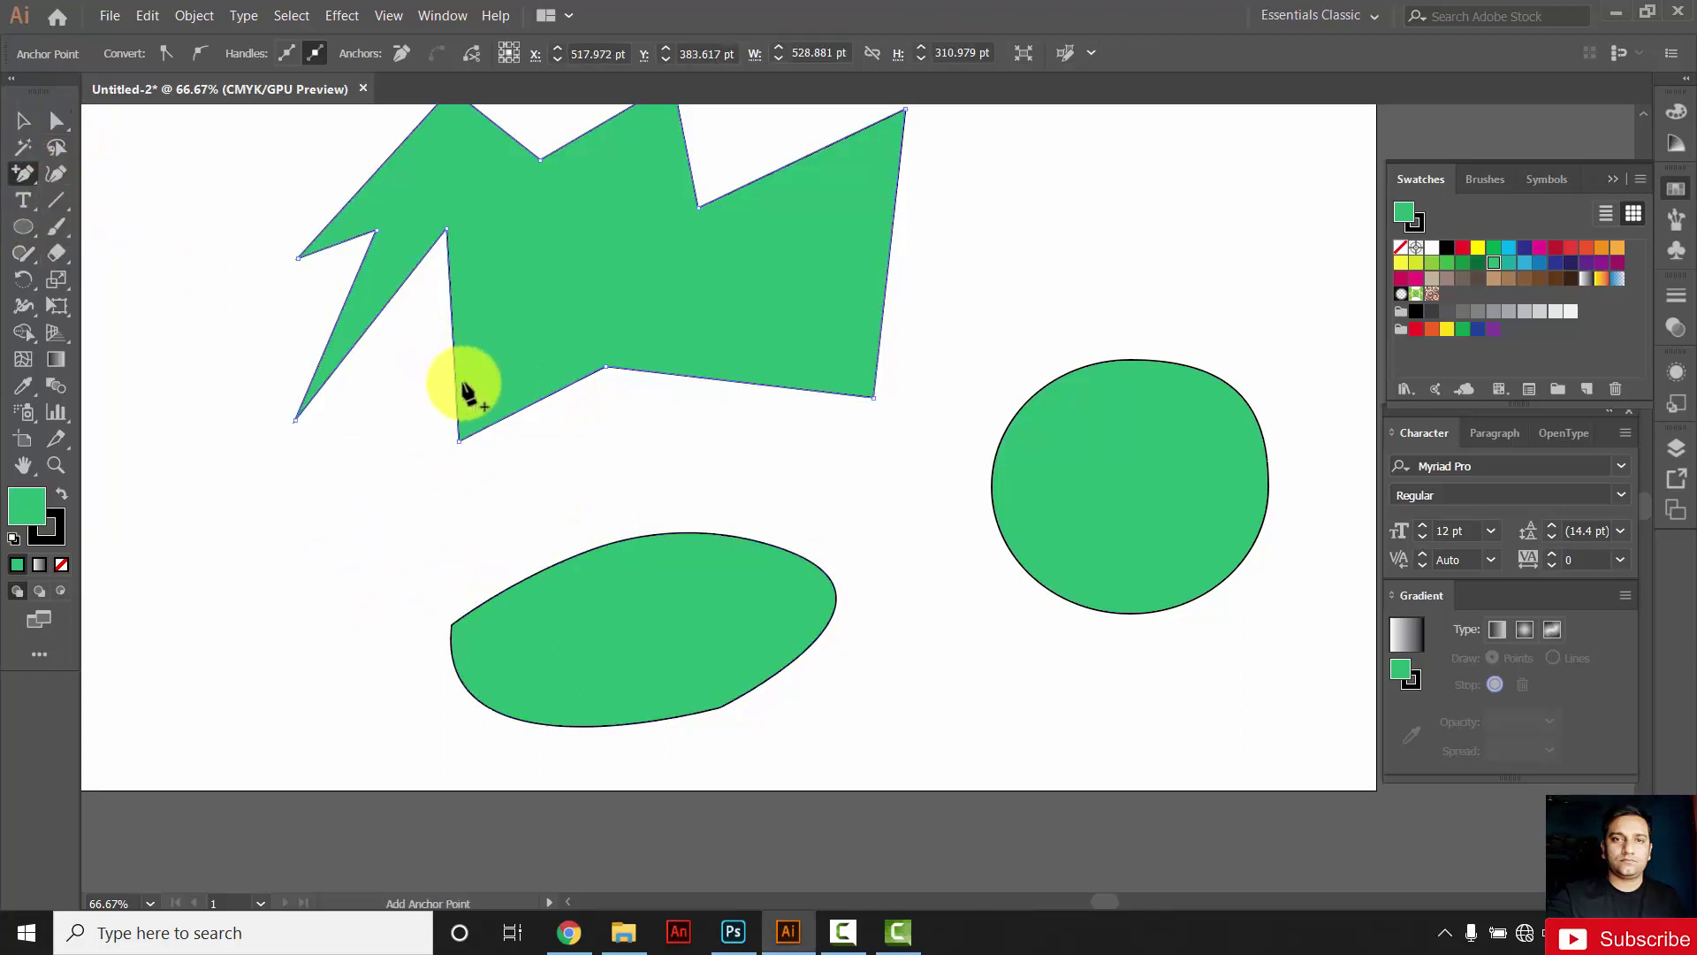
pyautogui.click(548, 395)
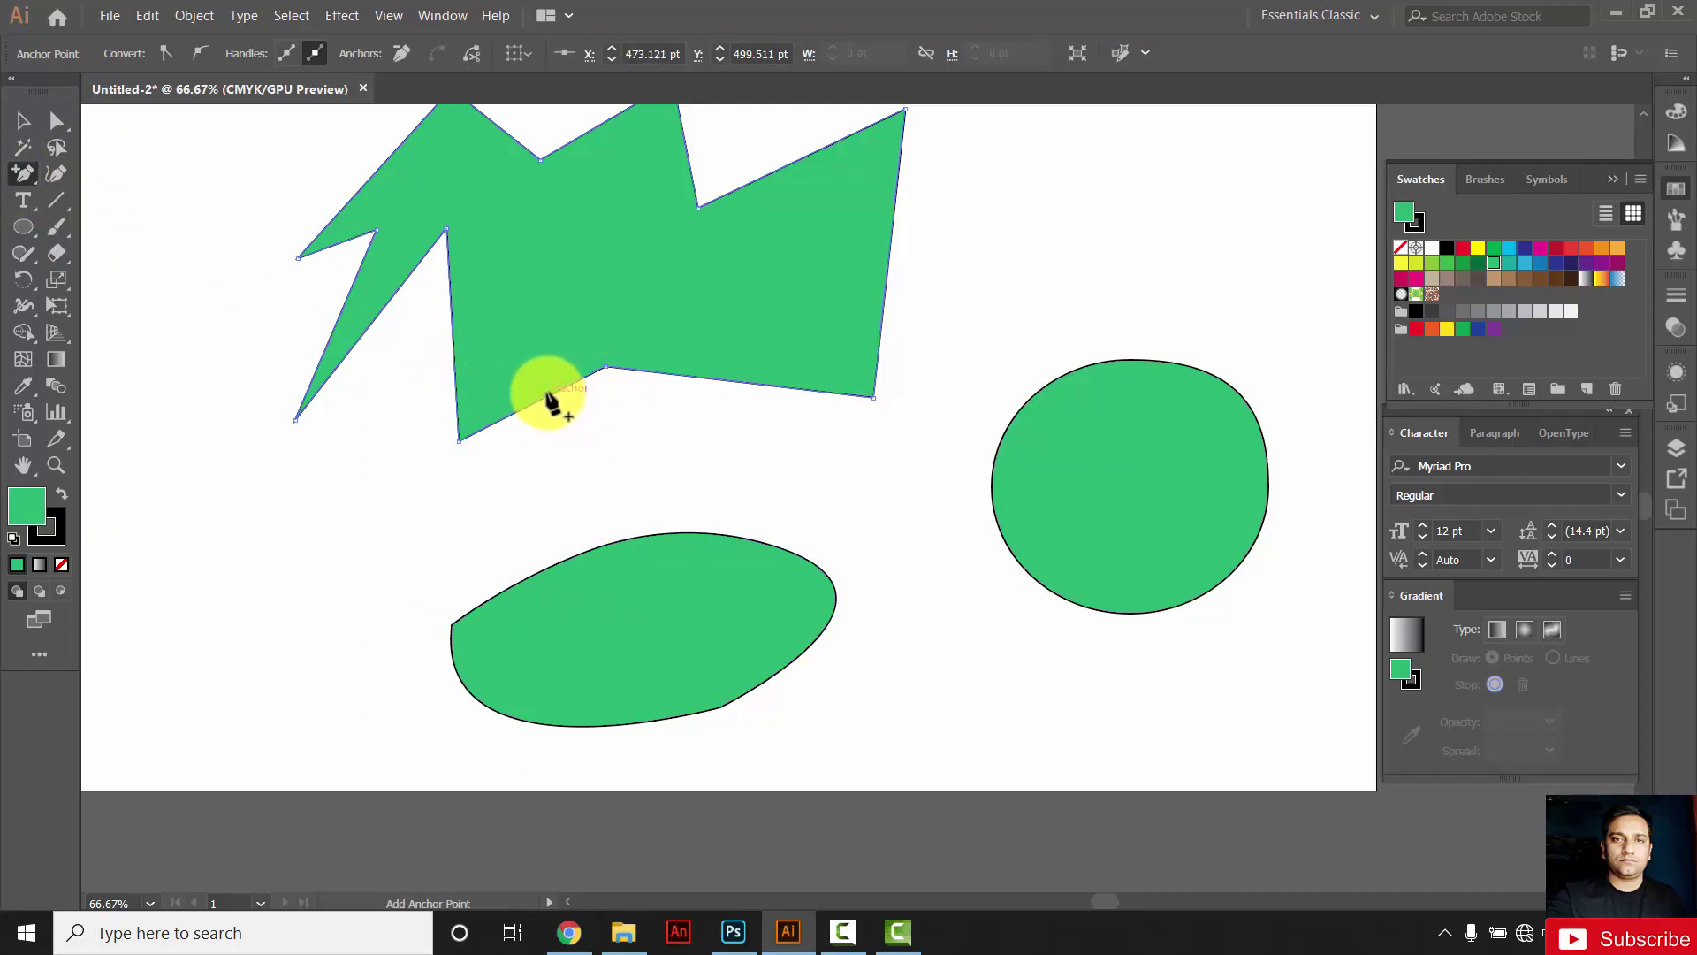
pyautogui.click(55, 121)
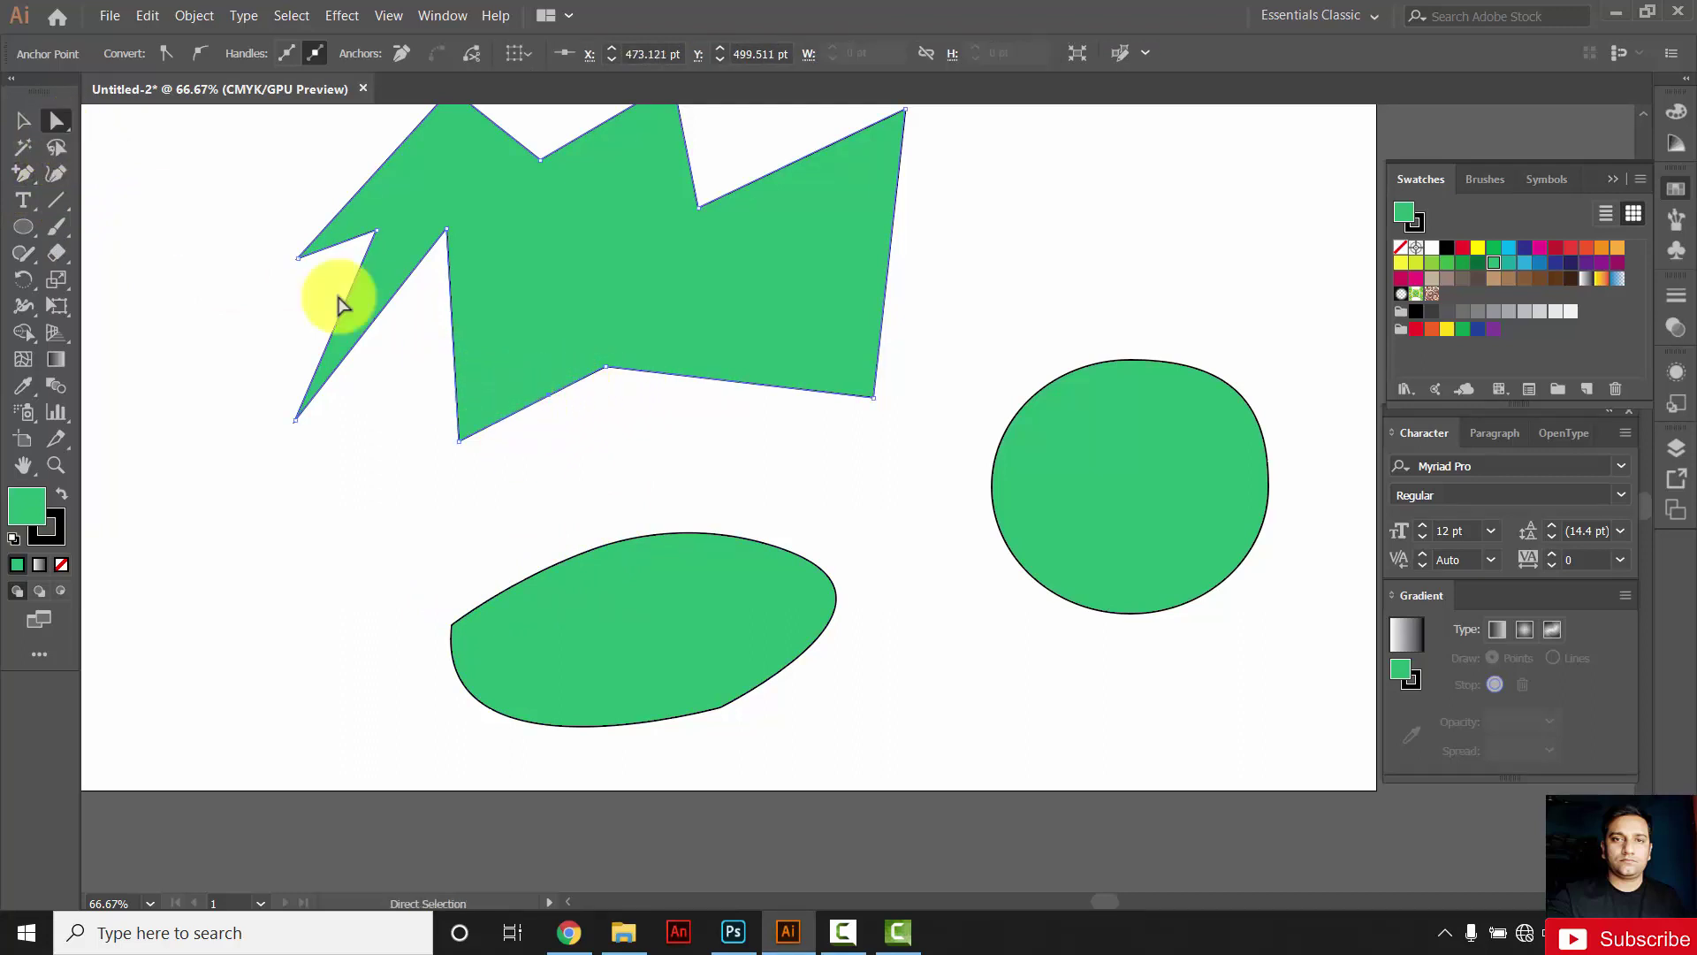
pyautogui.moveTo(549, 398); pyautogui.dragTo(561, 437)
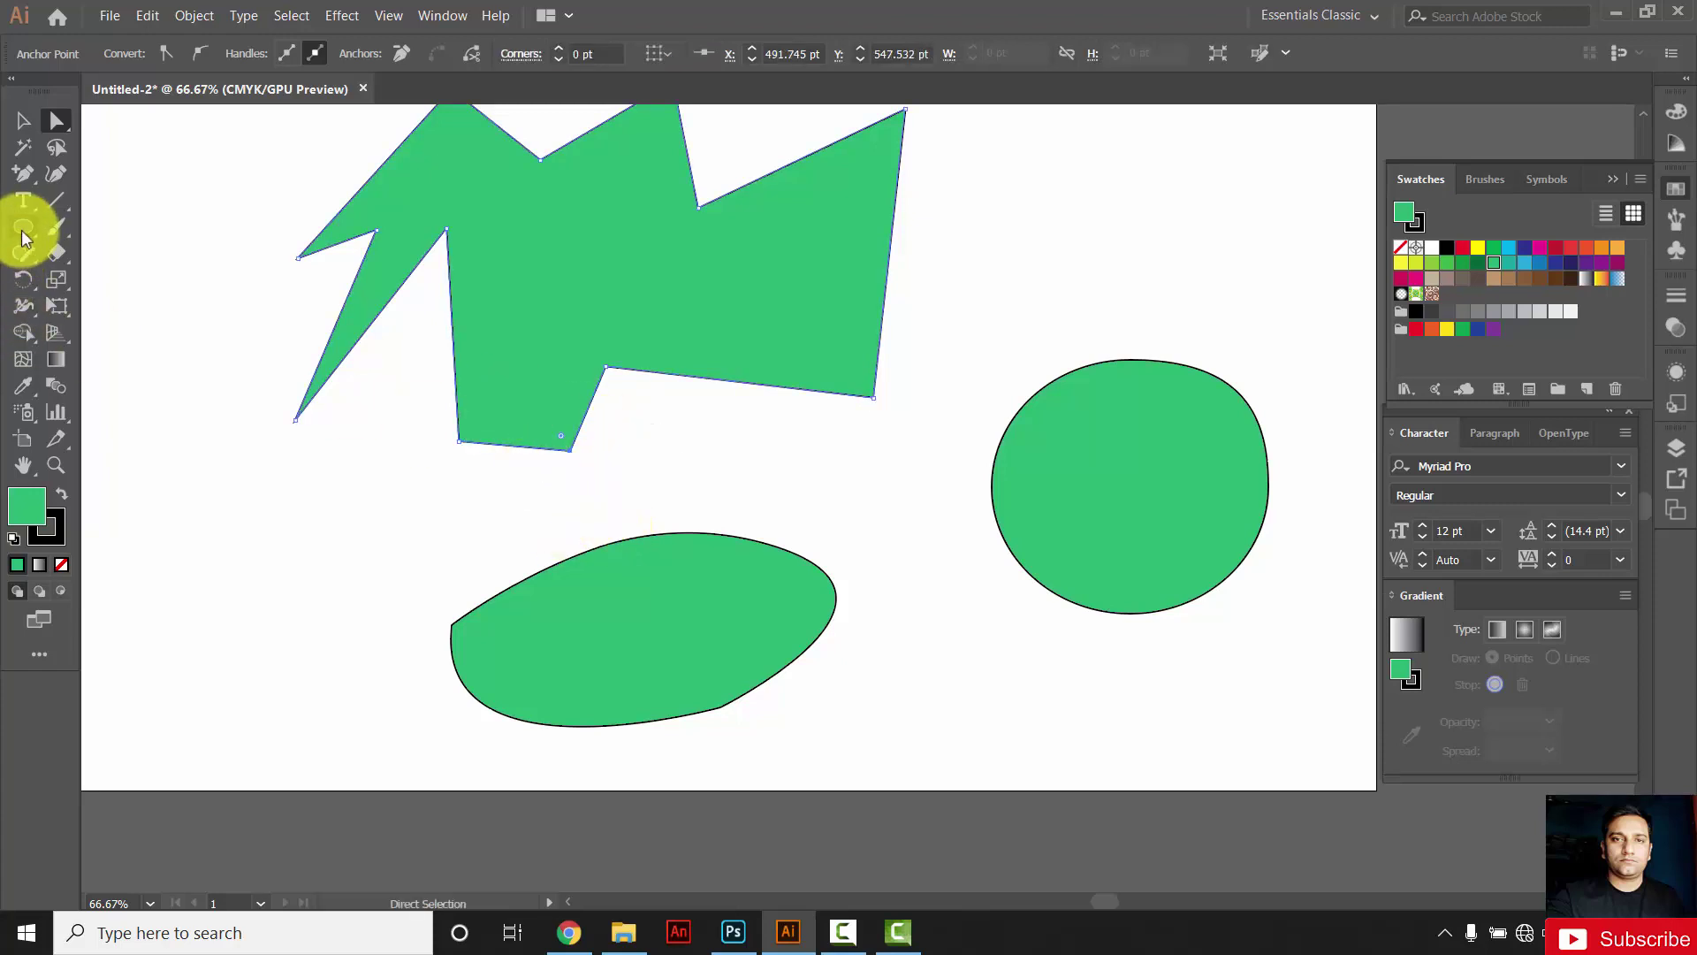
pyautogui.click(20, 179)
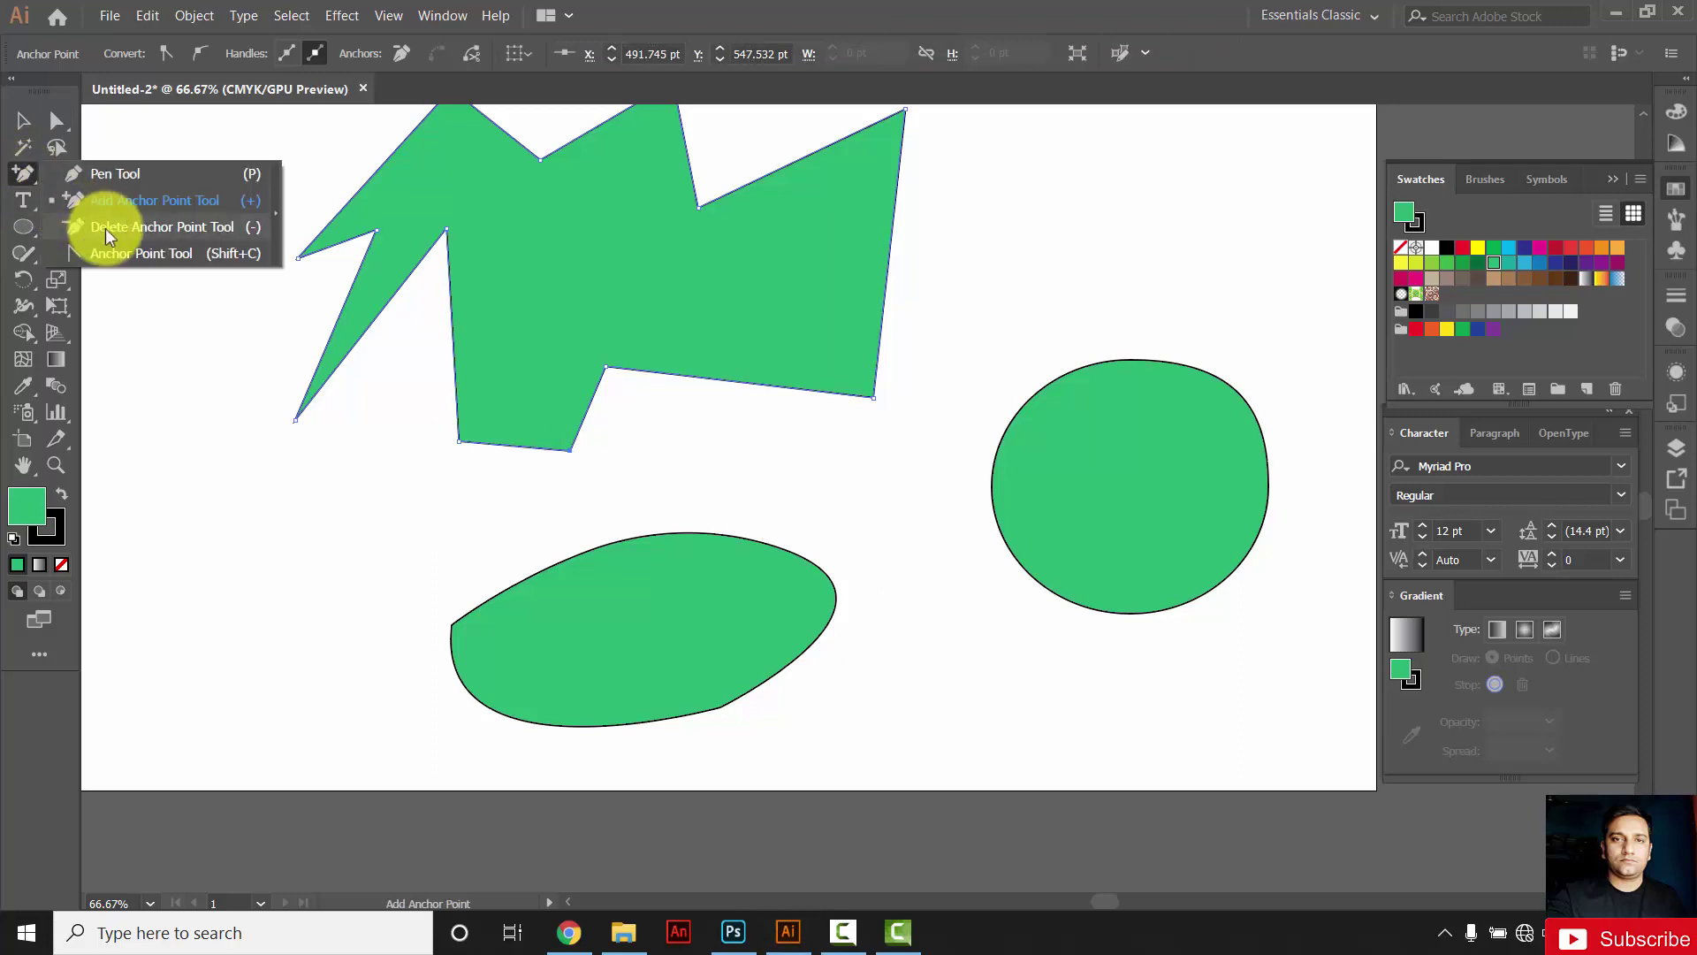
# Step: Delete three lower-edge anchors so the polygon edge runs diagonally to the top-right corner
pyautogui.click(104, 228)
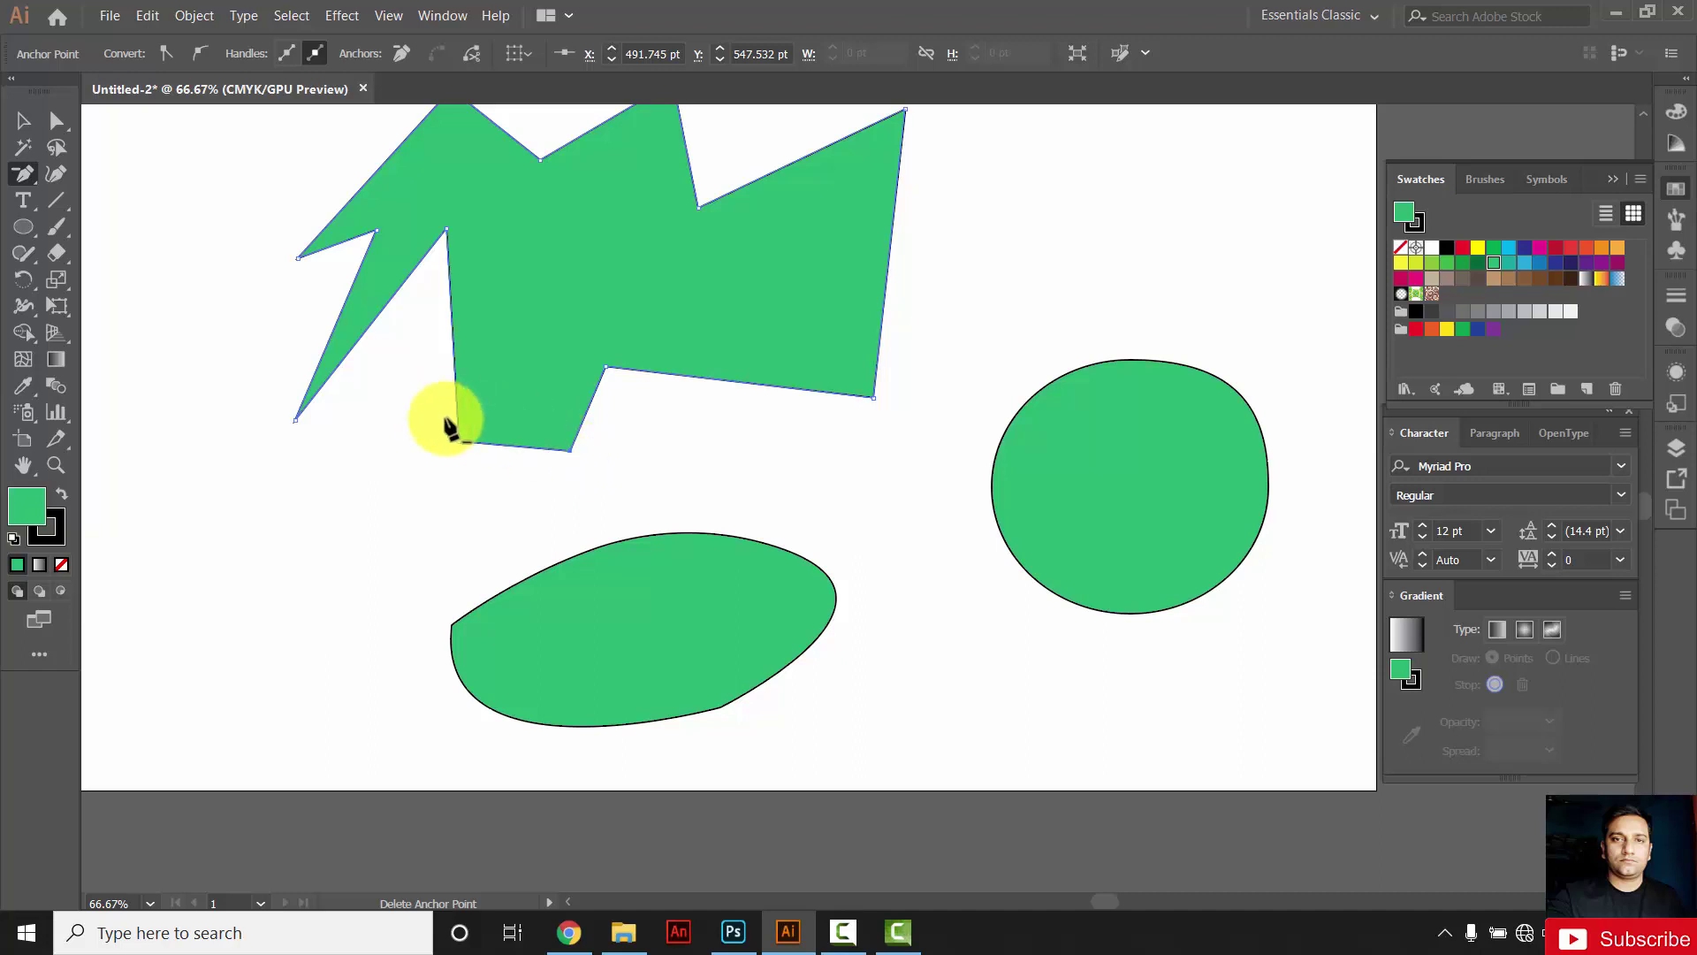
pyautogui.click(570, 450)
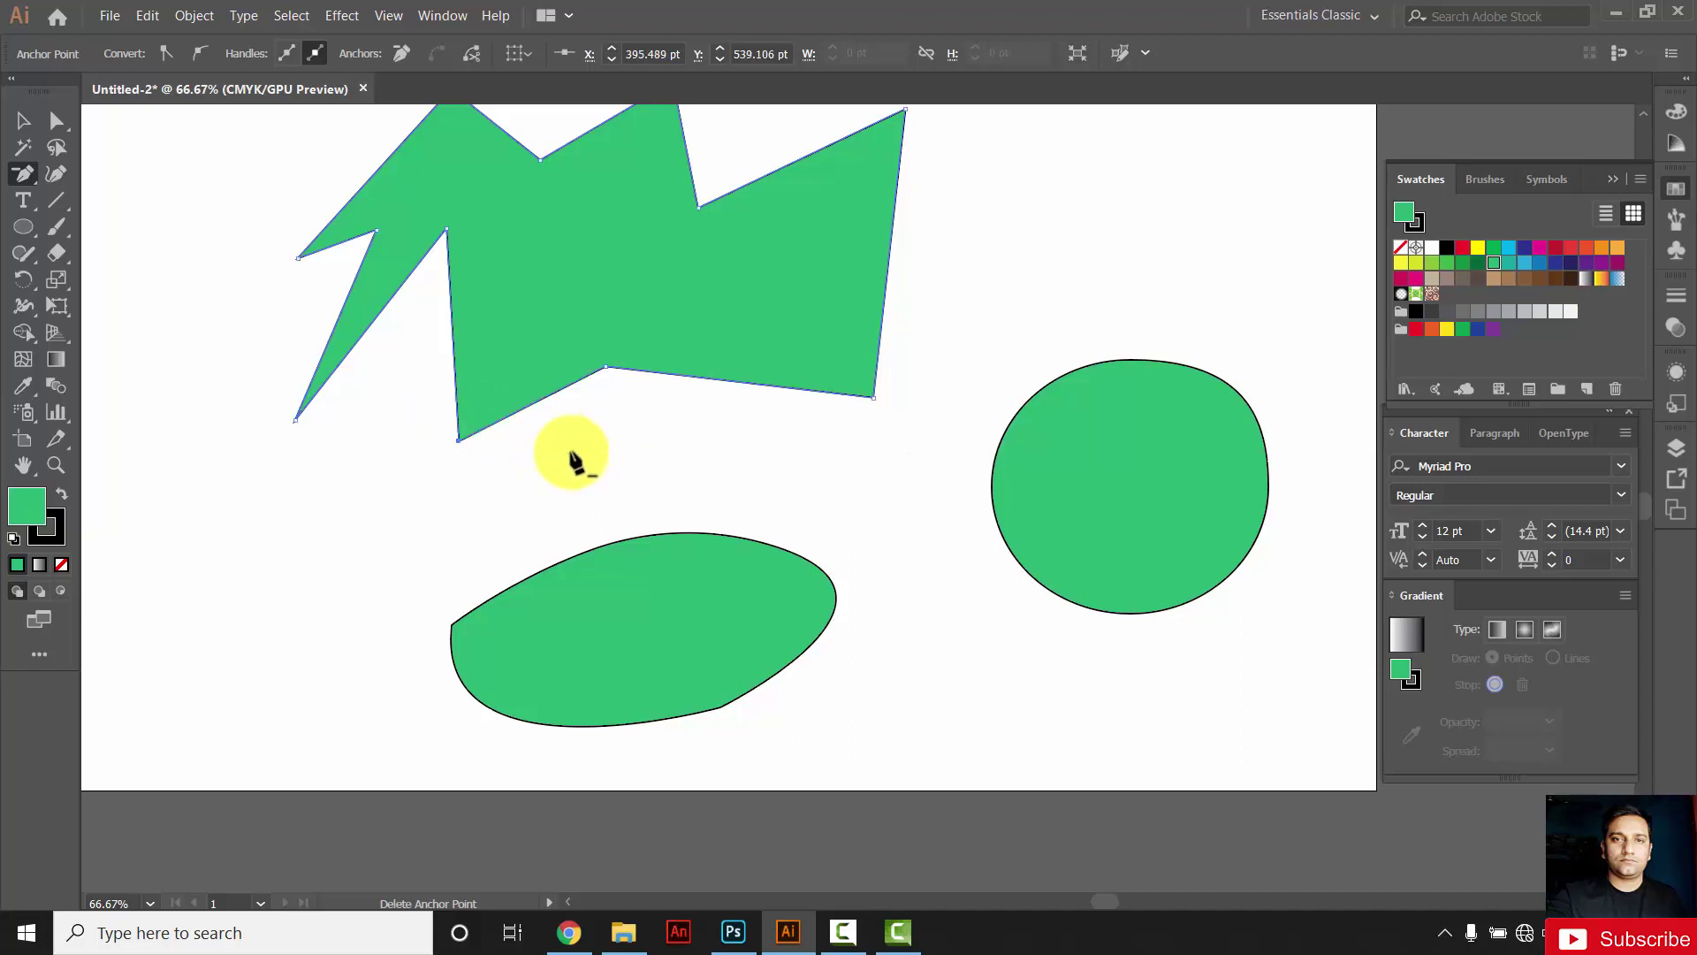
pyautogui.click(607, 368)
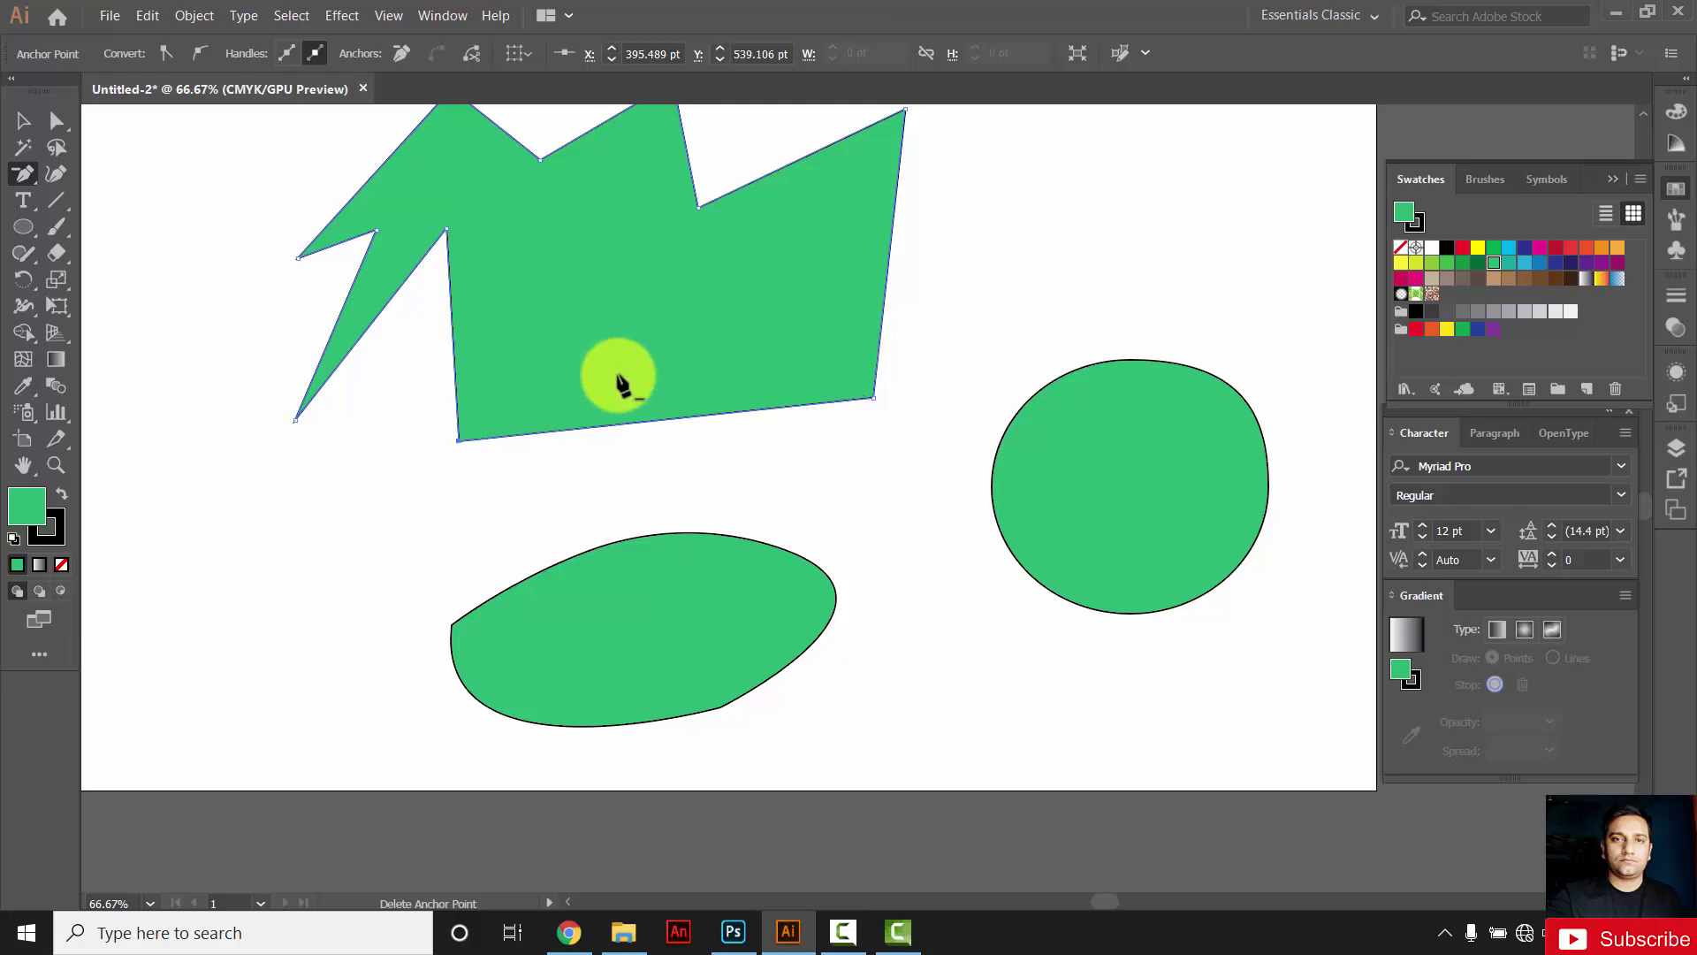
pyautogui.click(875, 400)
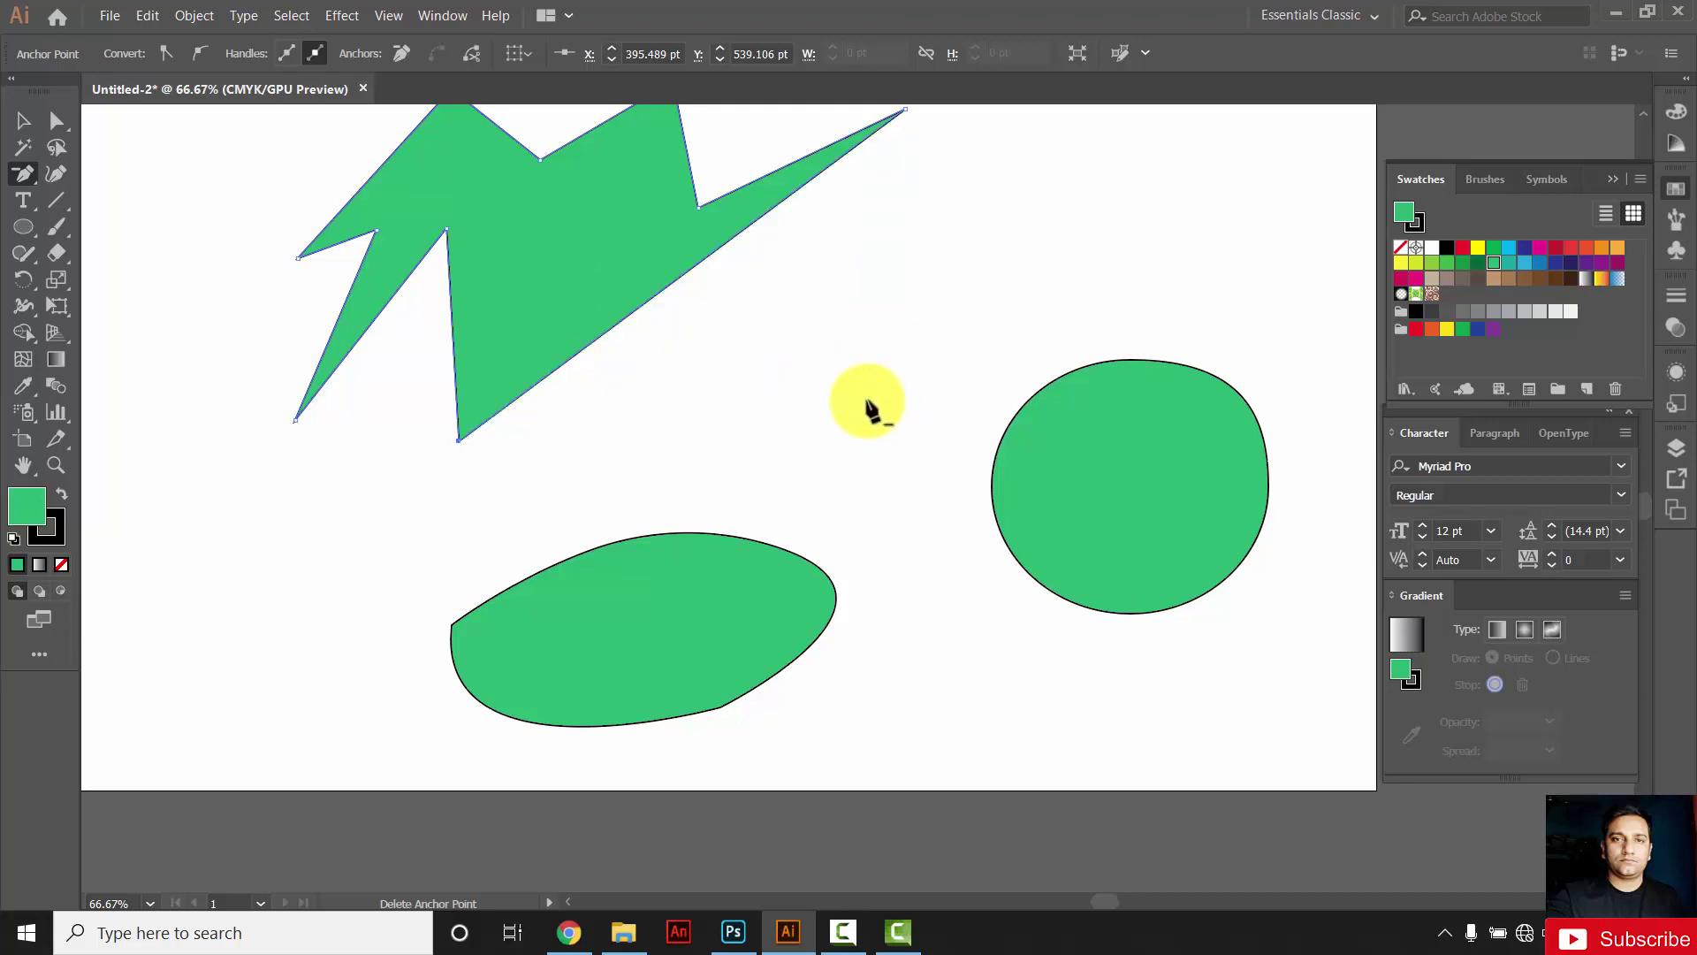
pyautogui.click(34, 165)
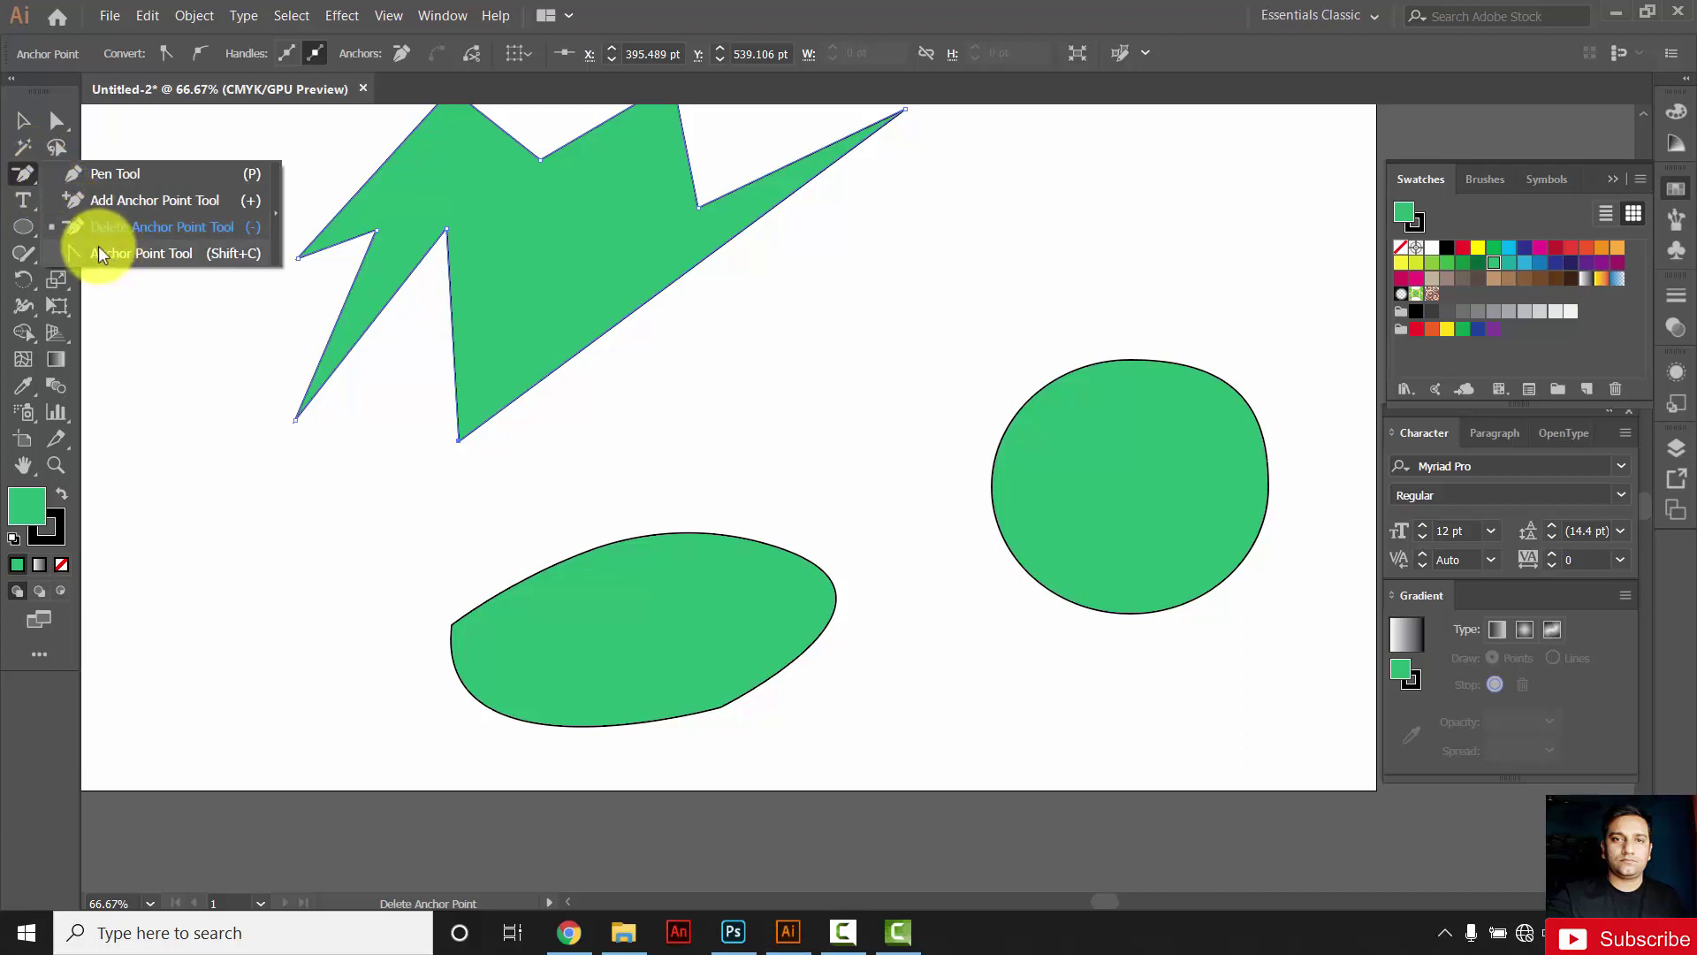
pyautogui.click(23, 120)
# Step: Zoom out and delete all three green shapes from the artboard
pyautogui.click(232, 311)
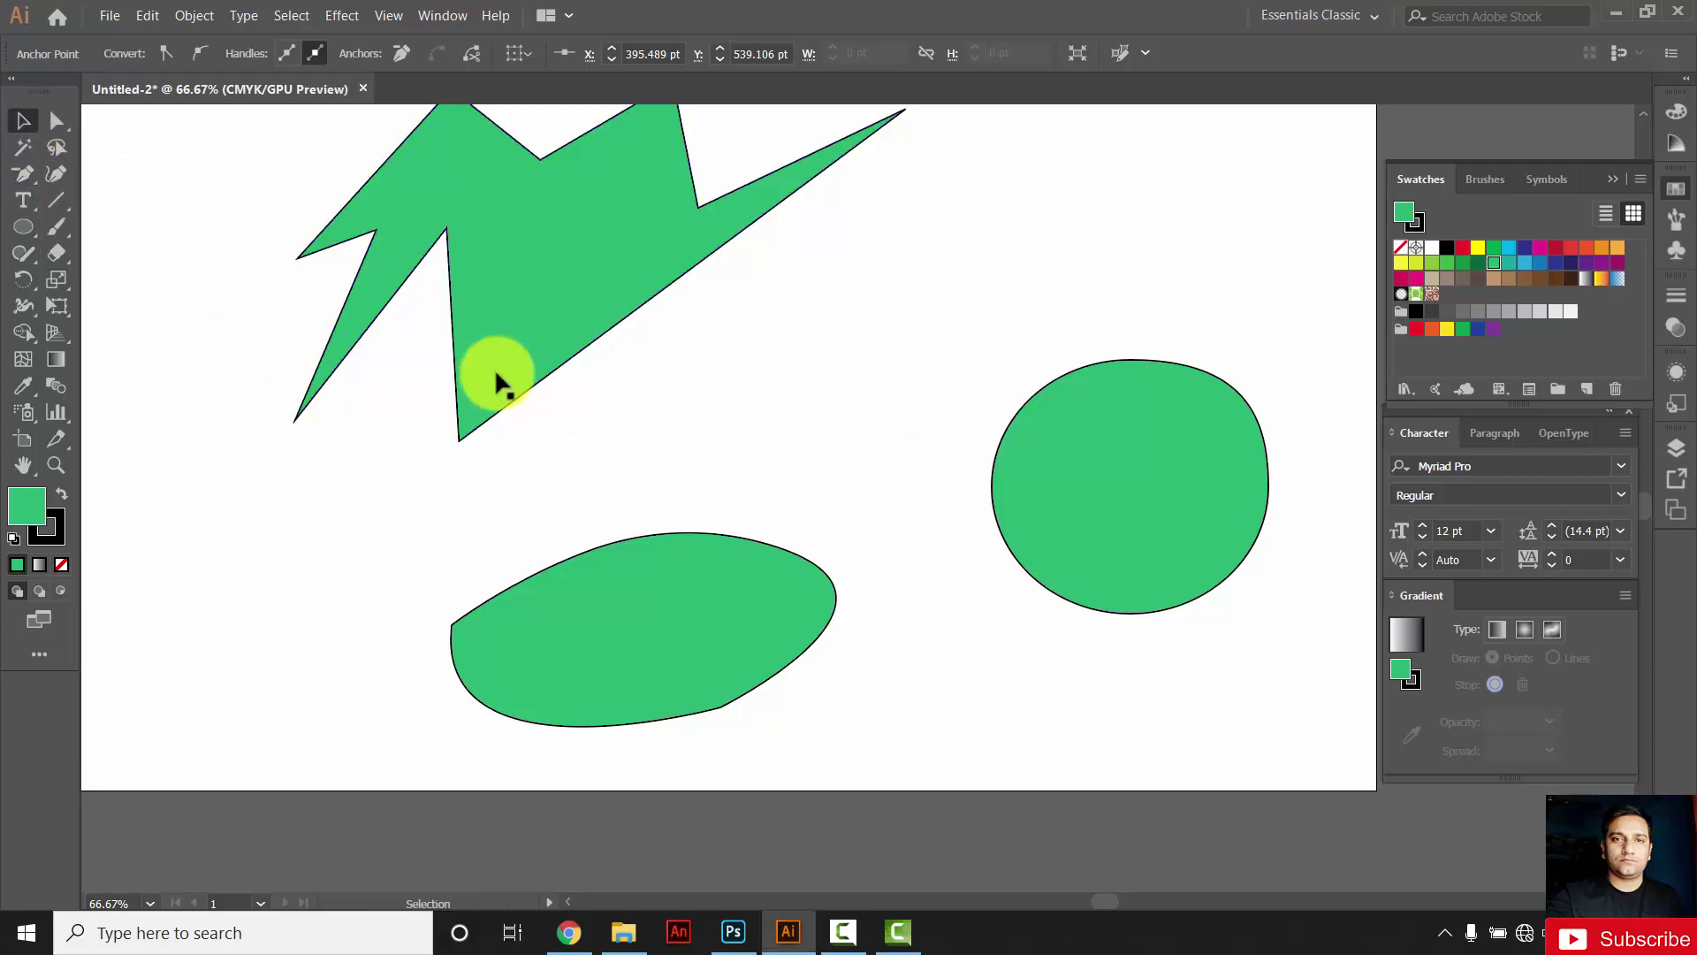
pyautogui.scroll(-2, 493, 375)
pyautogui.moveTo(415, 269); pyautogui.dragTo(949, 611)
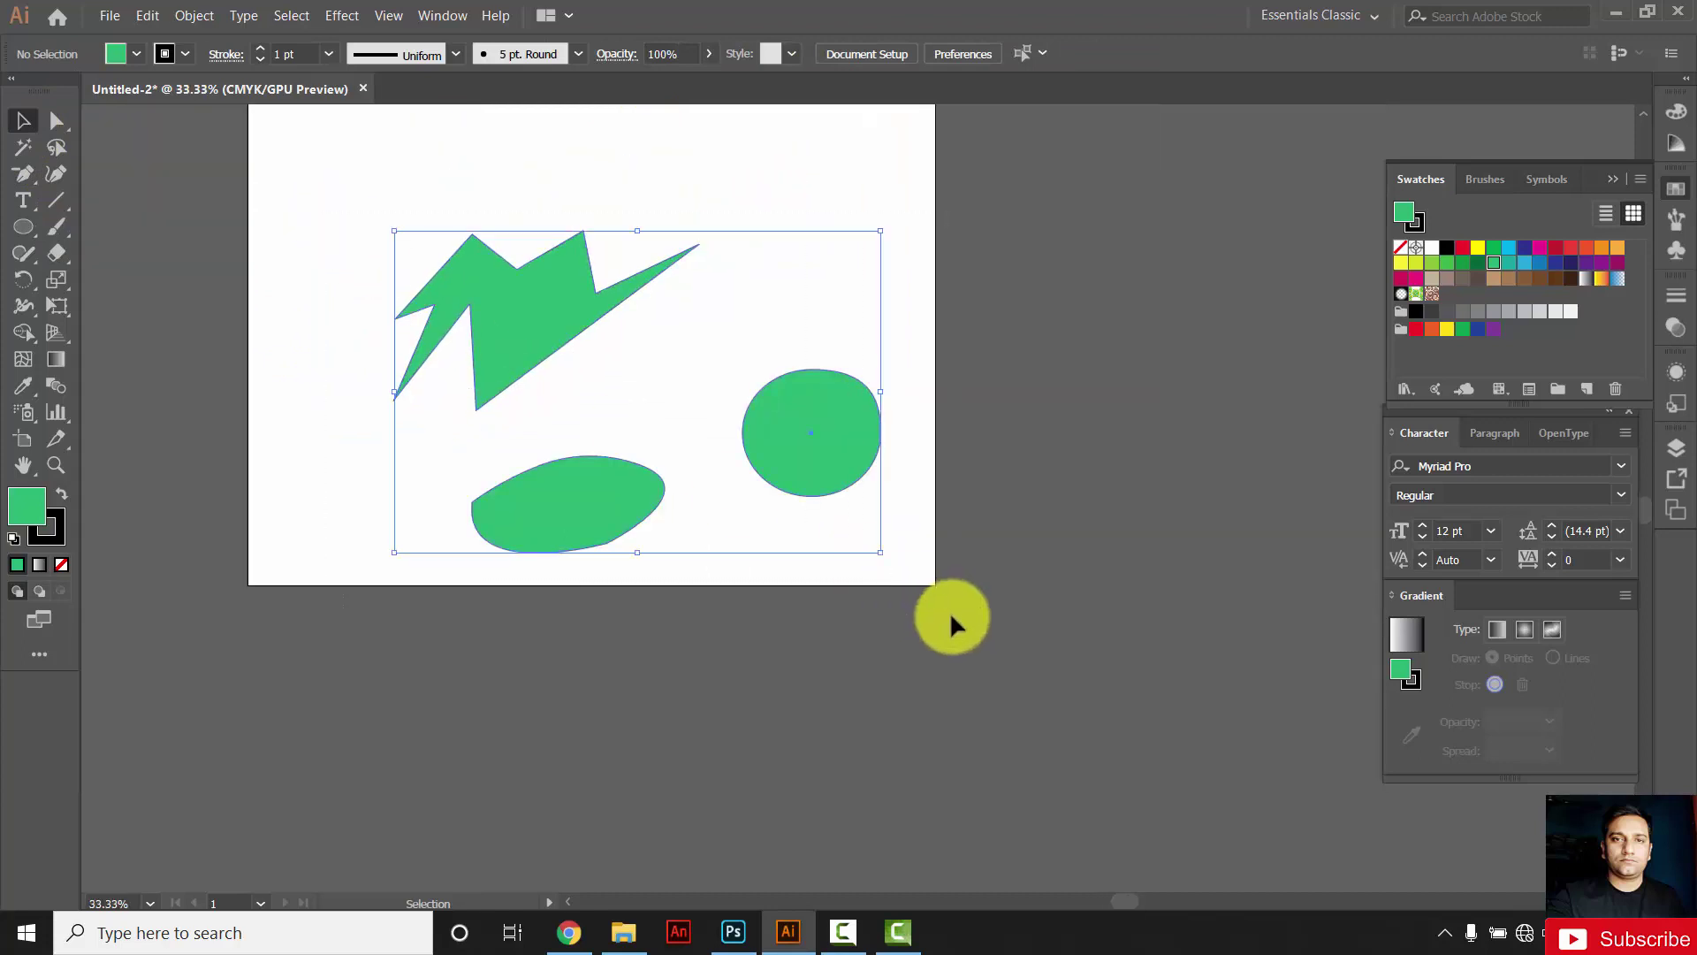
pyautogui.press('Delete')
# Step: Zoom back in and draw one large circle with the Ellipse Tool
pyautogui.scroll(2, 447, 264)
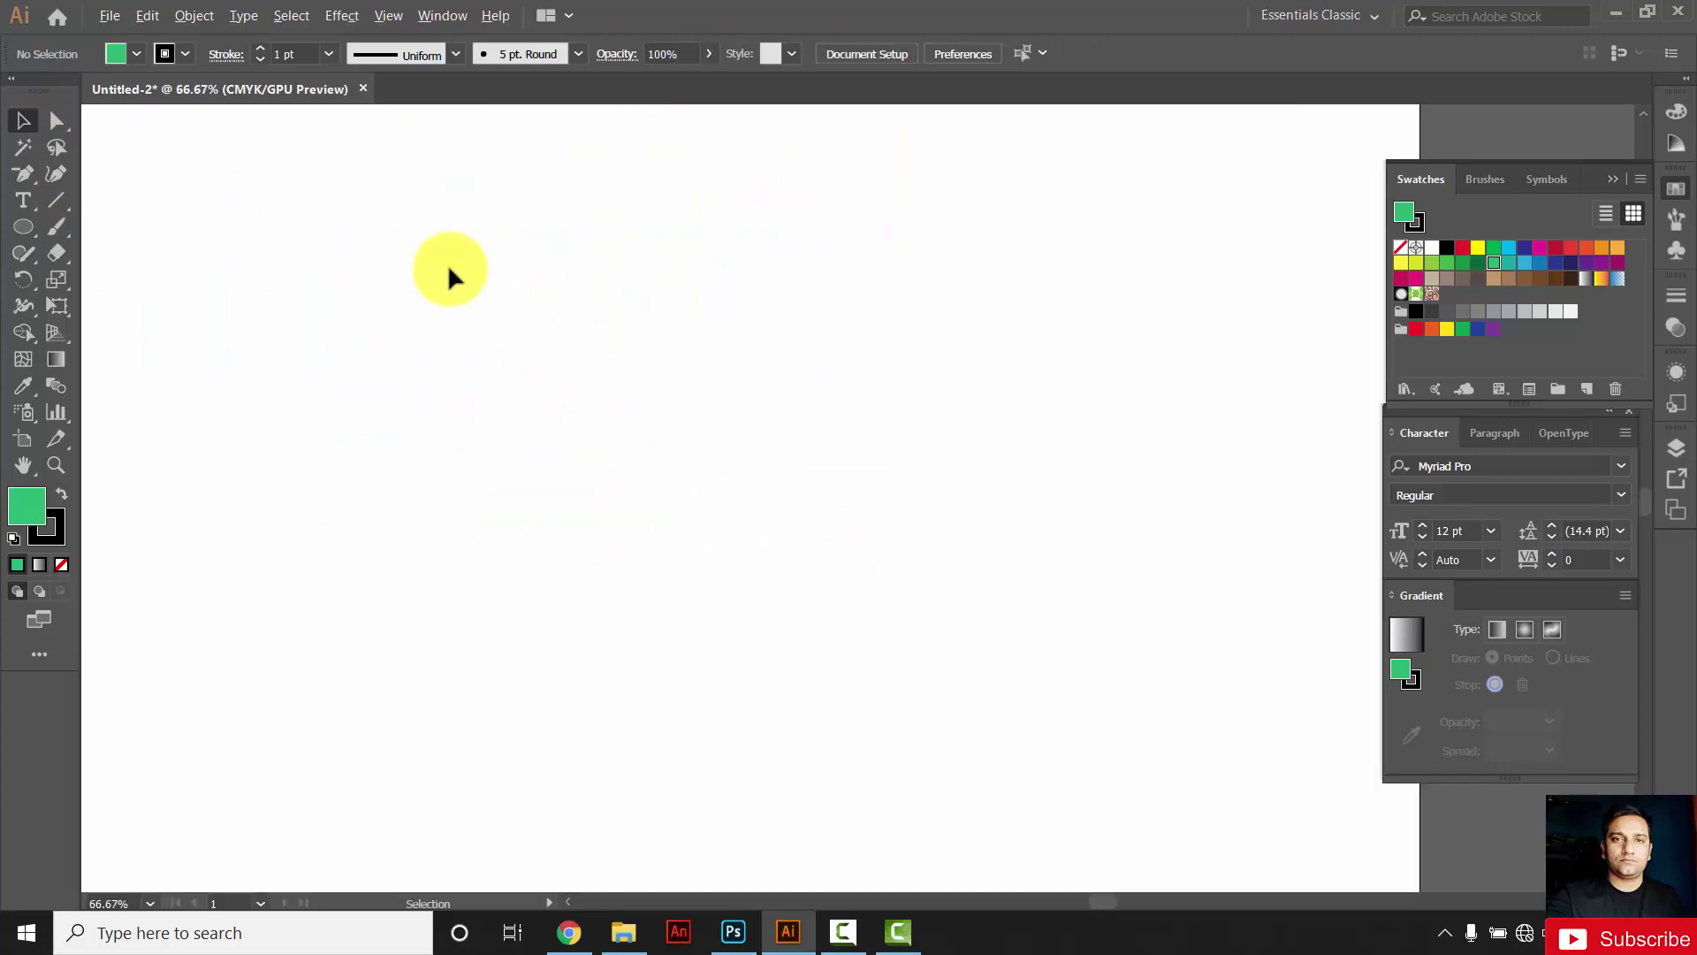
pyautogui.click(24, 226)
pyautogui.moveTo(436, 227); pyautogui.dragTo(897, 699)
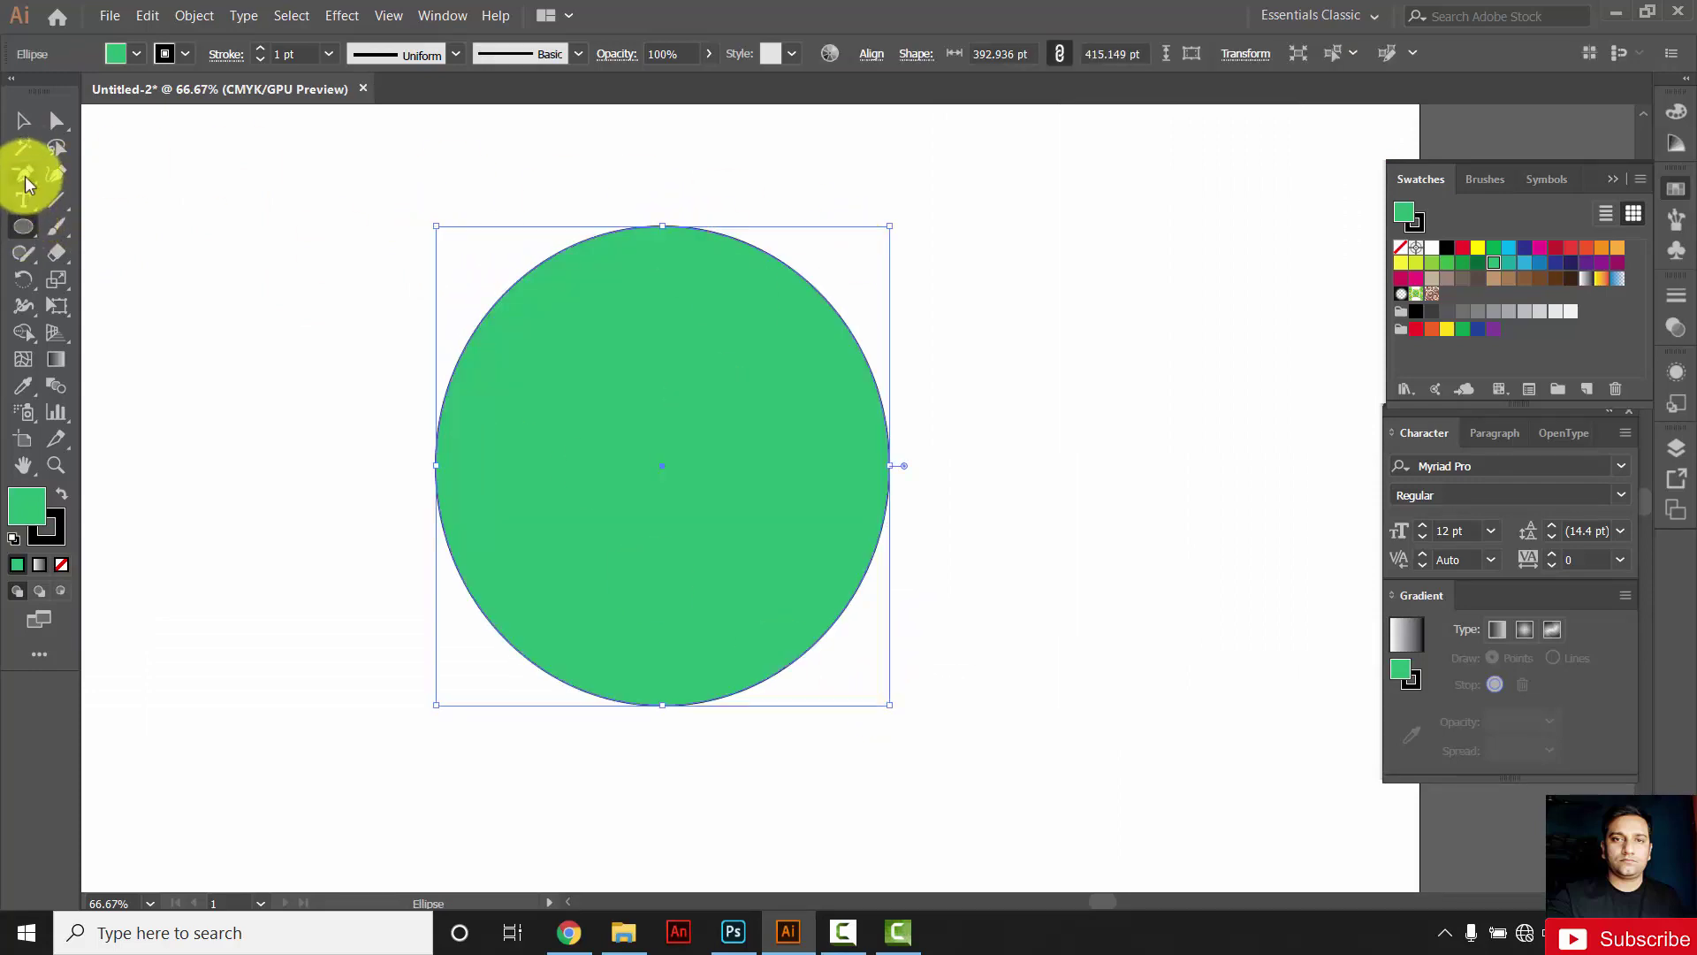
pyautogui.moveTo(24, 173); pyautogui.dragTo(93, 230)
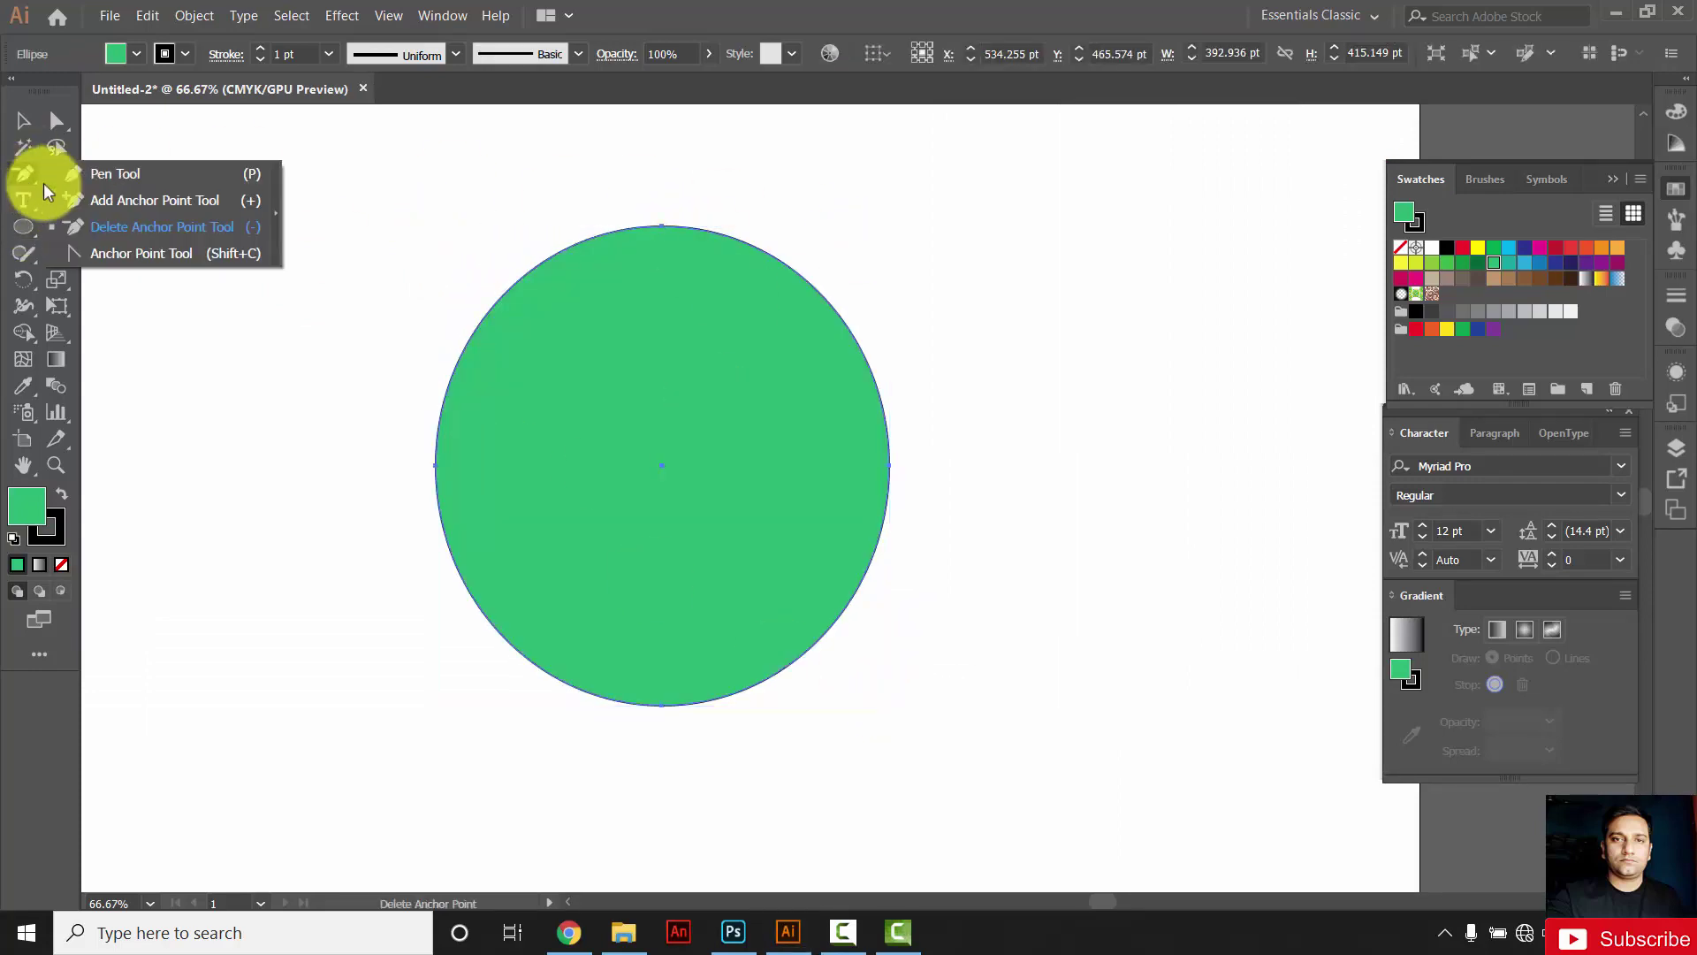
# Step: Tilt the circle's bottom anchor handles down-left with Direct Selection, then undo both handle changes
pyautogui.click(122, 258)
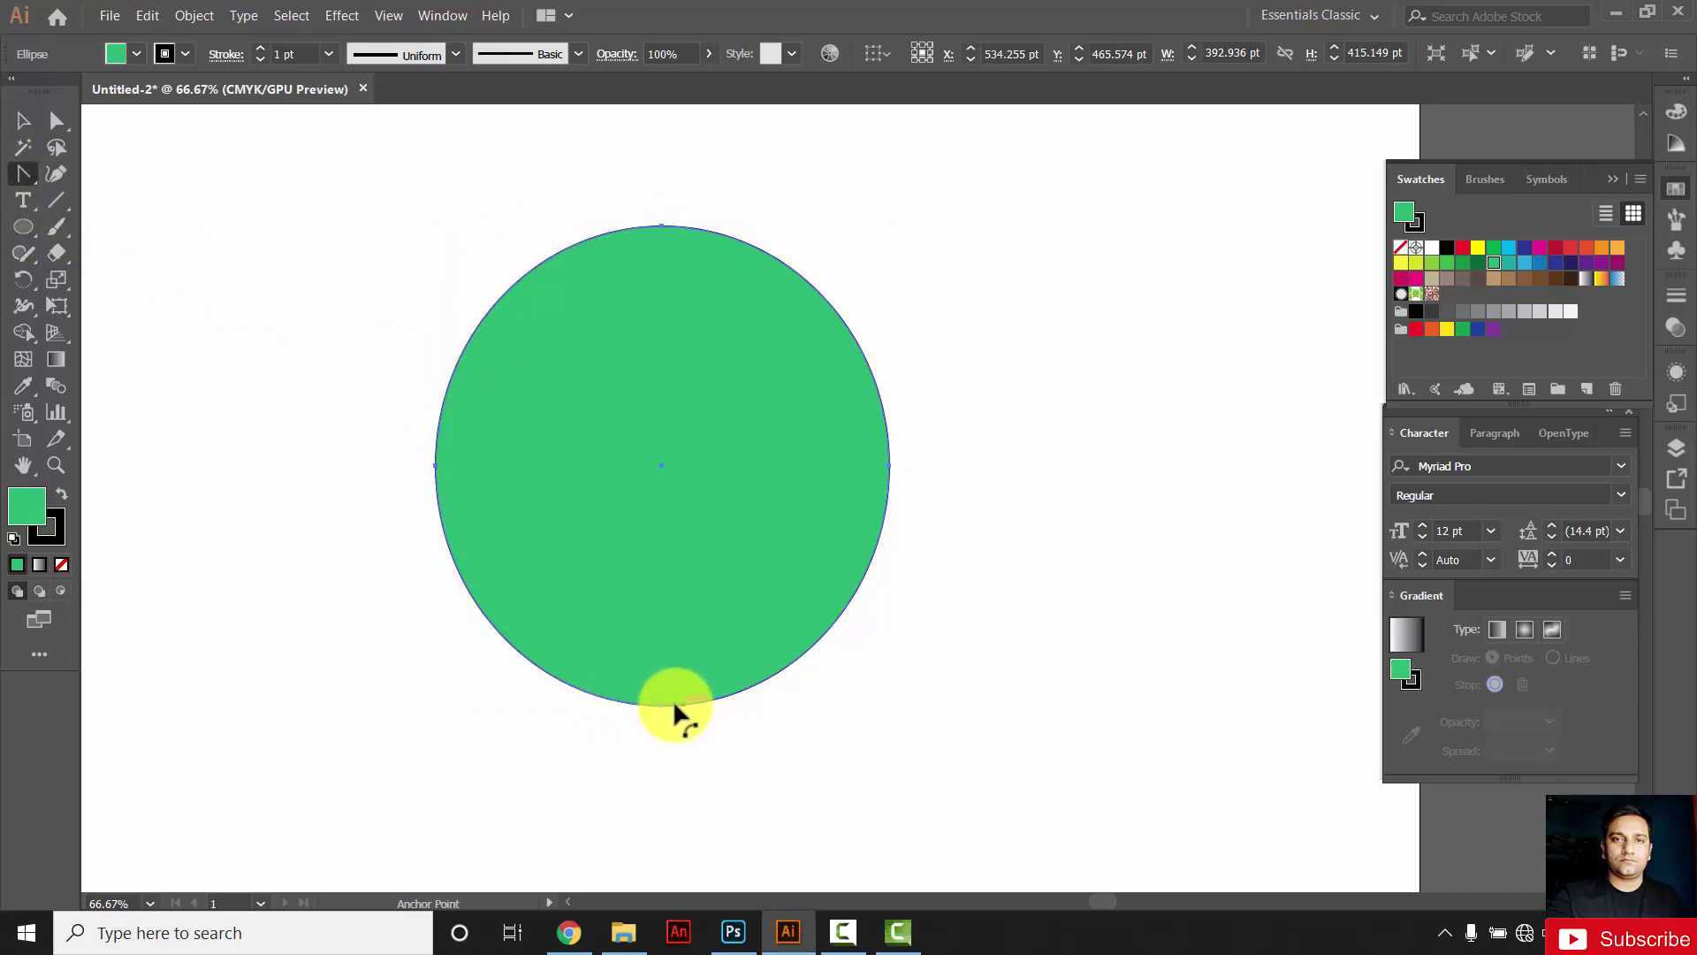
pyautogui.click(57, 121)
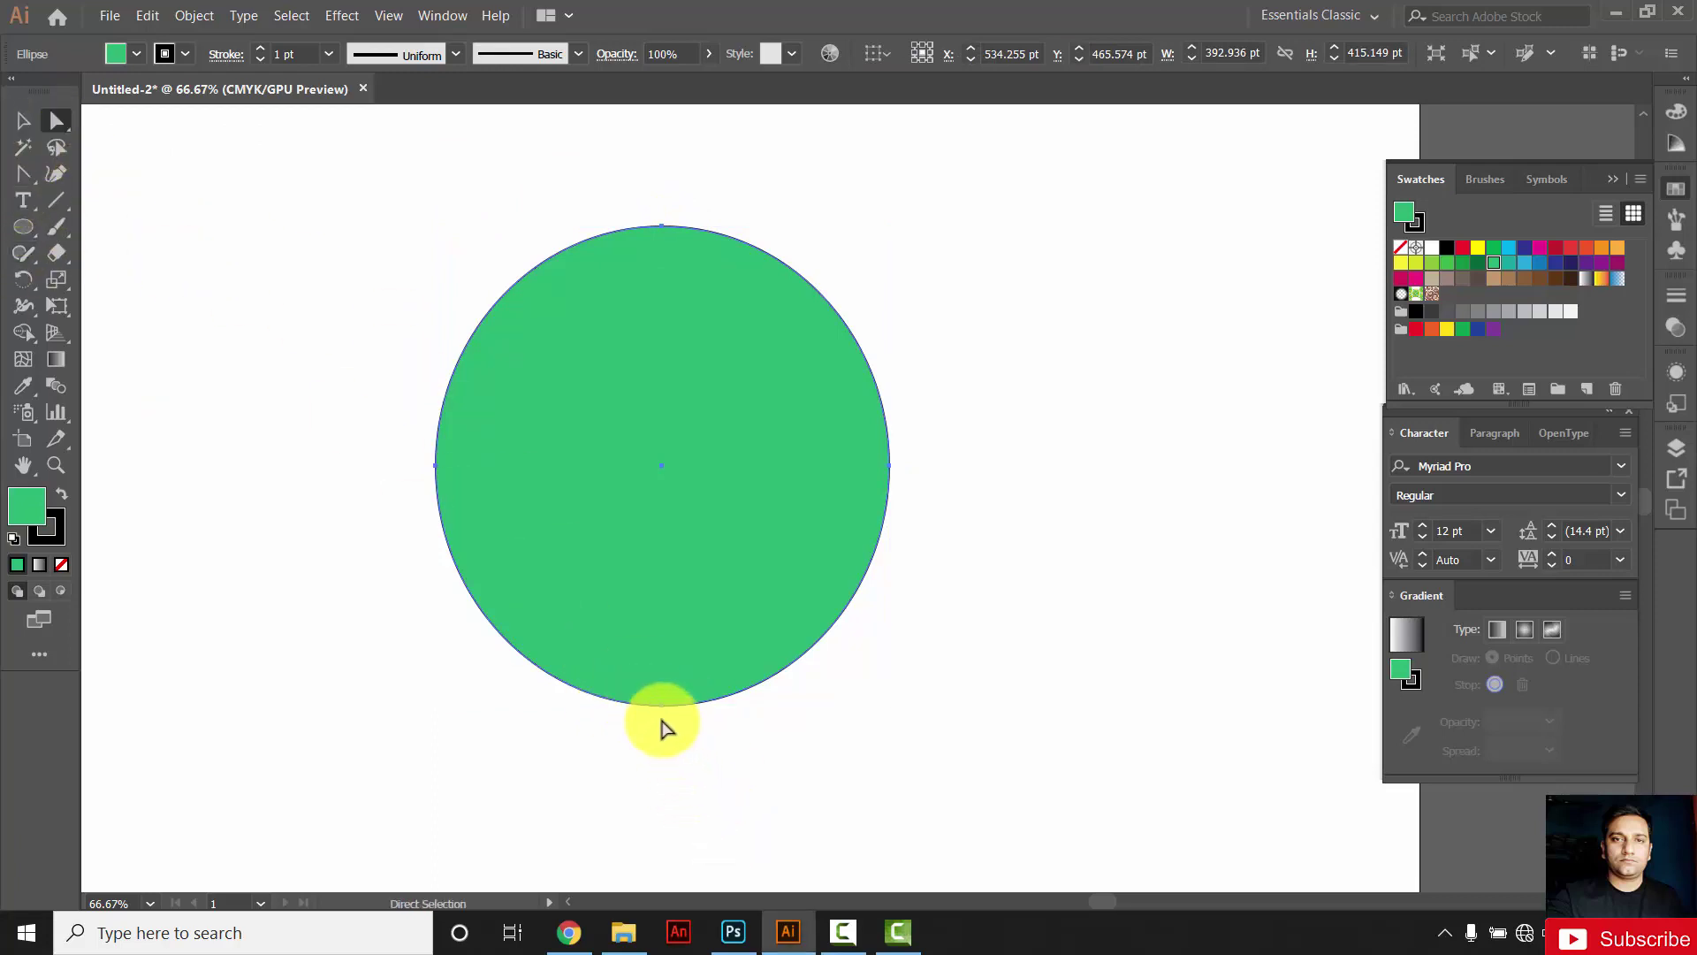
pyautogui.click(661, 705)
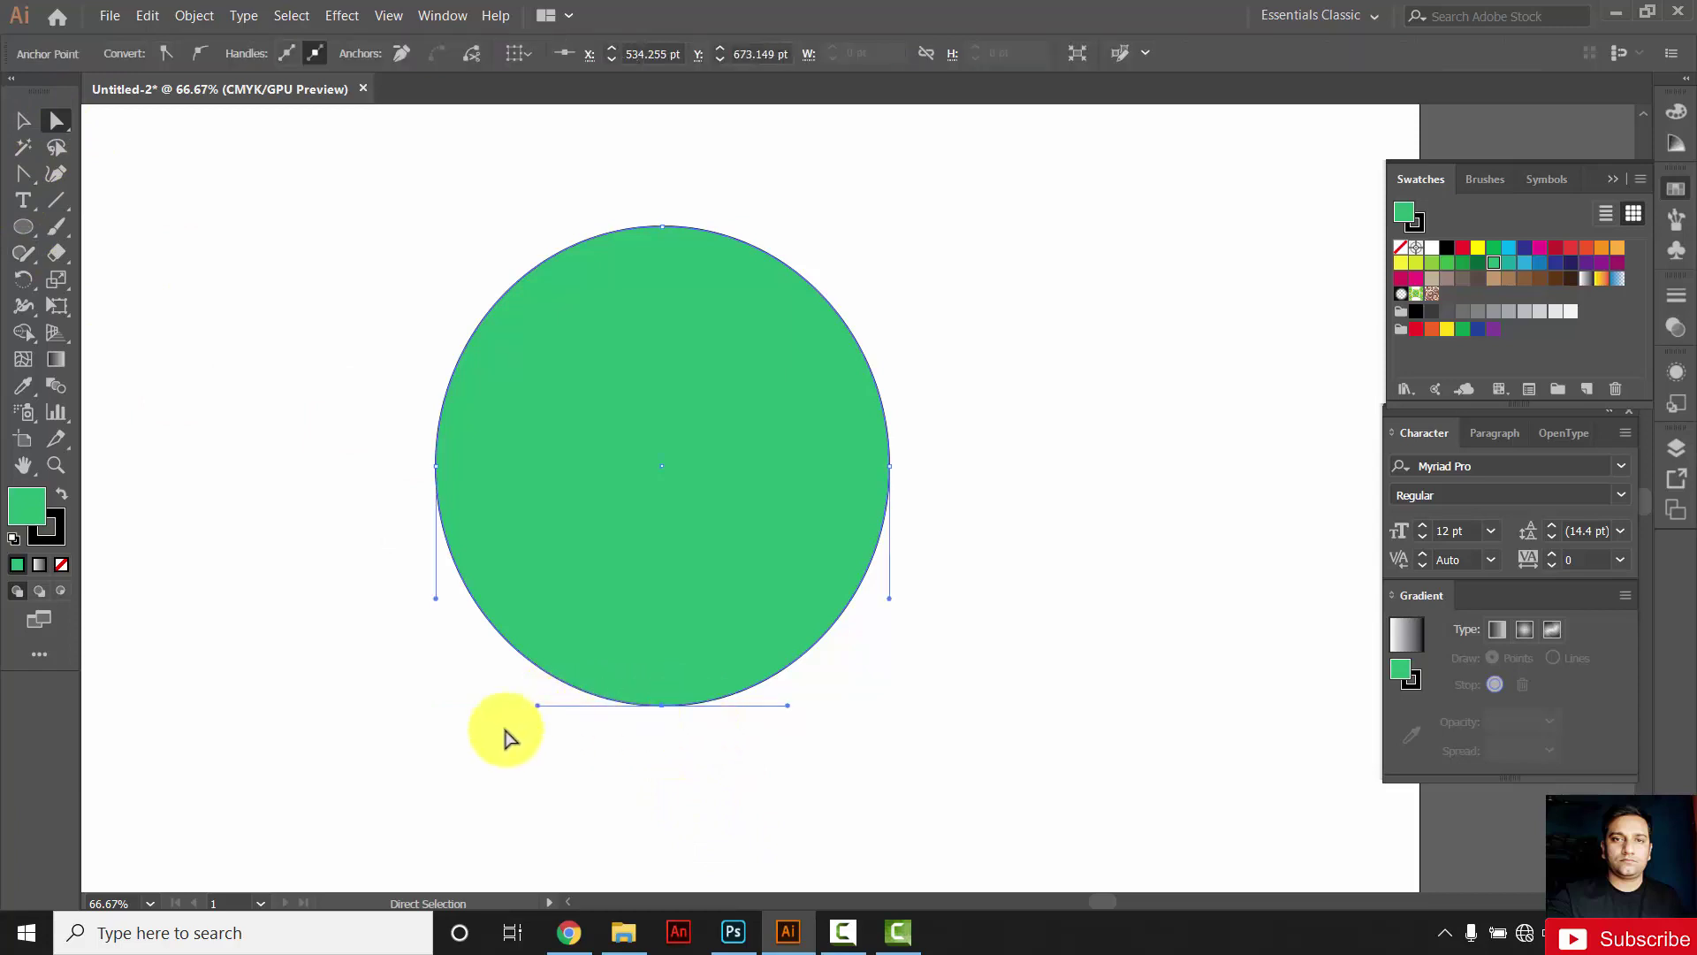
pyautogui.moveTo(535, 706); pyautogui.dragTo(510, 750)
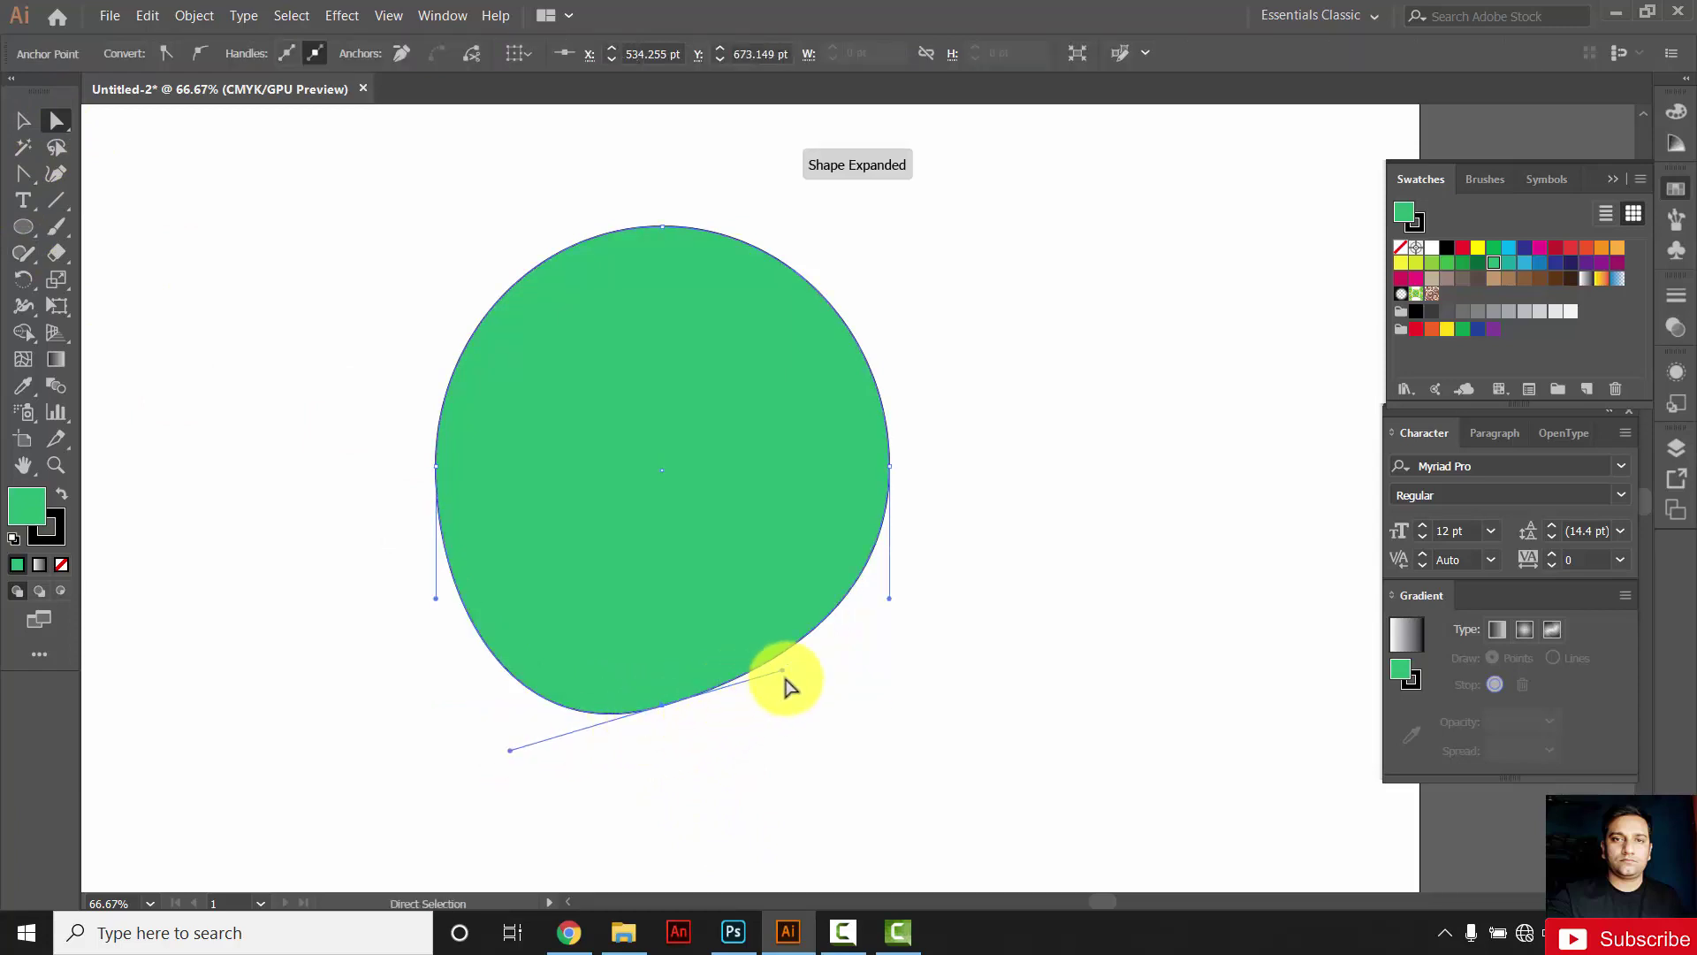
pyautogui.moveTo(784, 679); pyautogui.dragTo(800, 712)
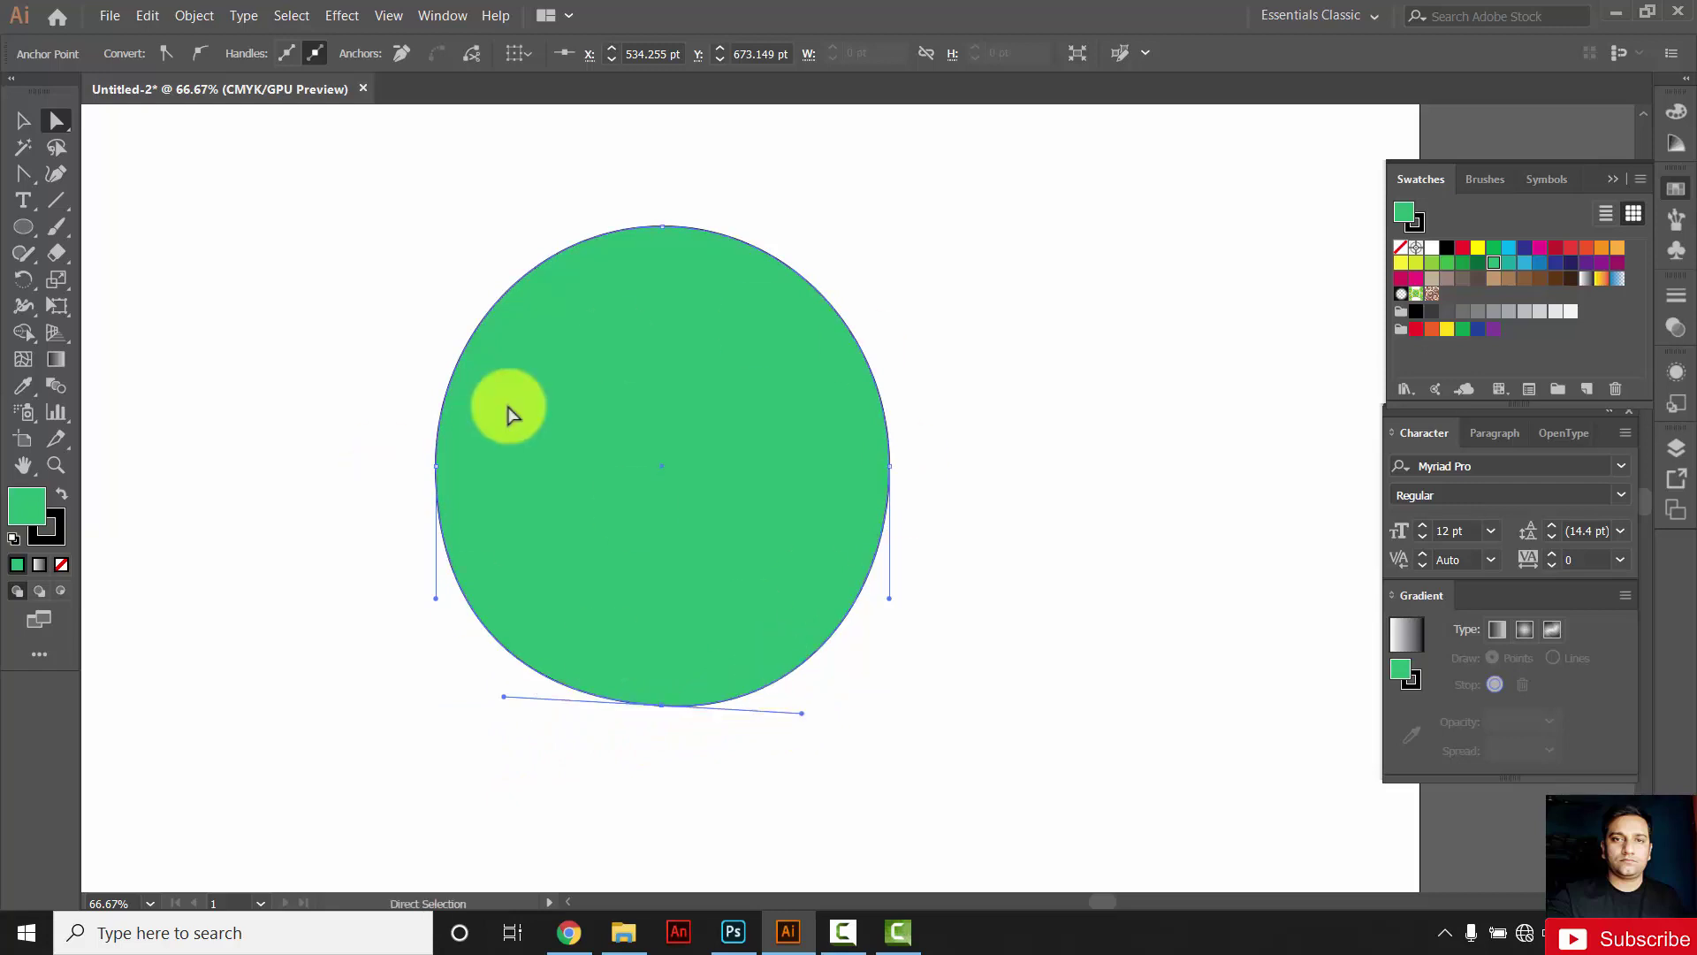
pyautogui.hotkey('ctrl', 'z')
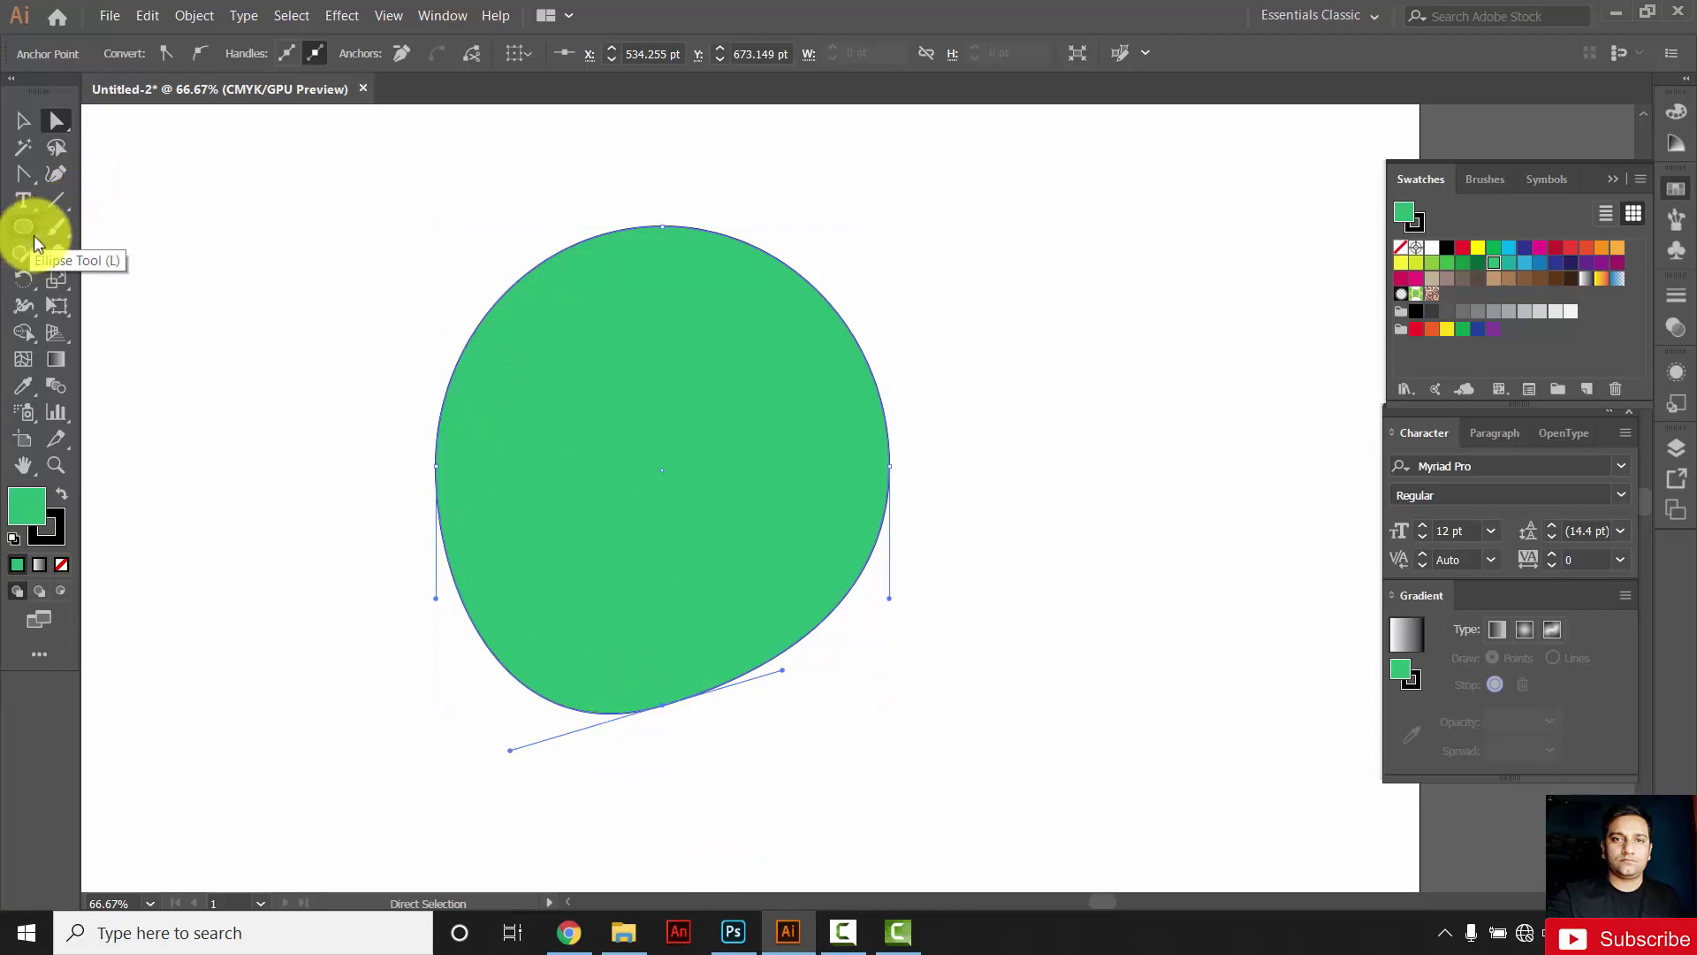
pyautogui.hotkey('ctrl', 'z')
# Step: Convert the circle's bottom anchor to a corner and pull it down into a teardrop point
pyautogui.click(24, 175)
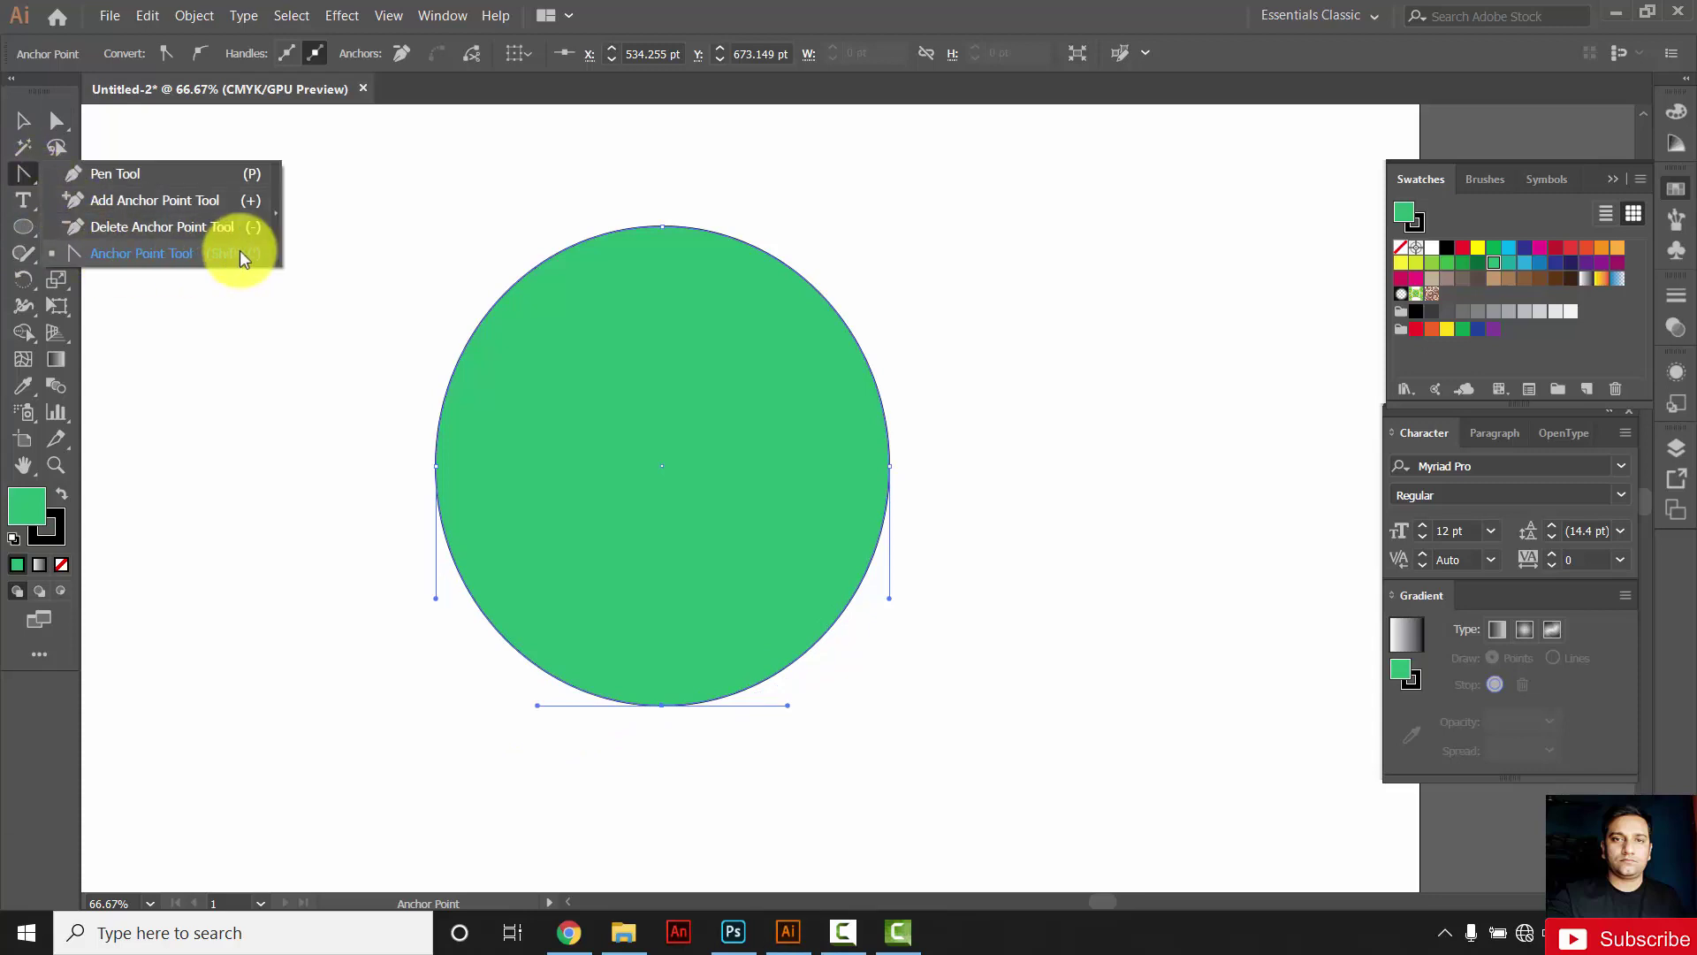
pyautogui.click(240, 251)
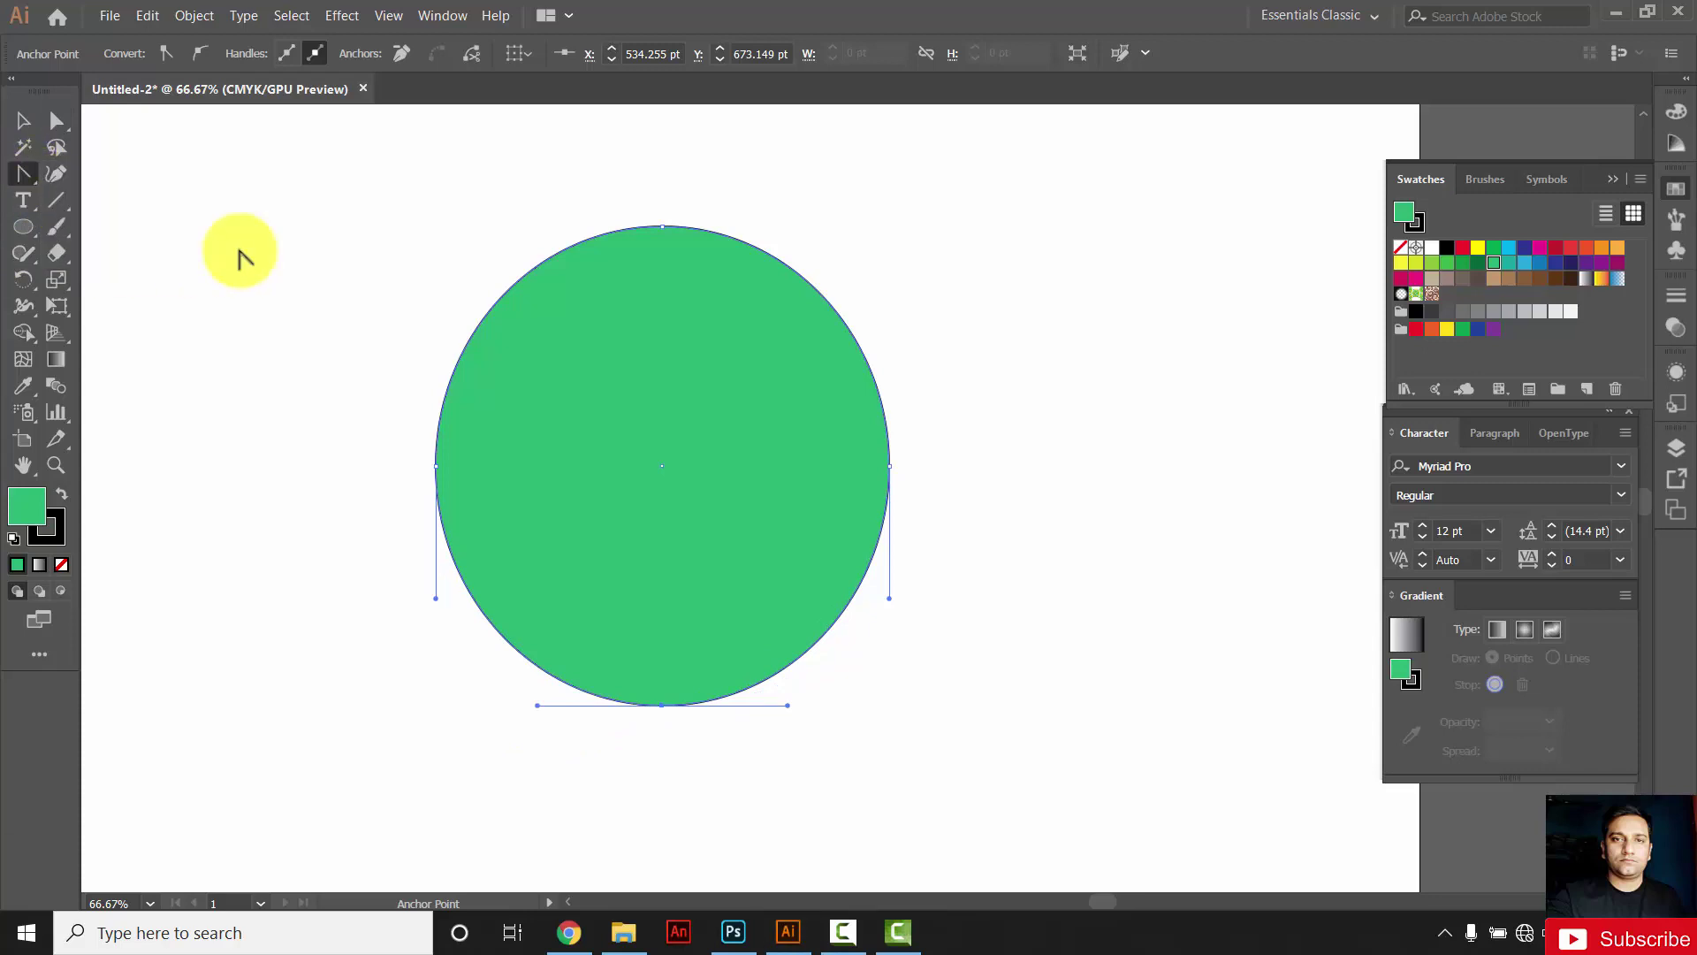
pyautogui.click(662, 706)
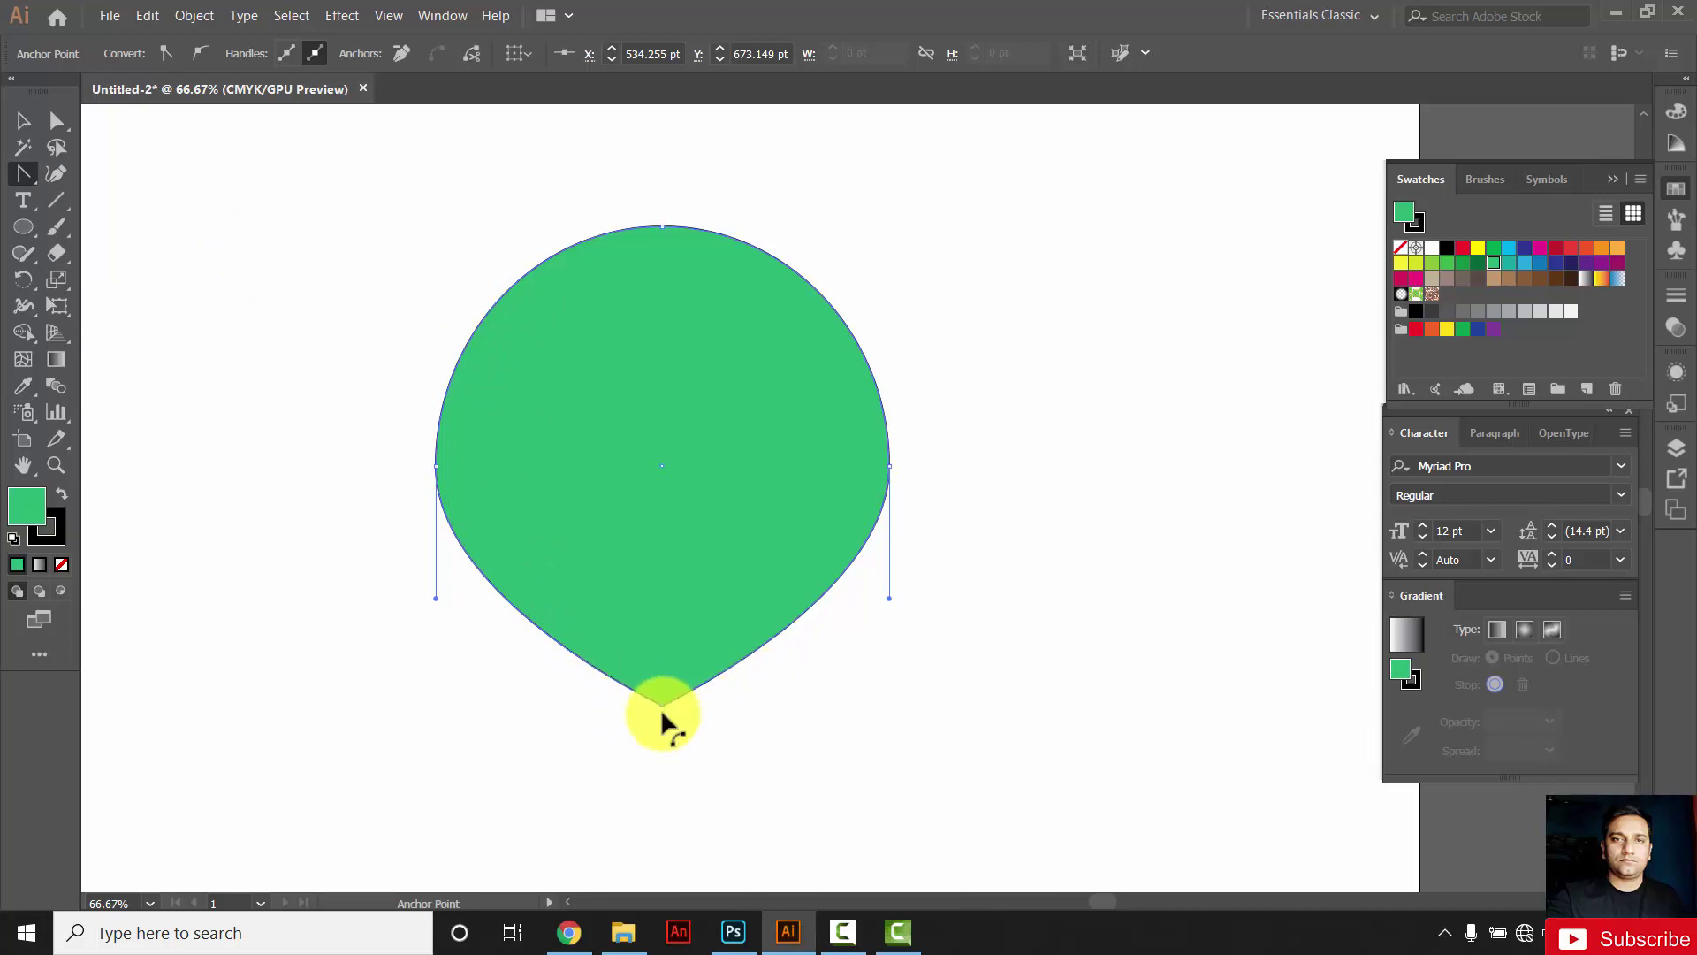
pyautogui.click(56, 120)
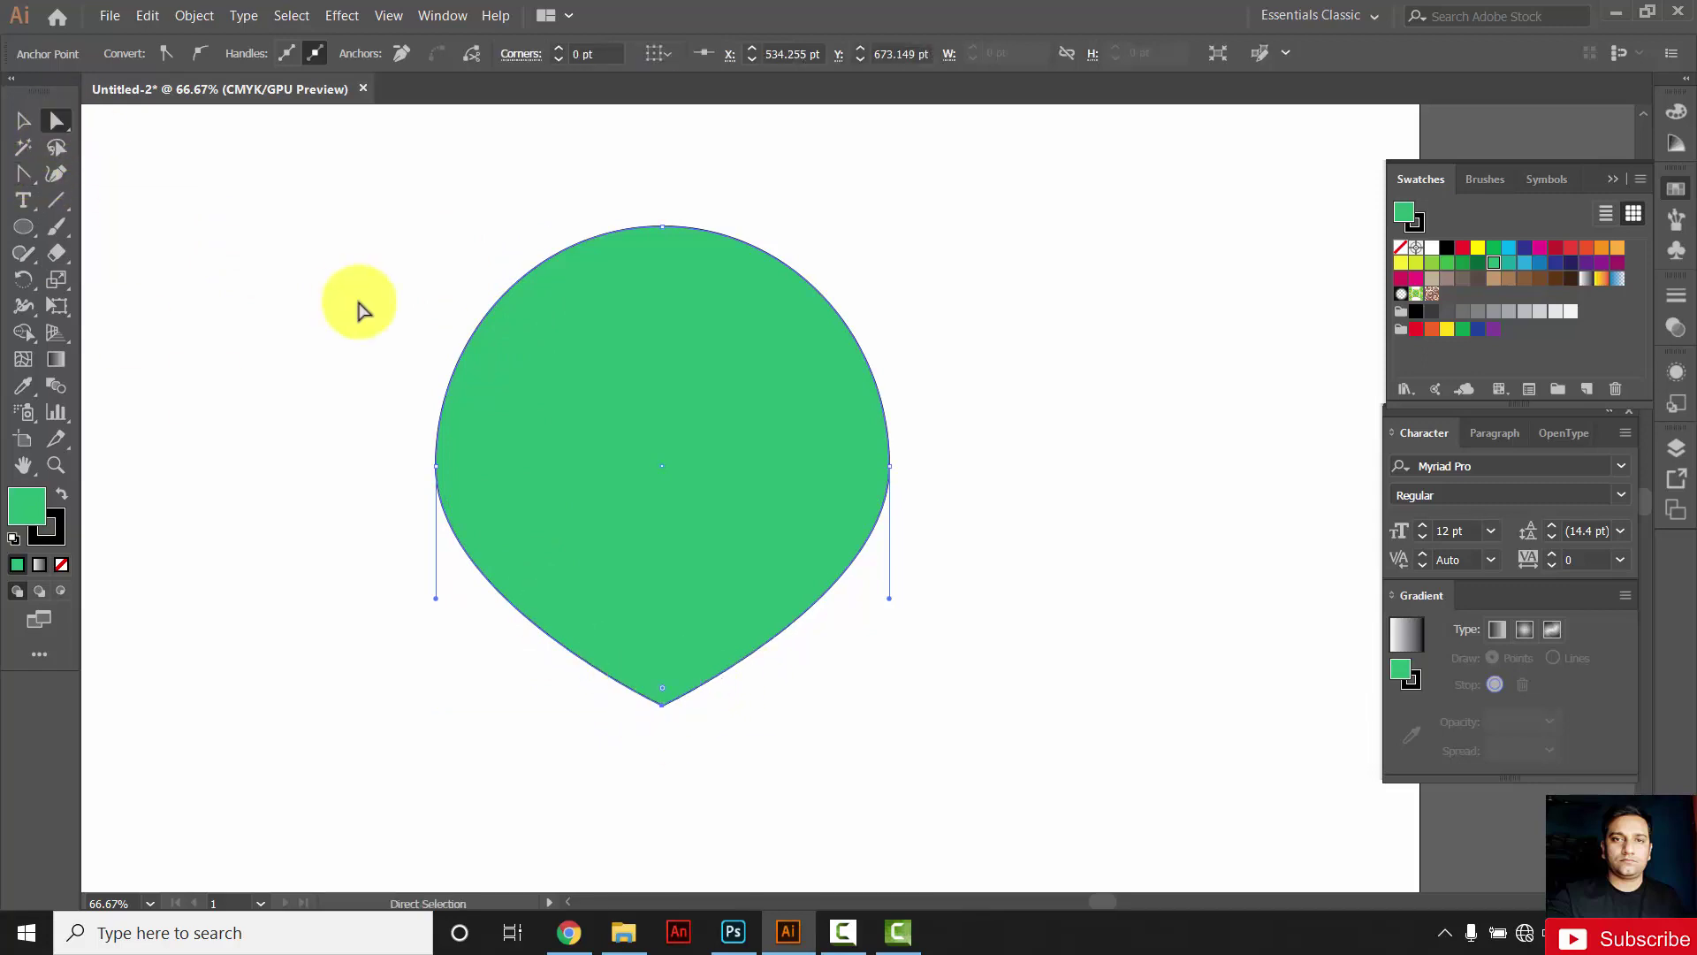
pyautogui.moveTo(662, 690); pyautogui.dragTo(661, 827)
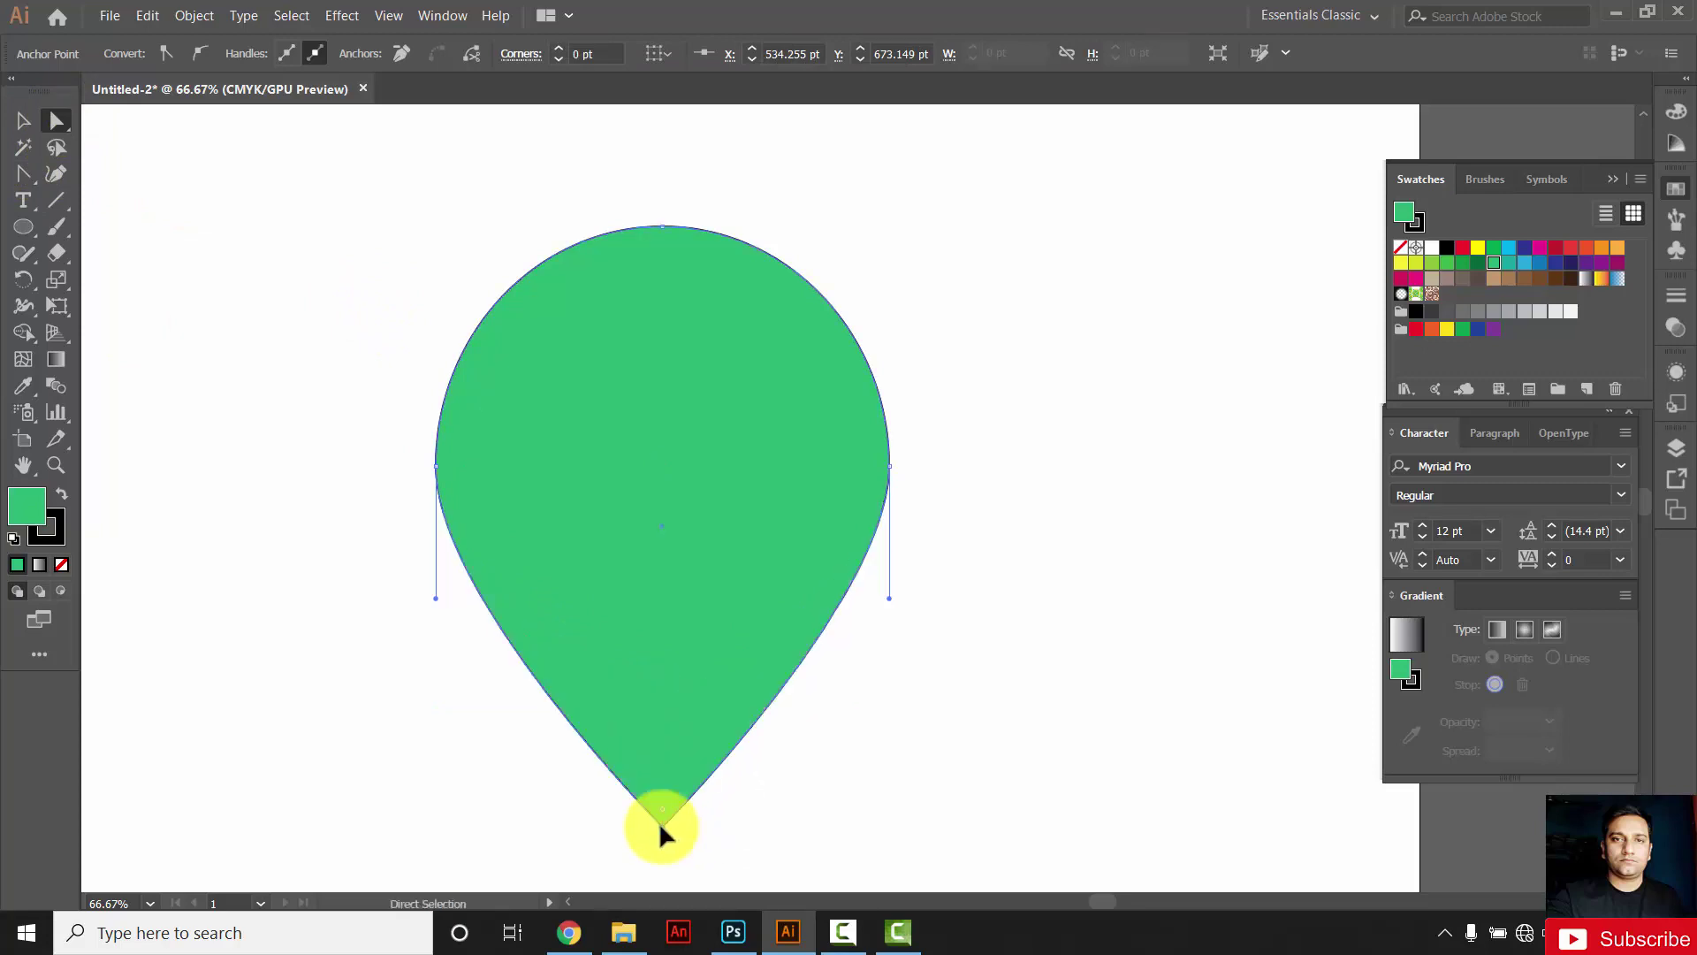
# Step: Select the whole teardrop shape and delete it, leaving the artboard empty
pyautogui.click(22, 120)
pyautogui.moveTo(347, 168); pyautogui.dragTo(1004, 783)
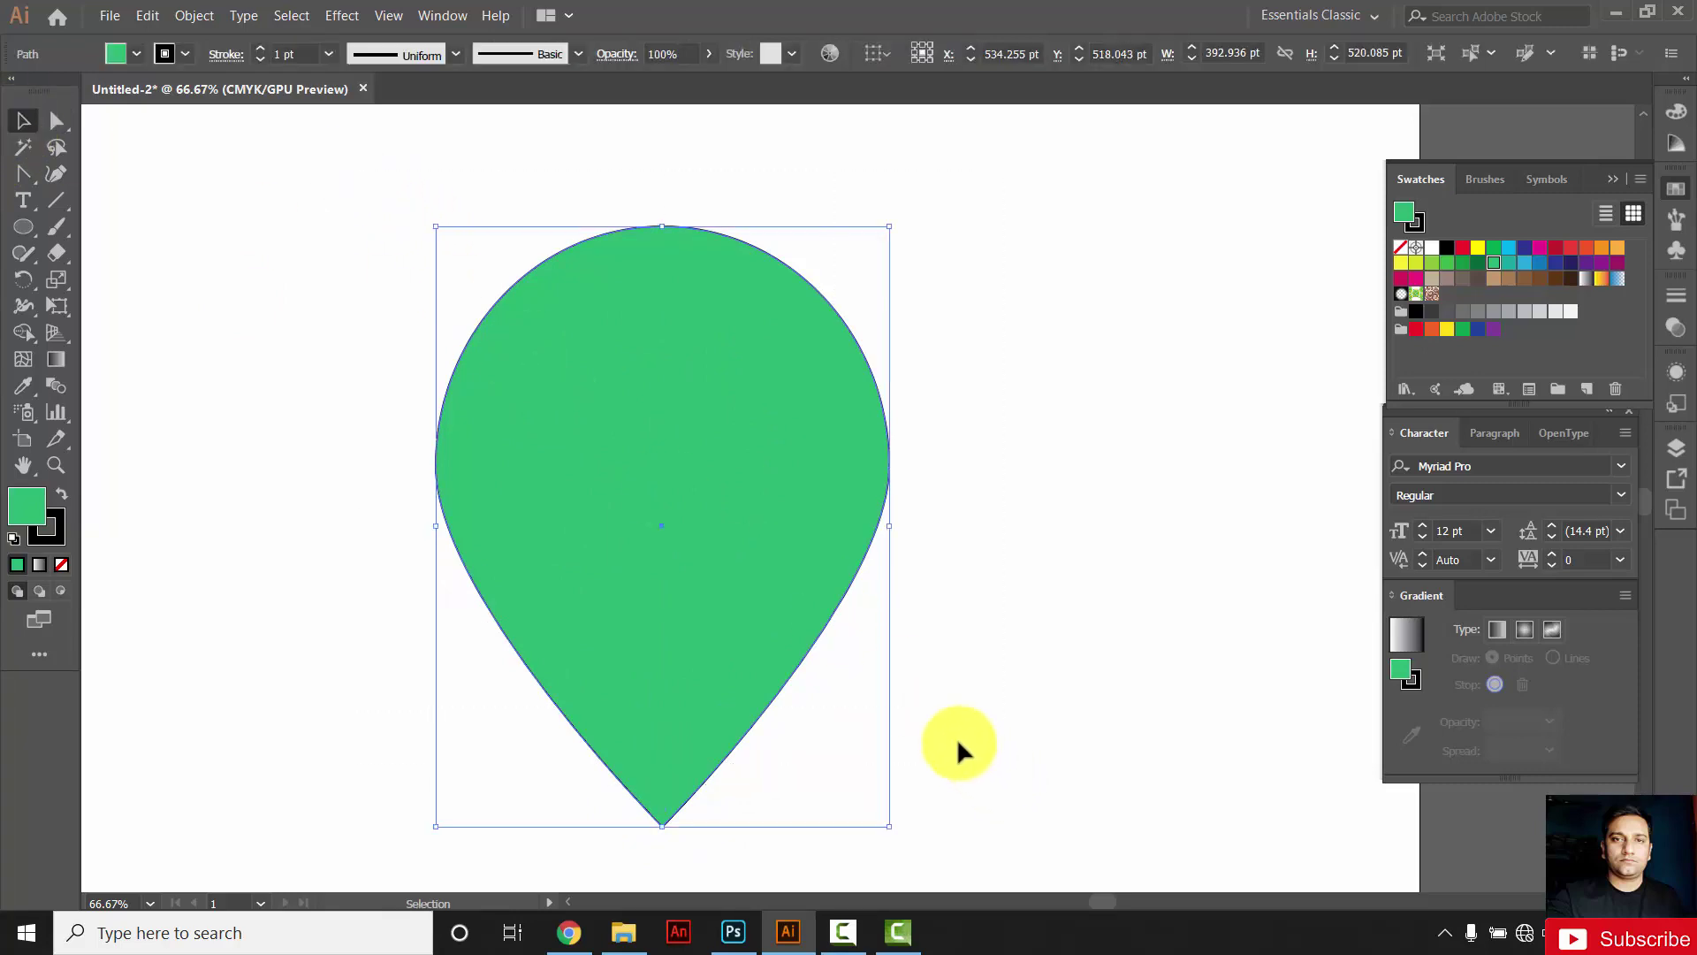
pyautogui.press('Delete')
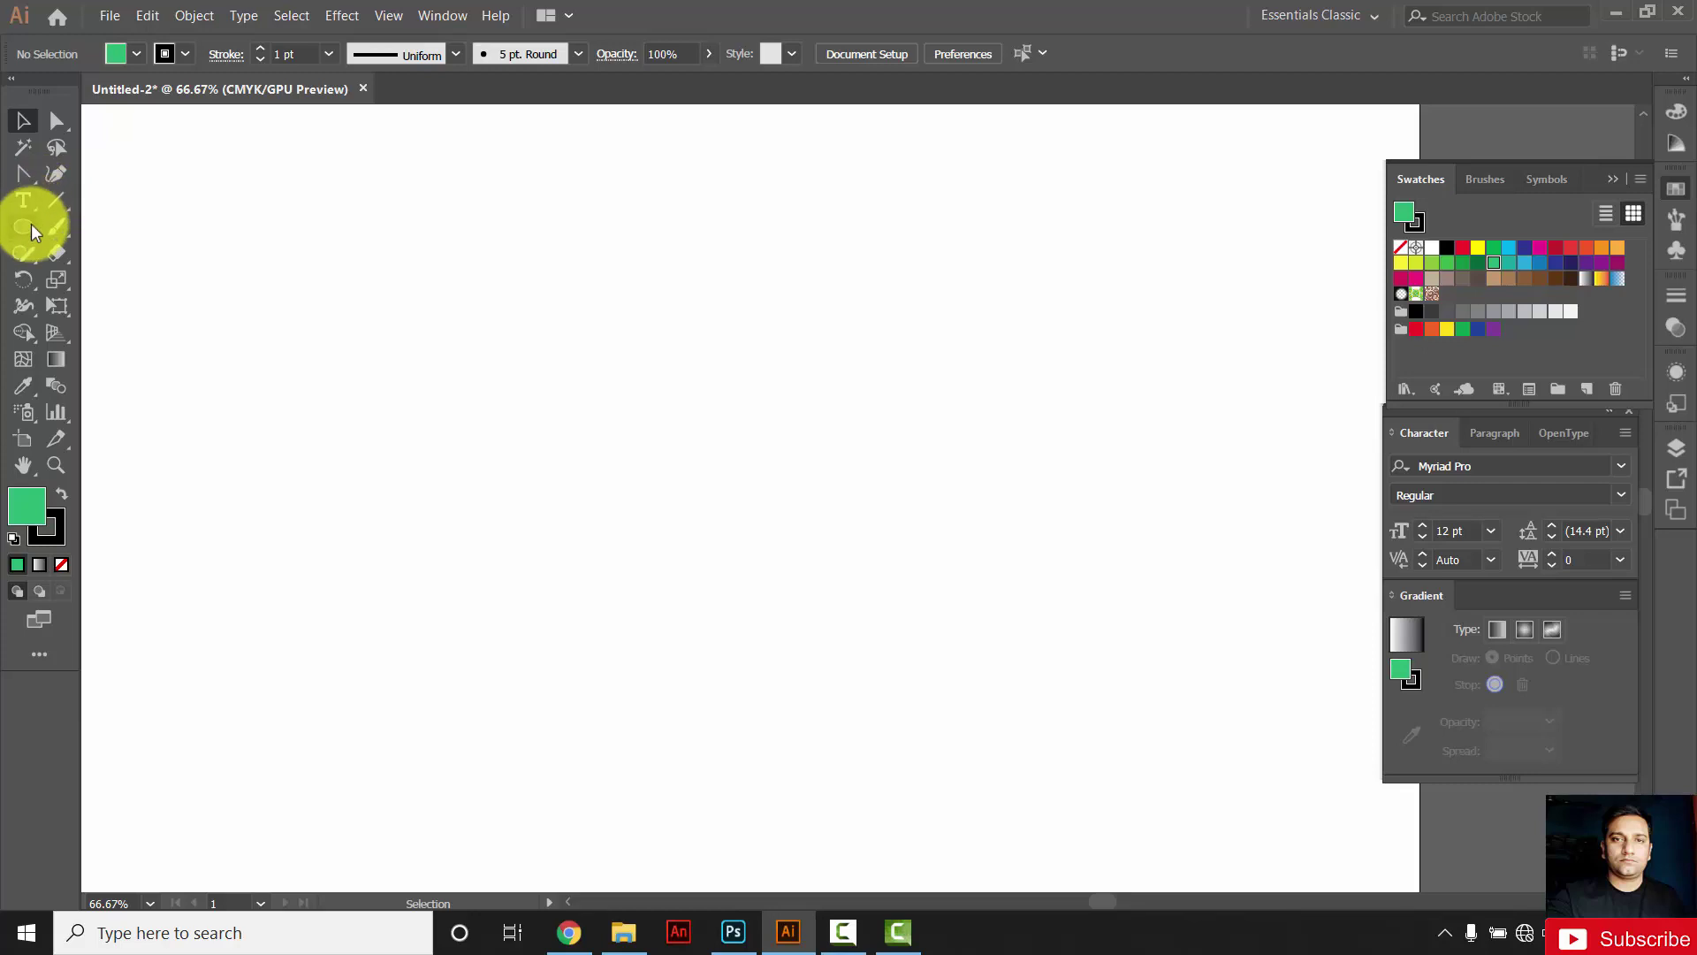
pyautogui.click(25, 175)
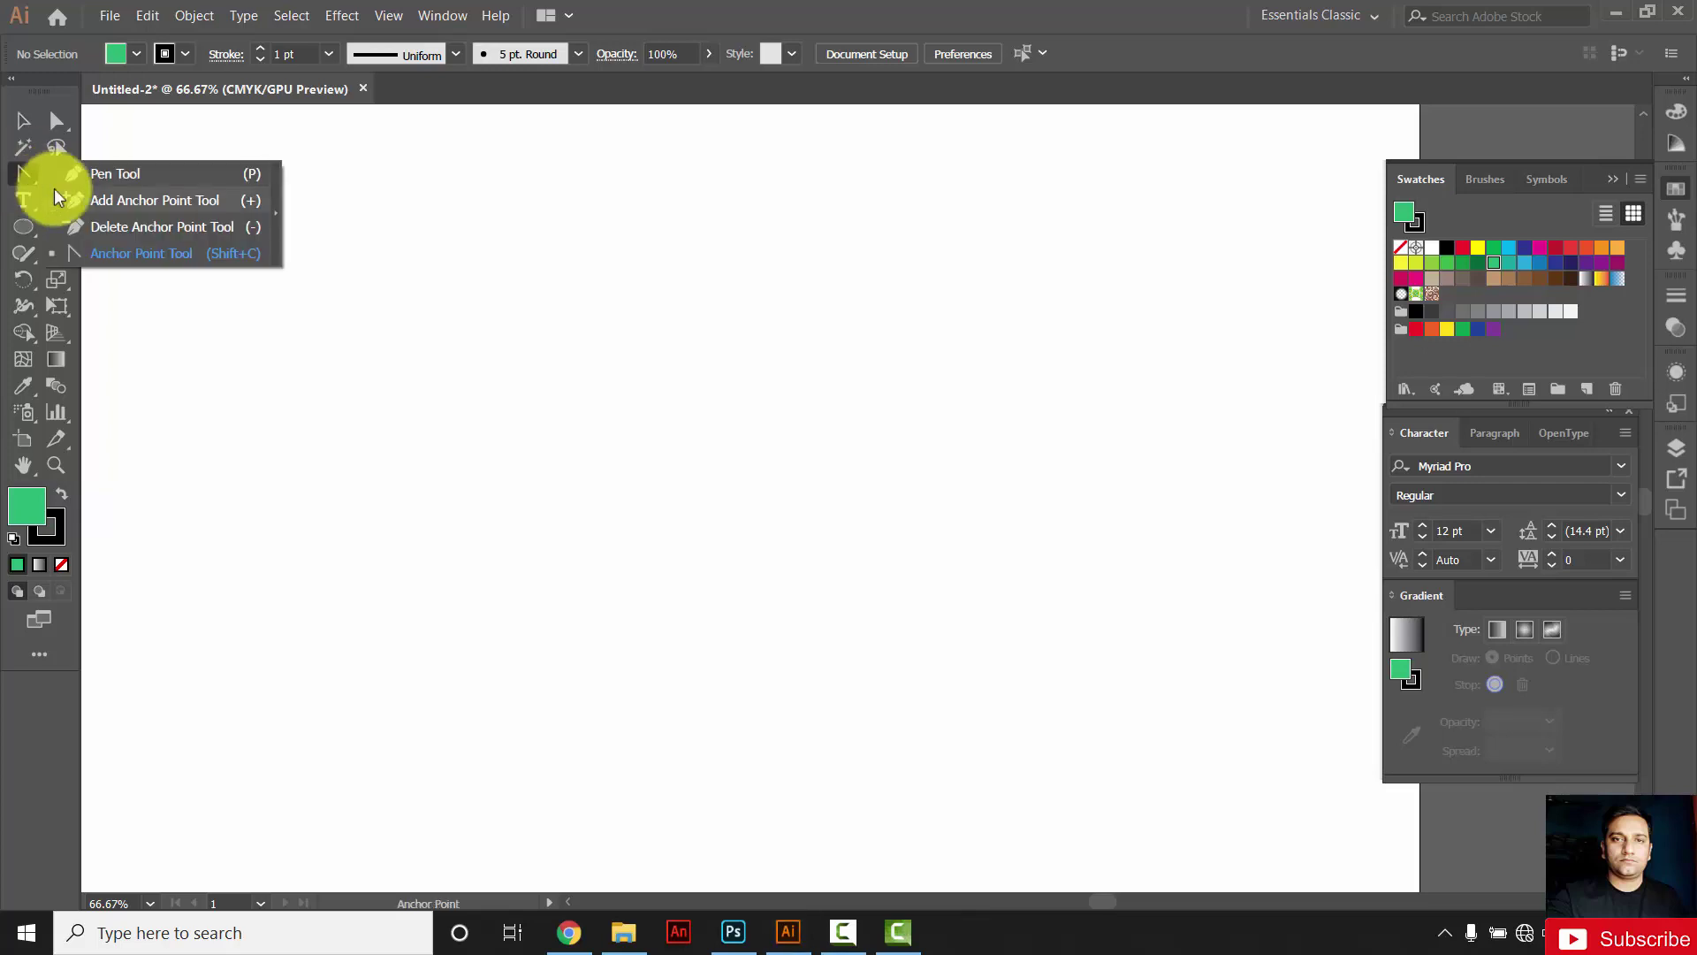